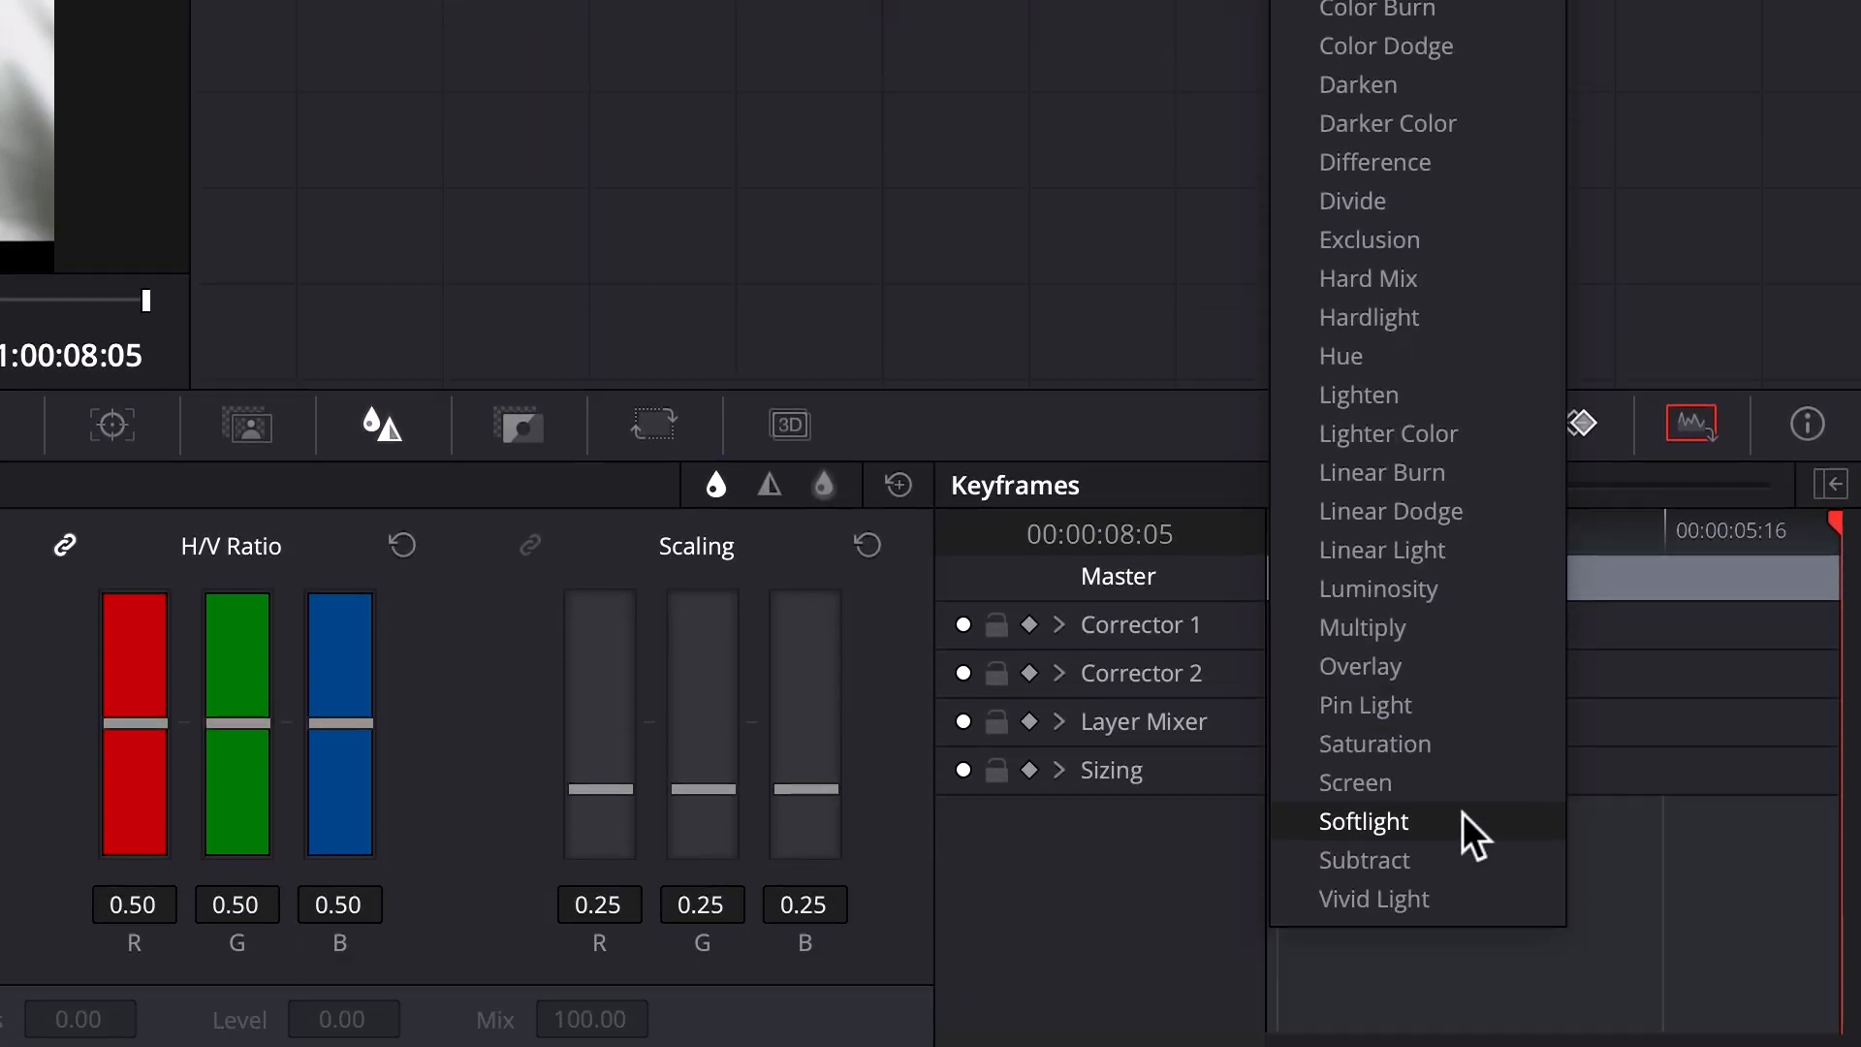
Step: Change the layer mixer node's composite mode and compare the image with the grade bypassed and enabled
{"action": "left_click", "coordinate": [1462, 819]}
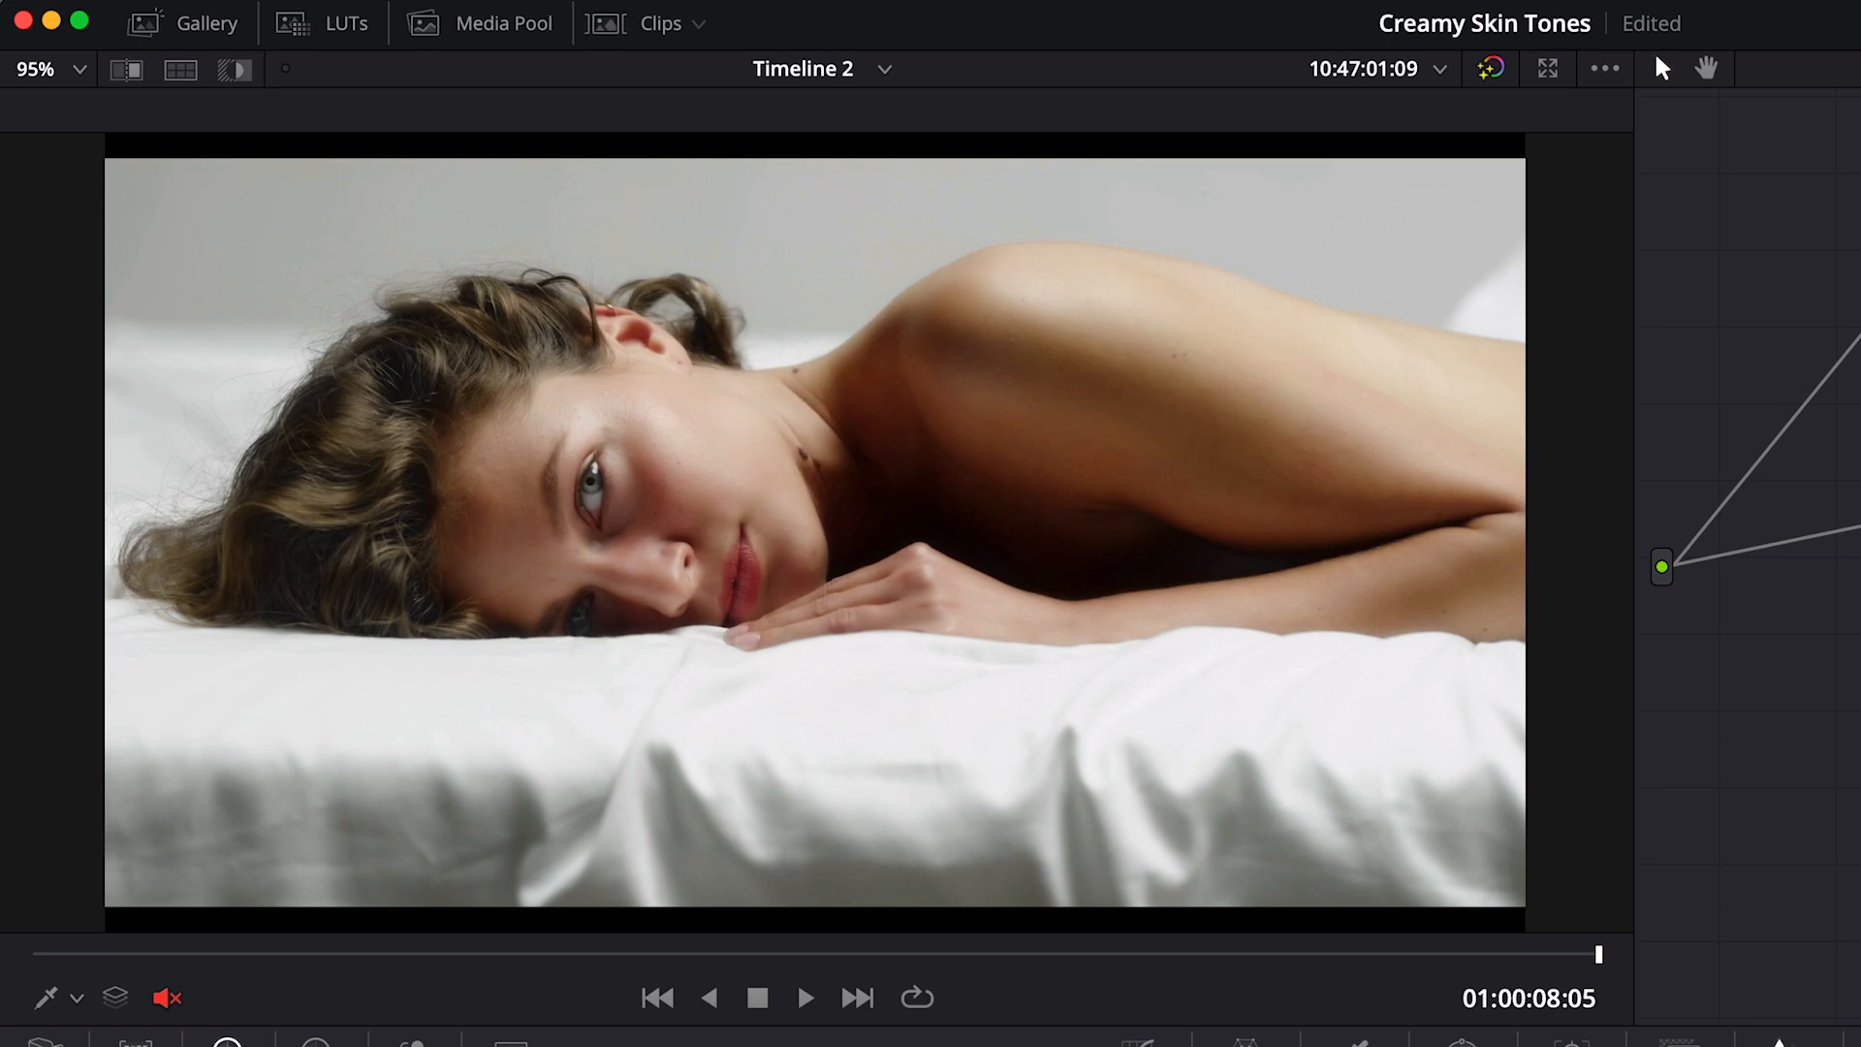
{"action": "key", "text": "shift+d"}
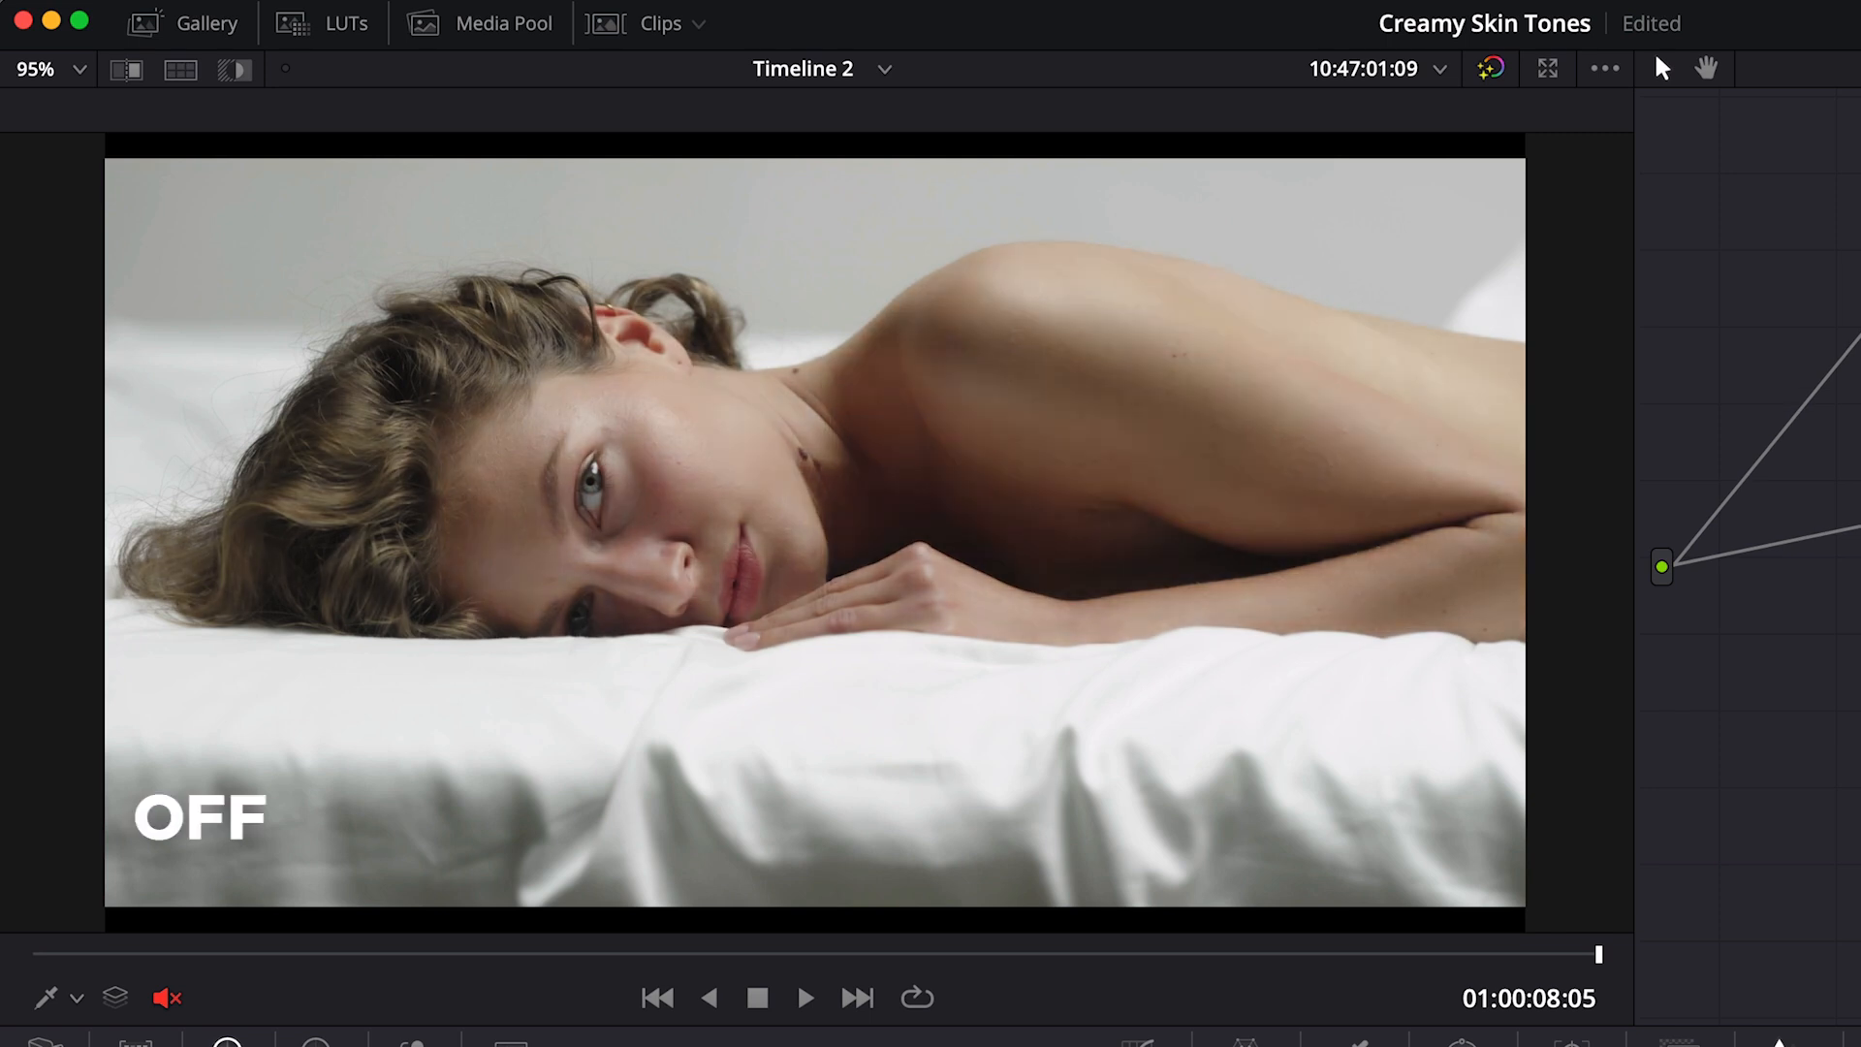
{"action": "key", "text": "shift+d"}
{"action": "key", "text": "shift+d"}
{"action": "key", "text": "shift+d"}
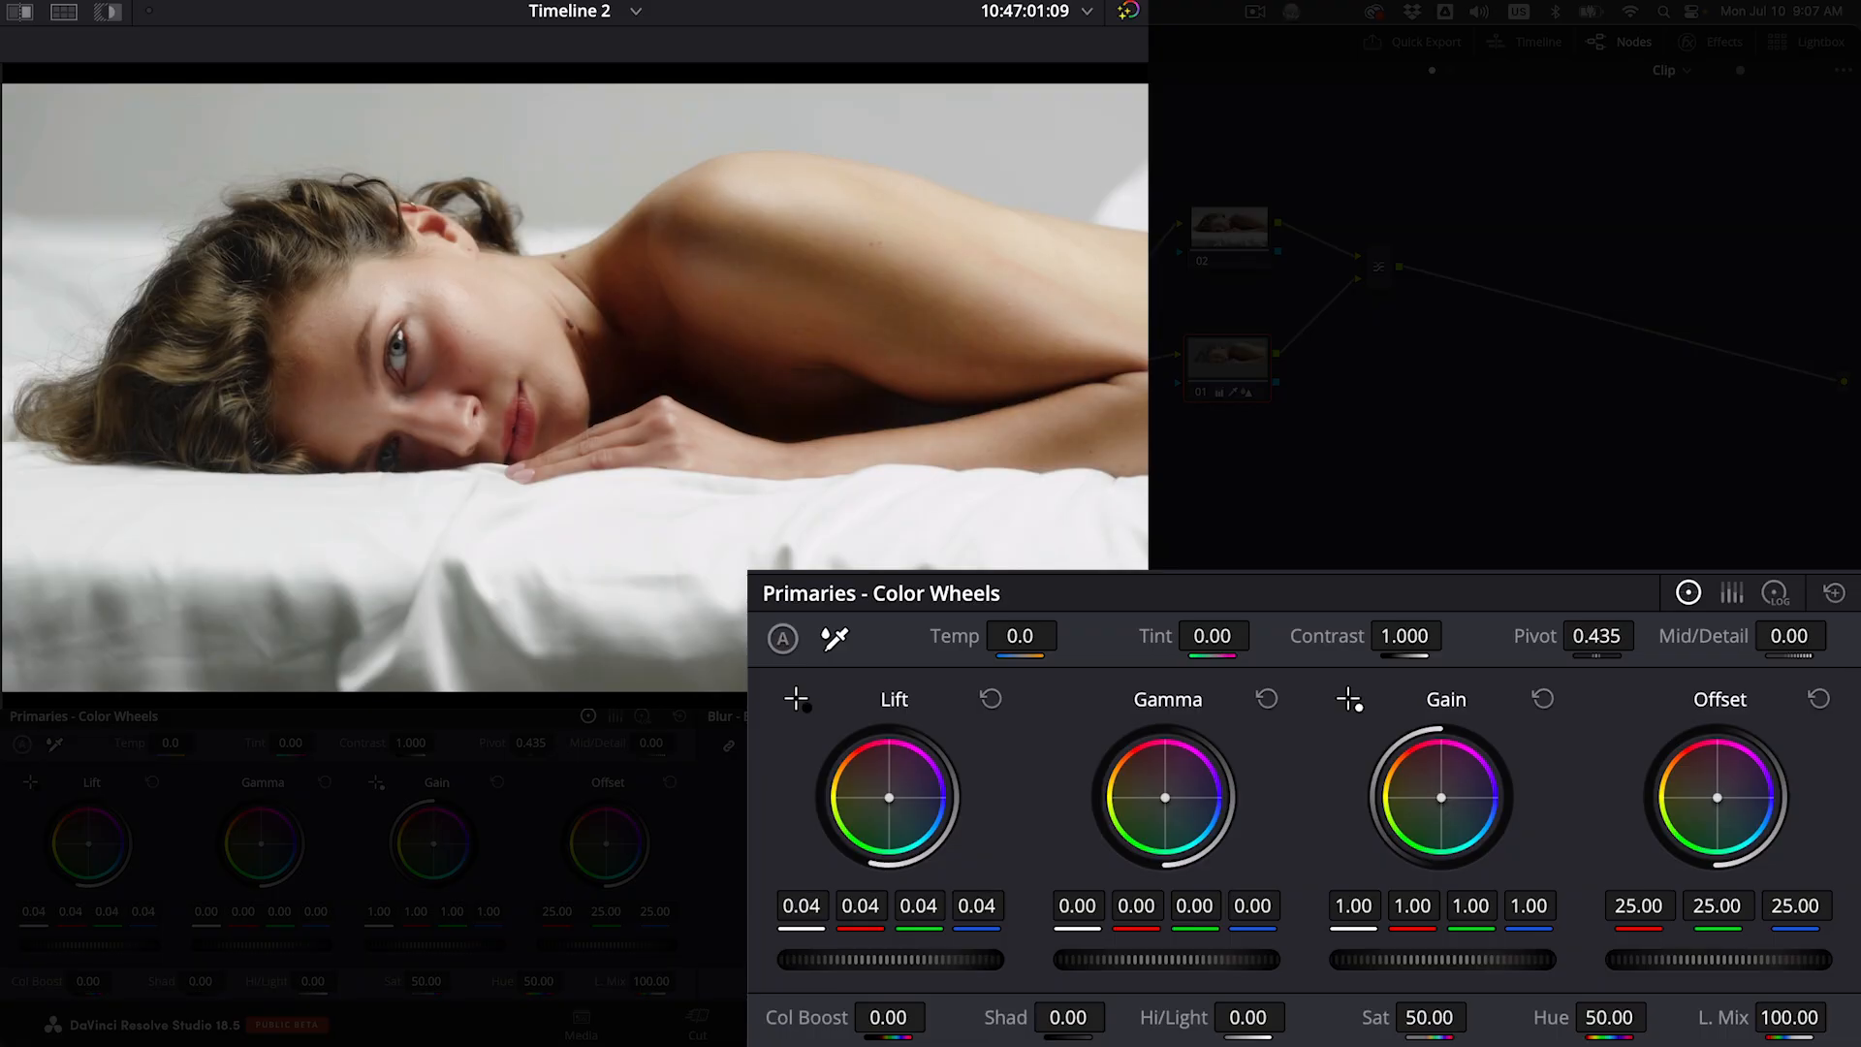
Step: Set the primary color wheels' lift to 0.03, gamma to 0.05 and gain to 1.20
{"action": "left_click_drag", "start_coordinate": [889, 959], "coordinate": [880, 960]}
{"action": "left_click_drag", "start_coordinate": [1166, 960], "coordinate": [1209, 959]}
{"action": "left_click_drag", "start_coordinate": [1362, 956], "coordinate": [1399, 956]}
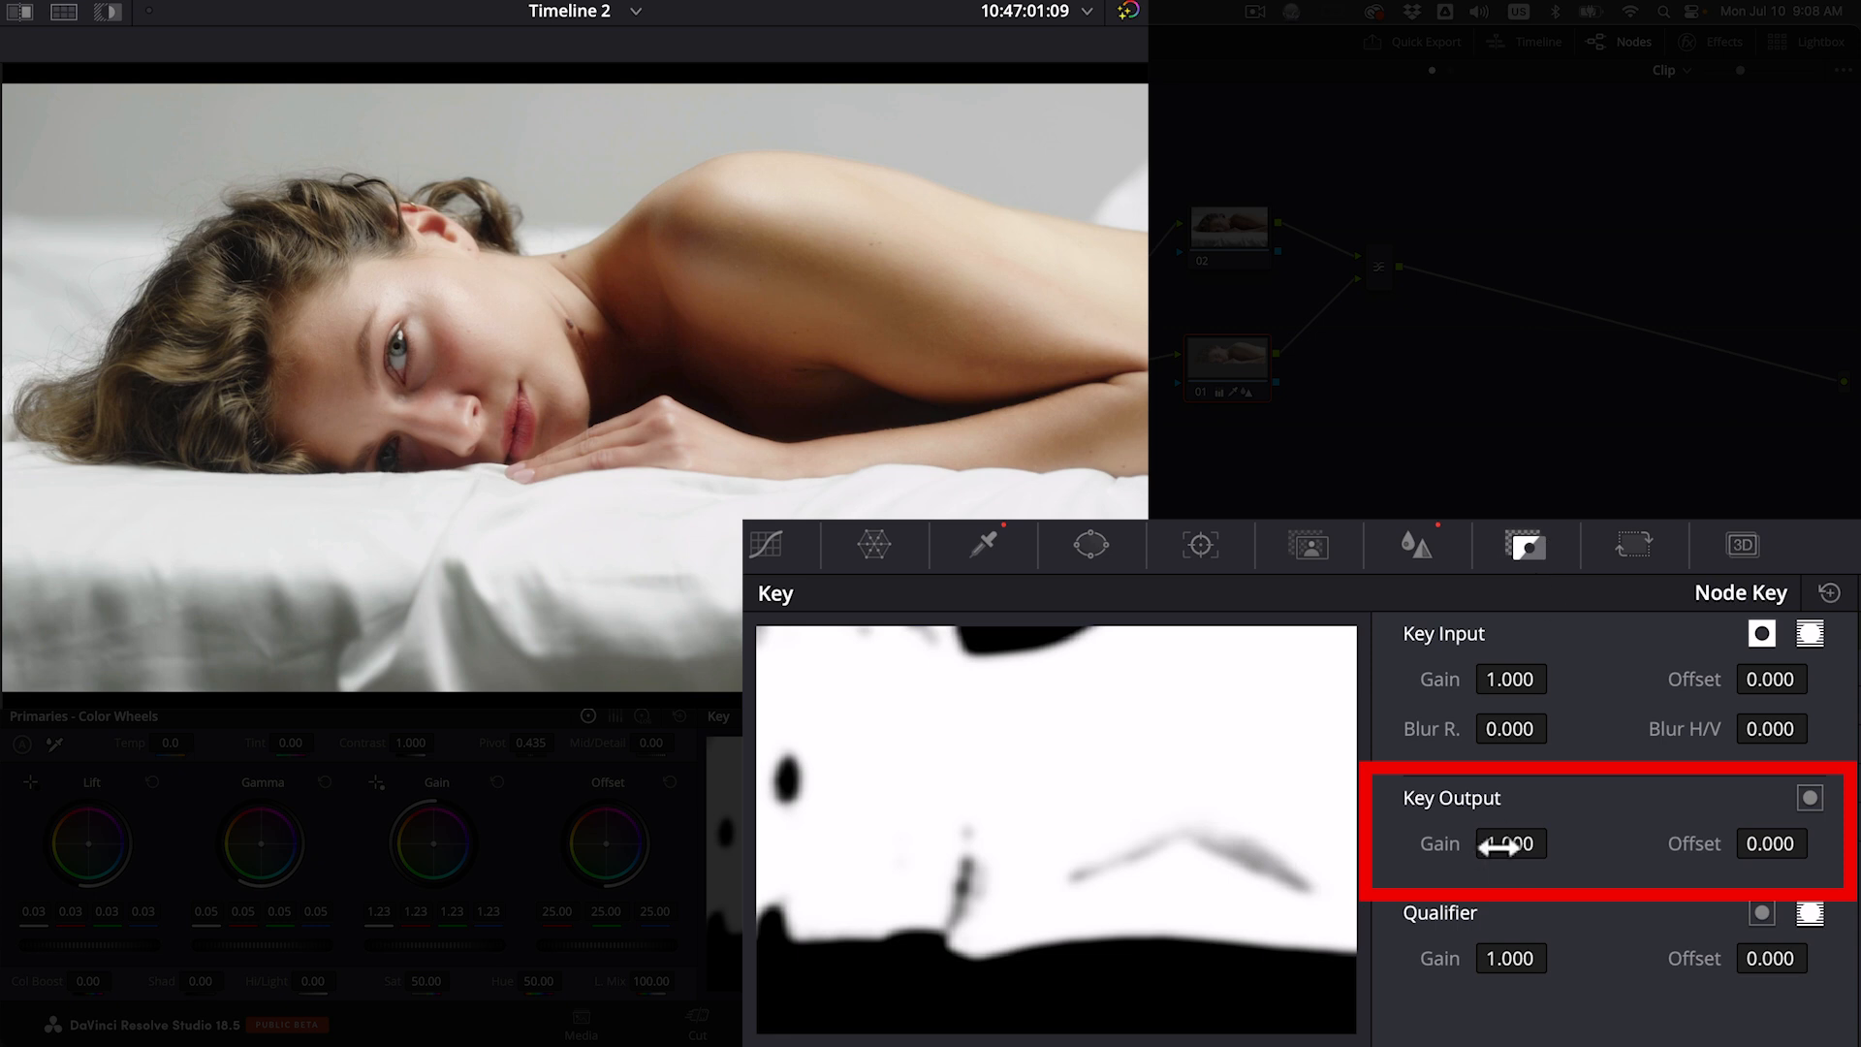
{"action": "mouse_move", "coordinate": [1498, 846]}
{"action": "left_mouse_down"}
{"action": "mouse_move", "coordinate": [1408, 846]}
{"action": "mouse_move", "coordinate": [1498, 846]}
{"action": "left_mouse_up"}
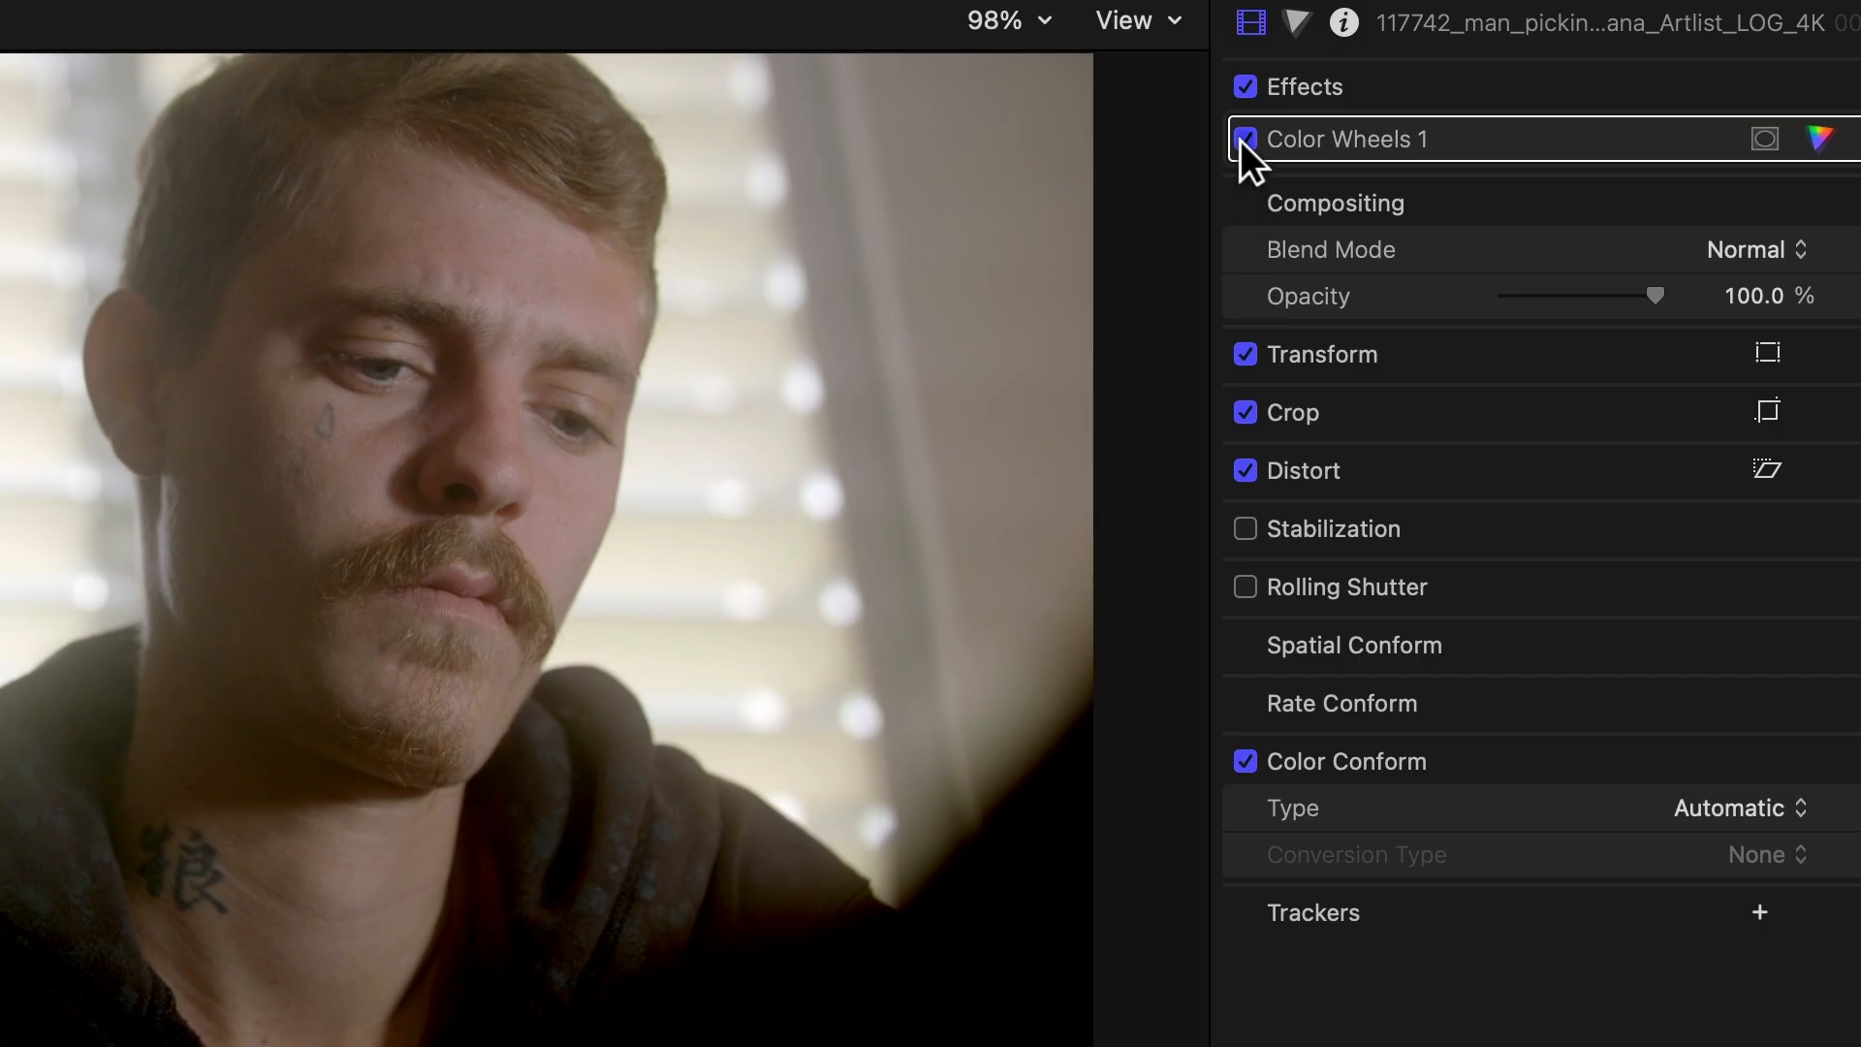
Step: Switch to Final Cut Pro and compare the man's clip with Color Wheels 1 disabled and enabled
{"action": "left_click", "coordinate": [1242, 140]}
{"action": "left_click", "coordinate": [1243, 141]}
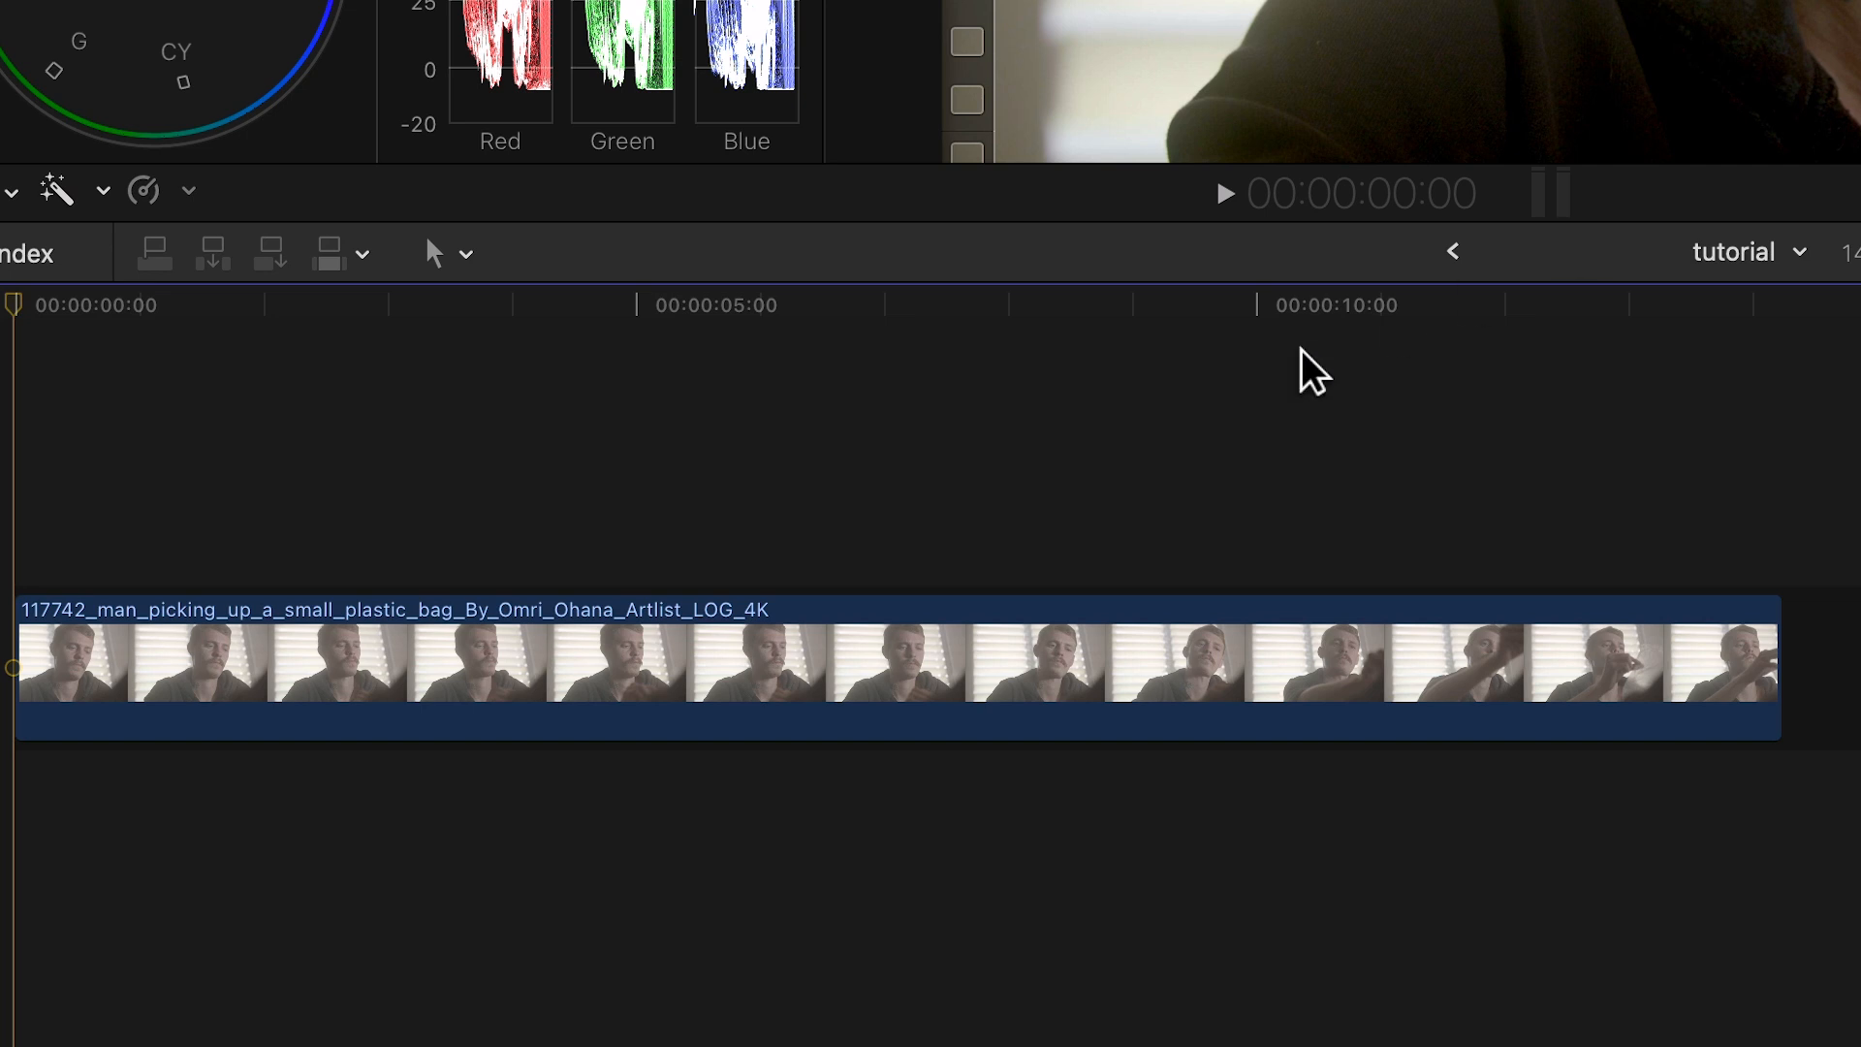
Step: Duplicate the clip directly above itself in the timeline and disable the lower original
{"action": "left_click", "coordinate": [188, 871]}
{"action": "left_click_drag", "start_coordinate": [554, 669], "coordinate": [544, 504]}
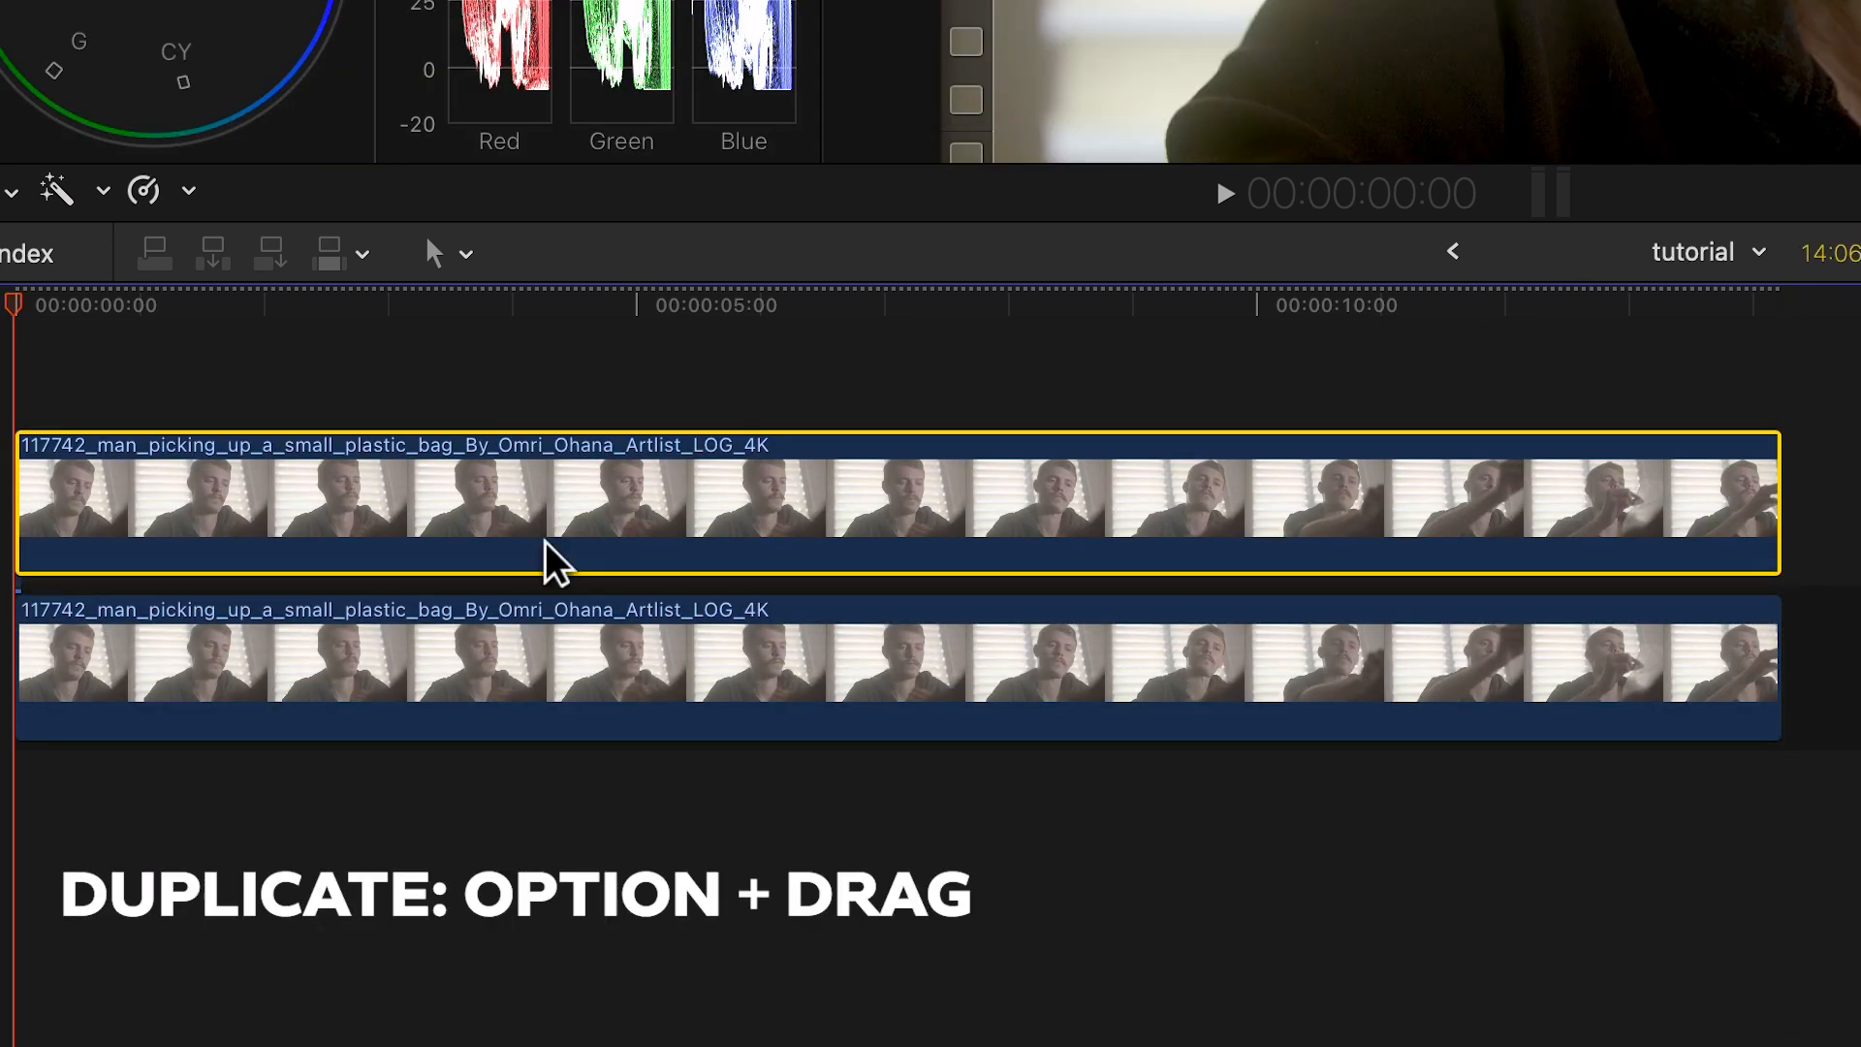
{"action": "left_click", "coordinate": [528, 725]}
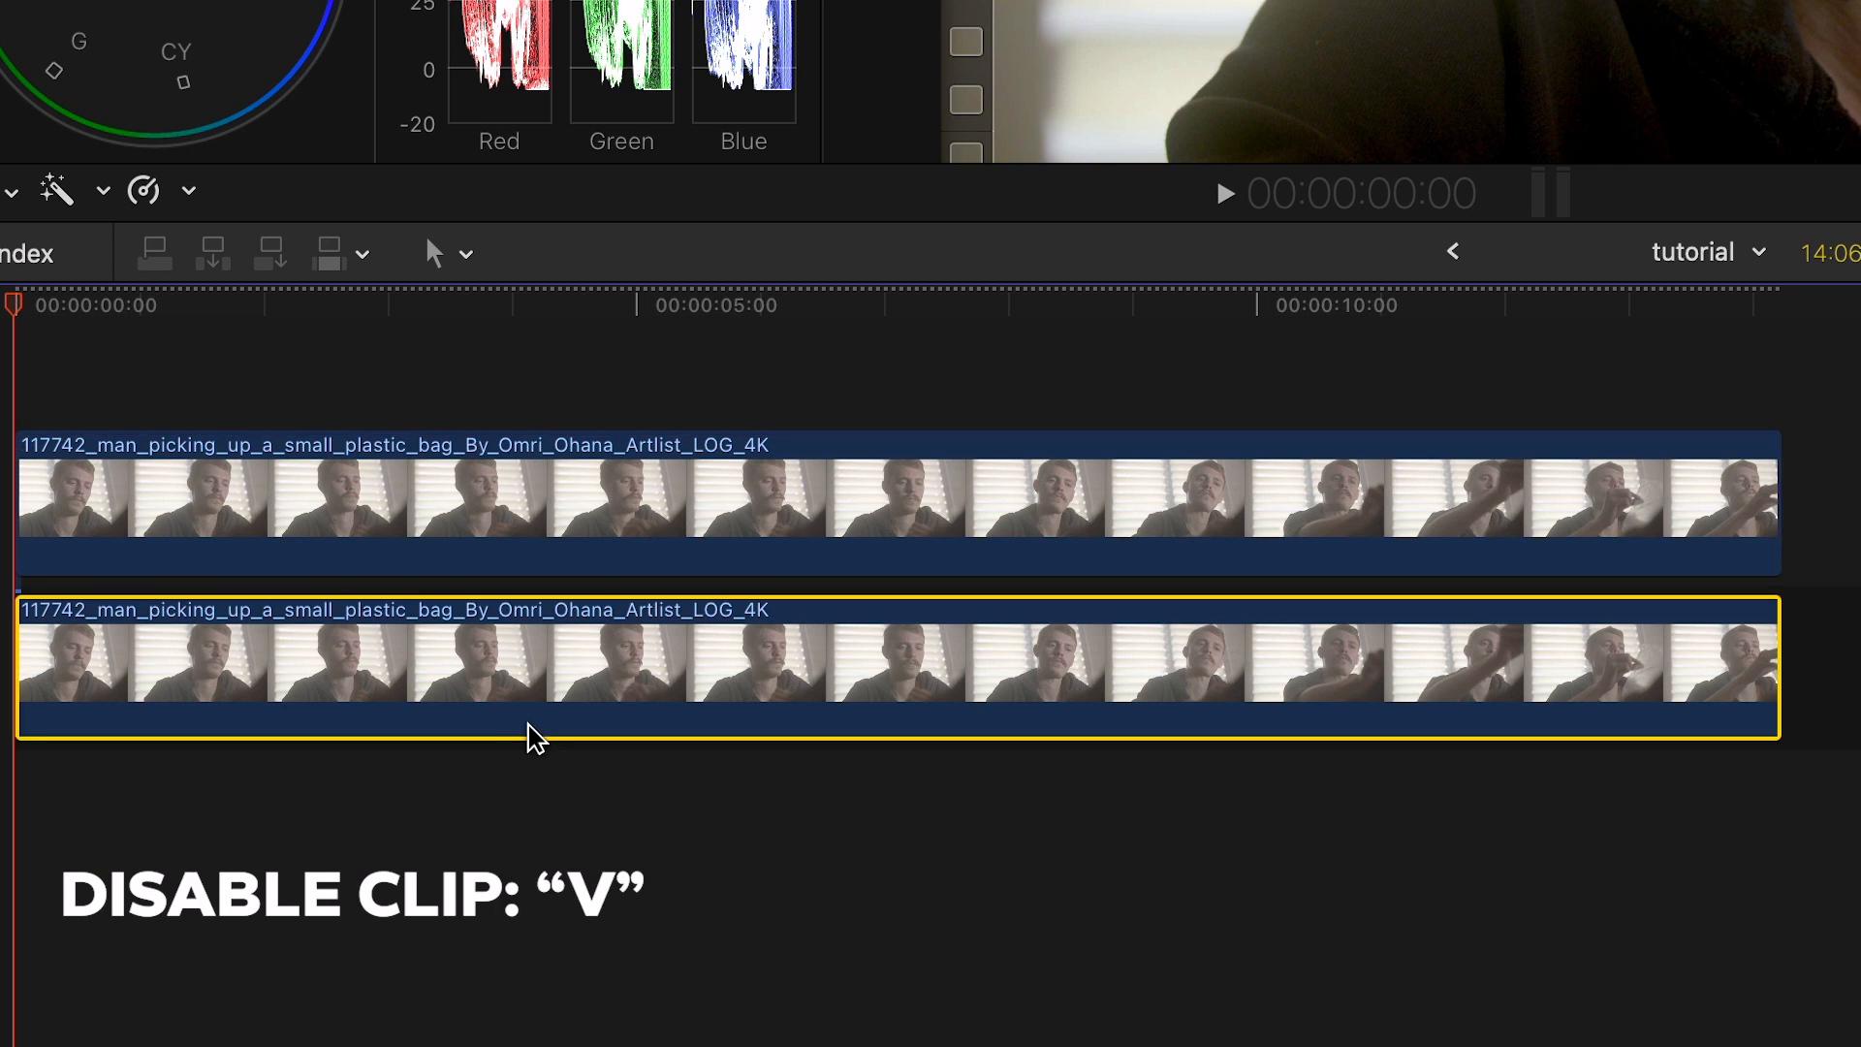
{"action": "key", "text": "v"}
Step: Apply the Green Screen Keyer effect to the upper clip and show its parameters
{"action": "left_click", "coordinate": [515, 547]}
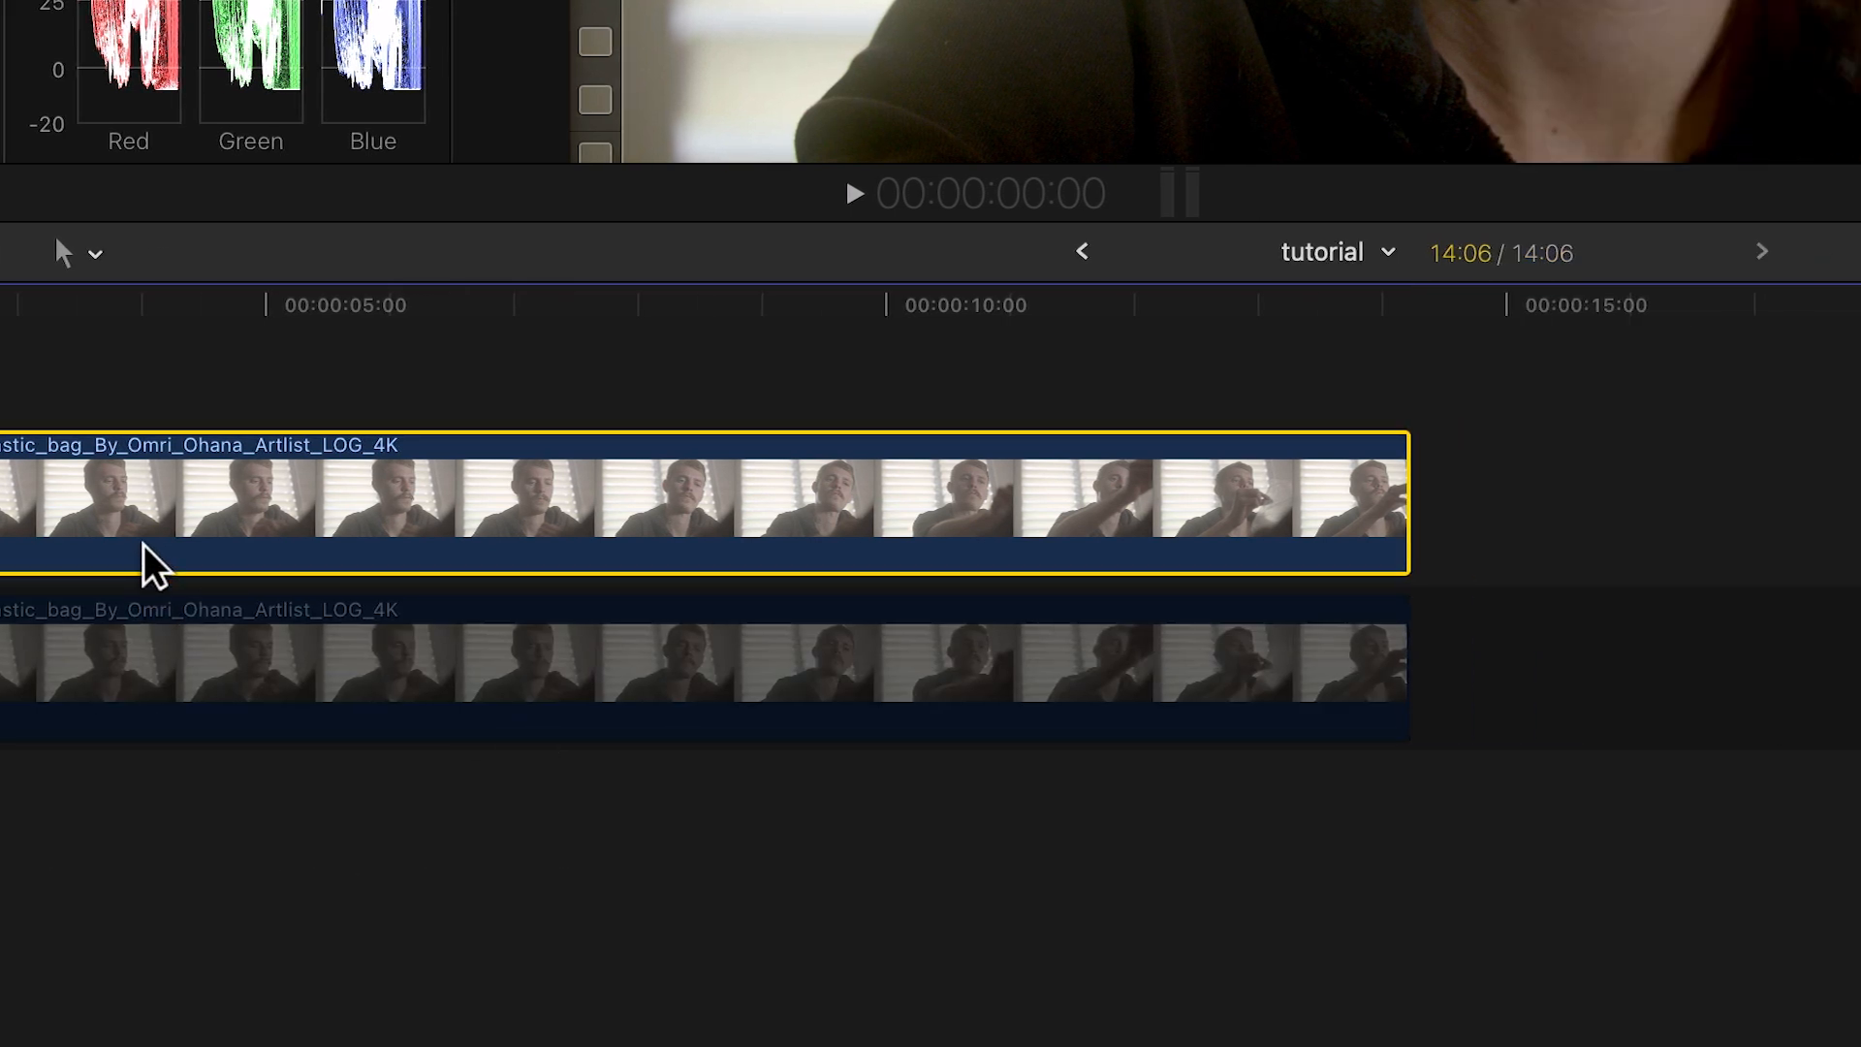
{"action": "left_click", "coordinate": [1724, 1017]}
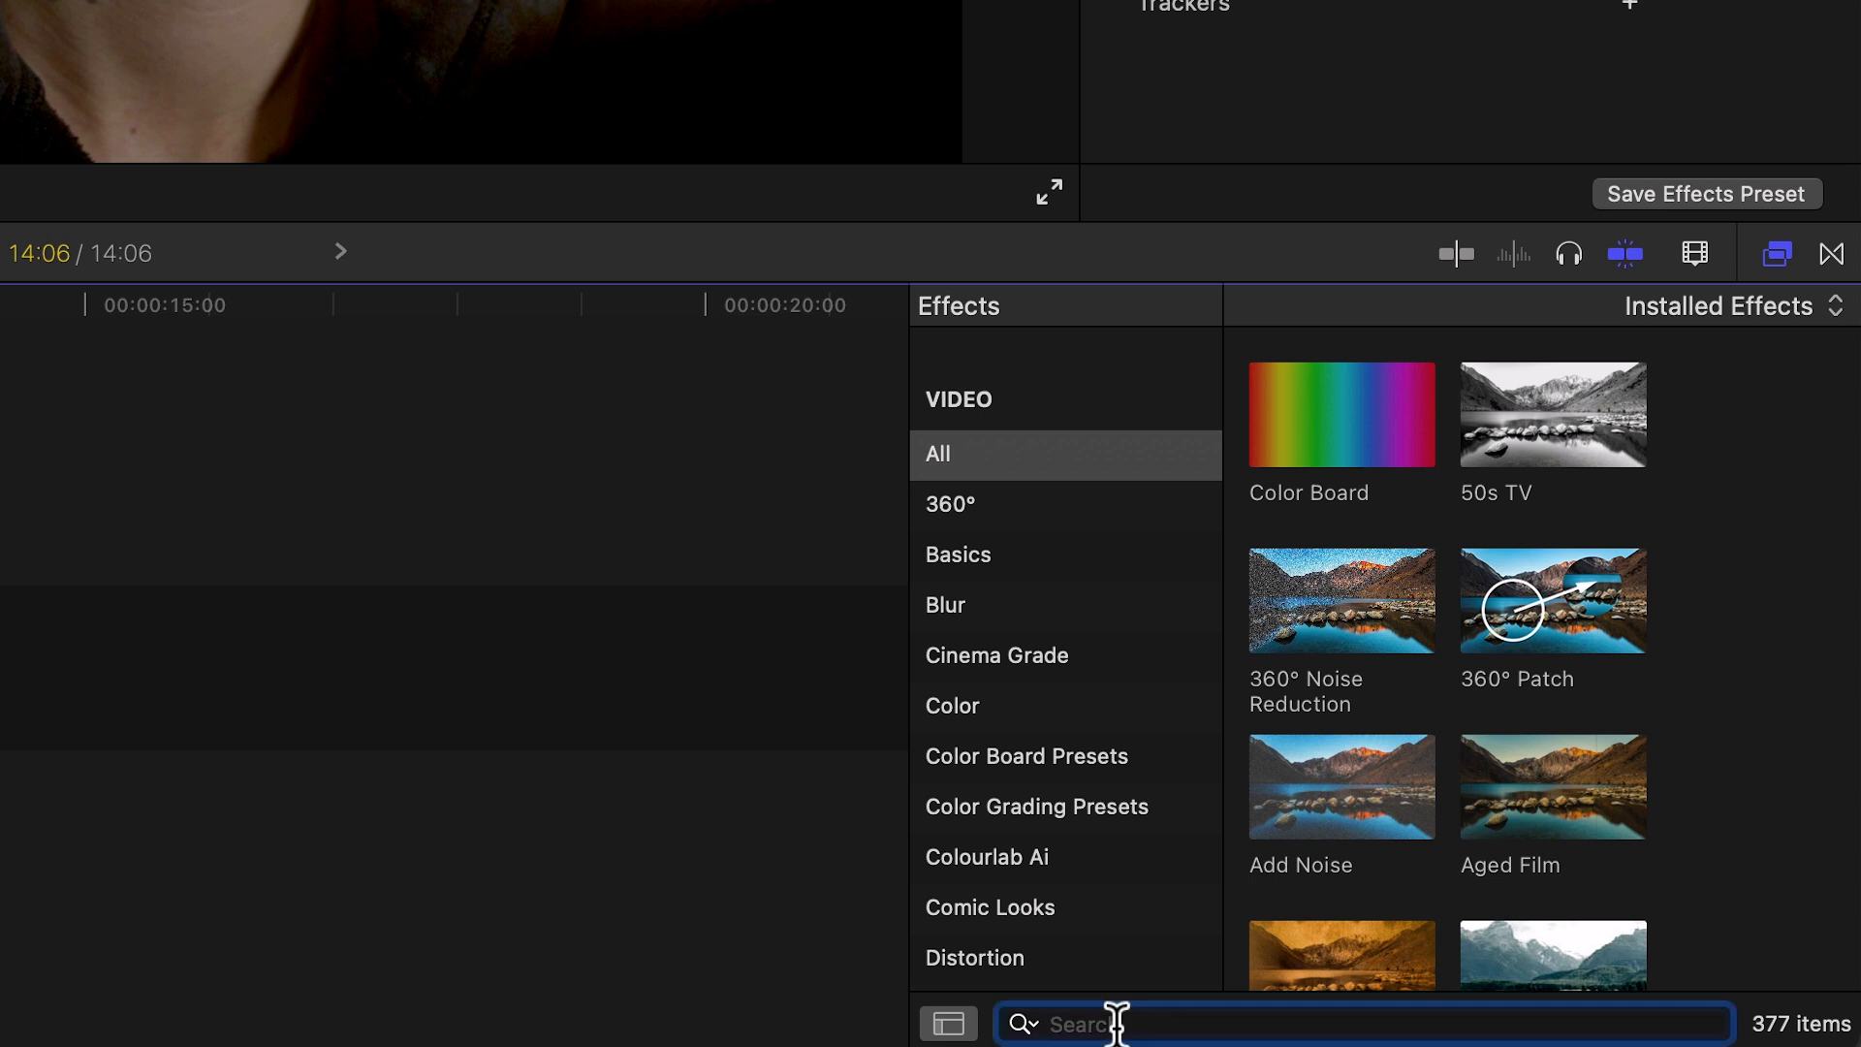
{"action": "type", "text": "green"}
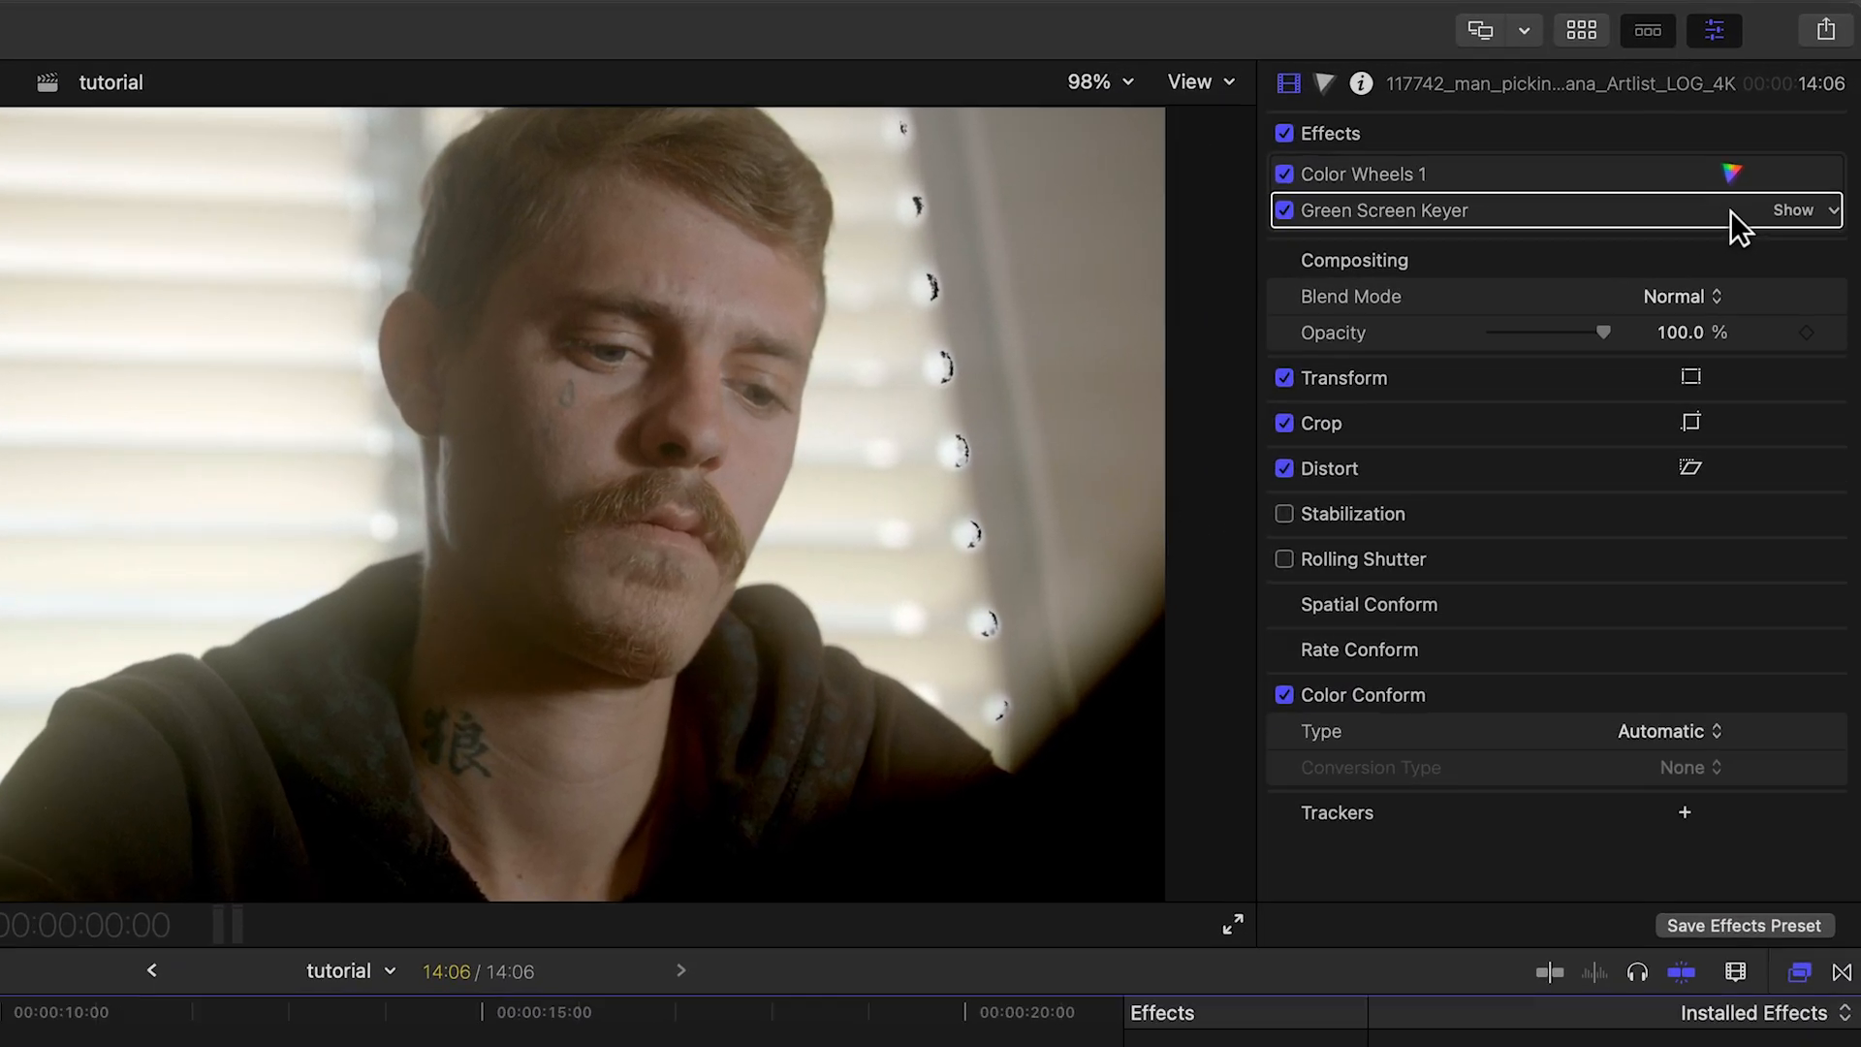
{"action": "left_click", "coordinate": [1814, 158]}
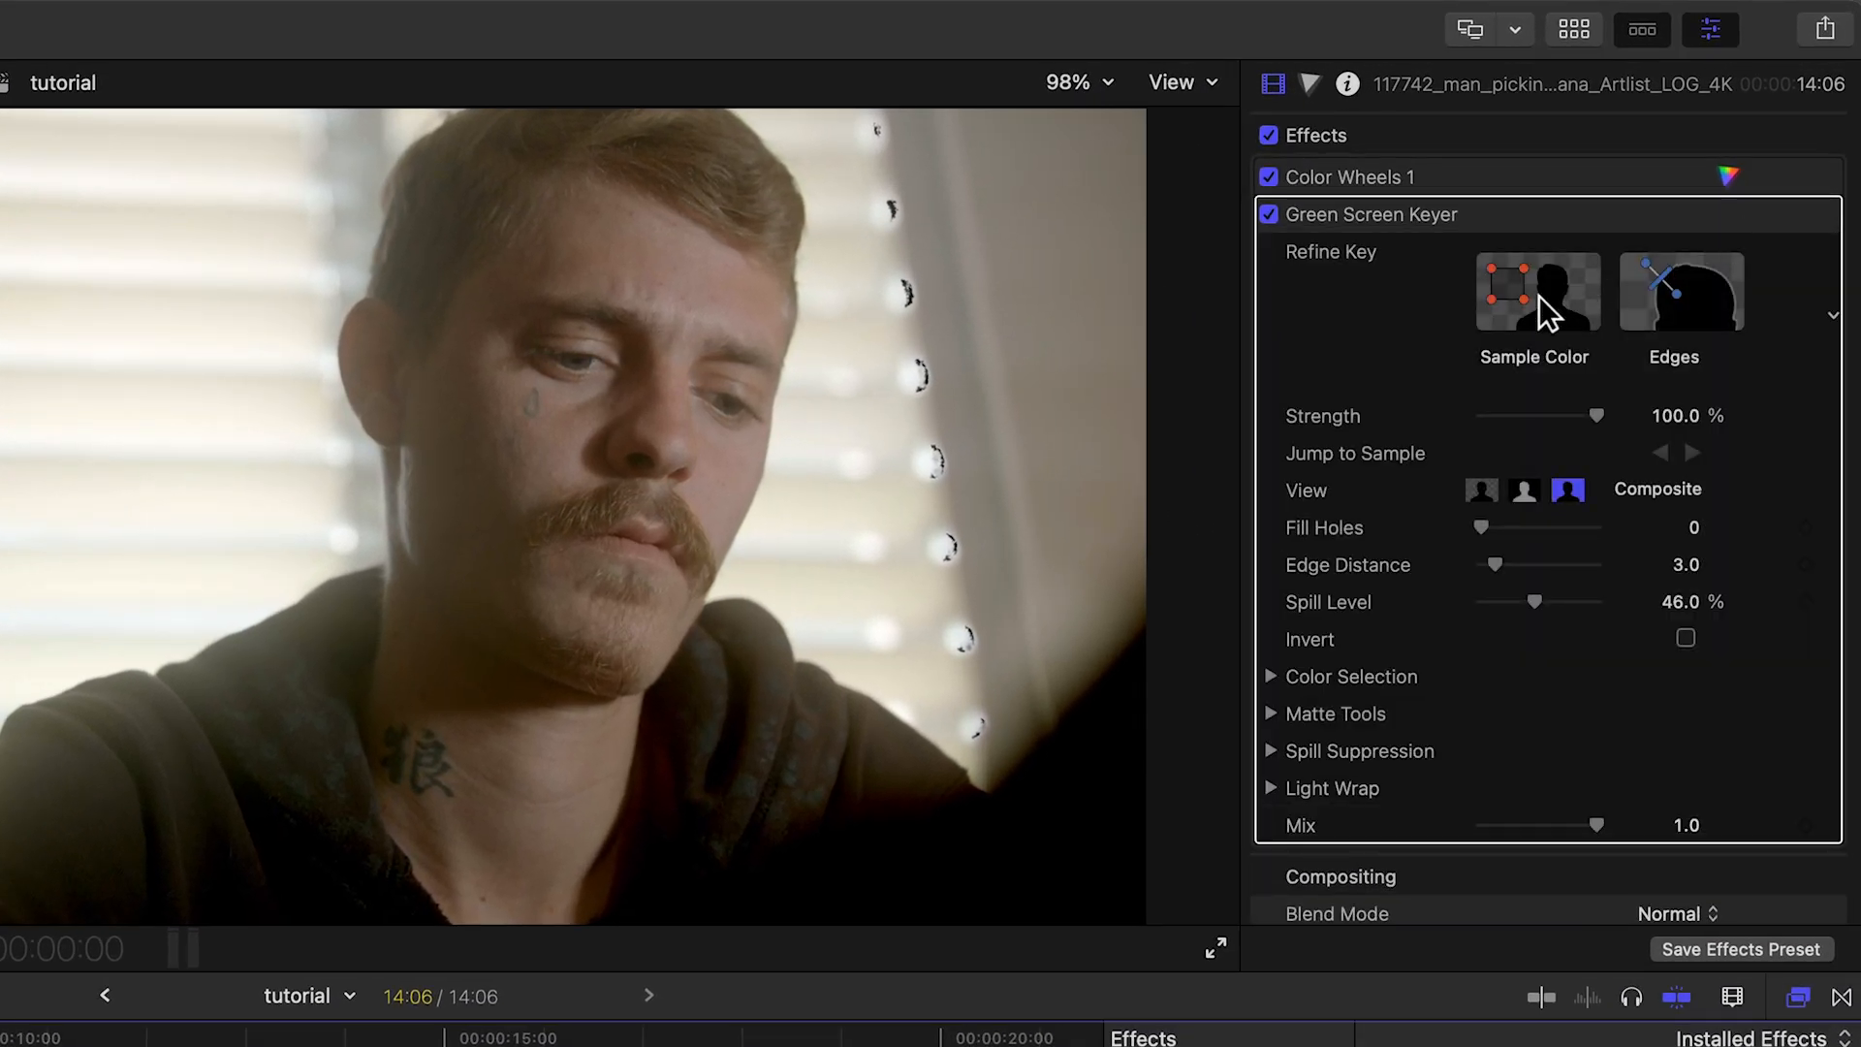
Step: Sample the skin color on the man's forehead for the key and invert the key
{"action": "left_click", "coordinate": [1507, 292]}
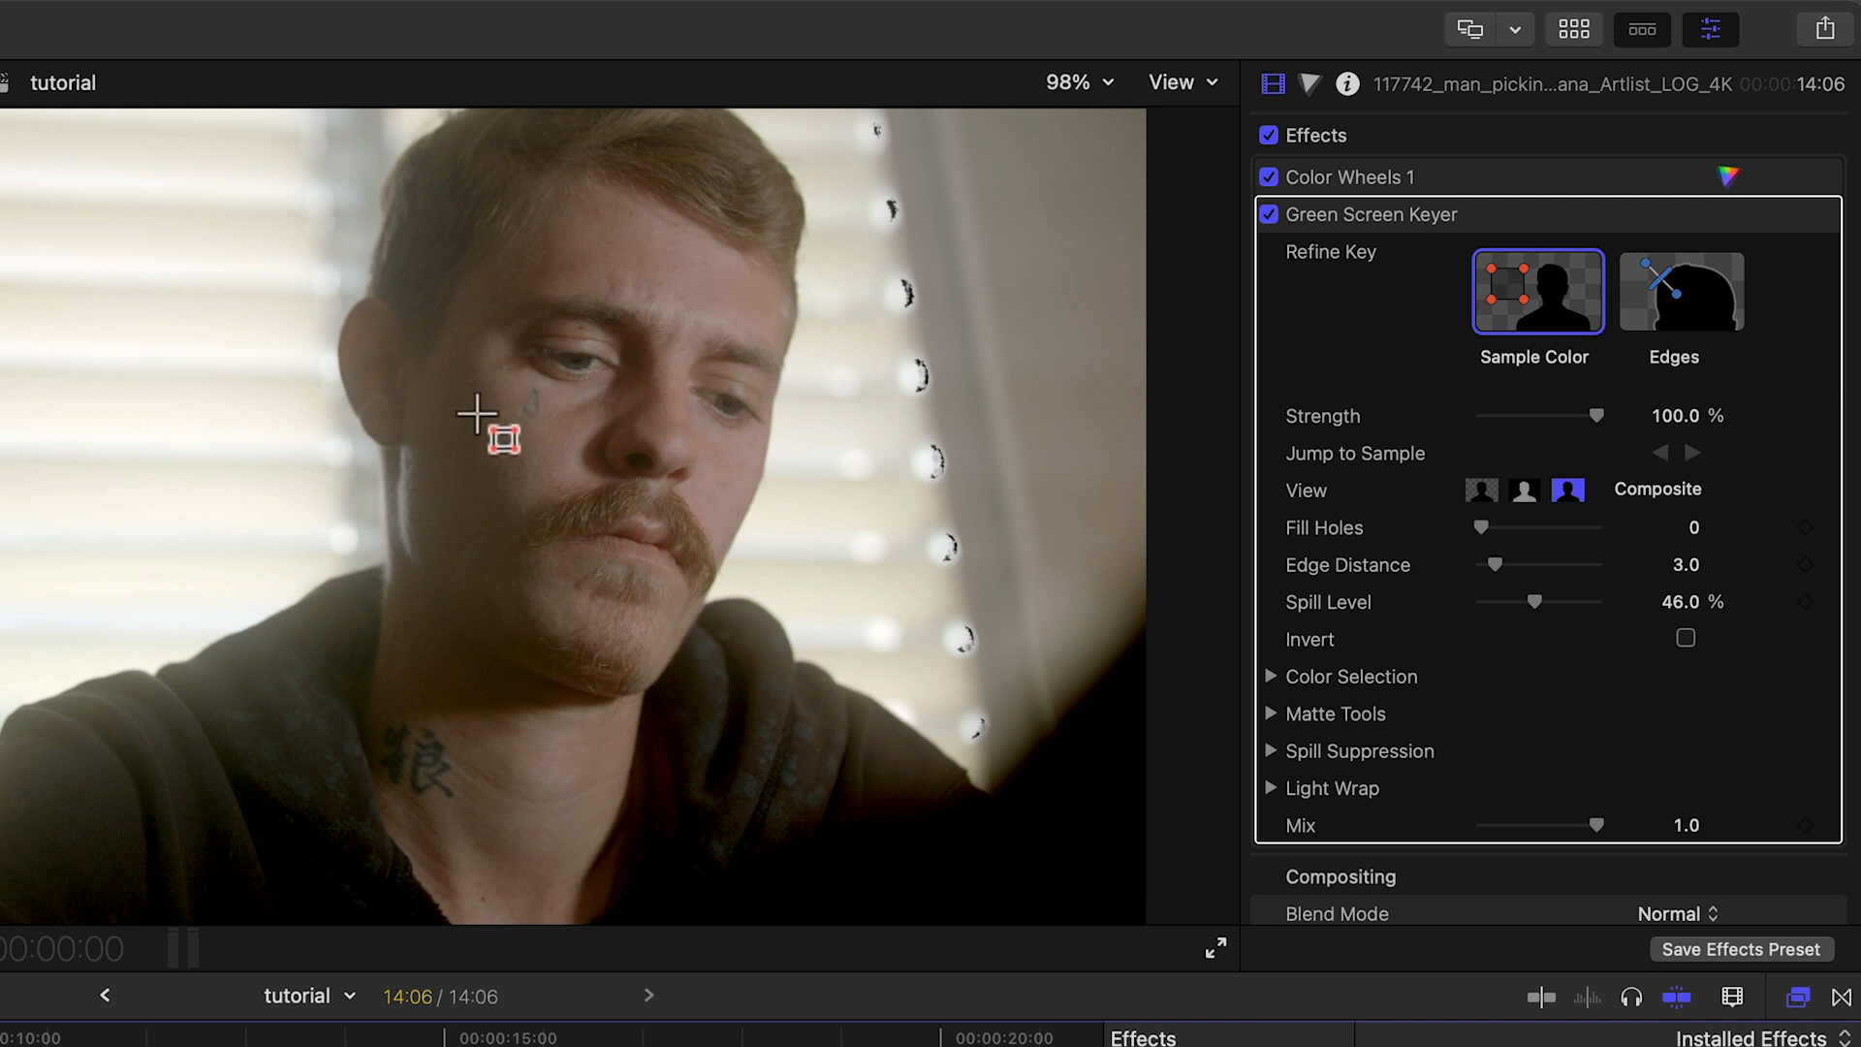
{"action": "left_click_drag", "start_coordinate": [586, 224], "coordinate": [675, 274]}
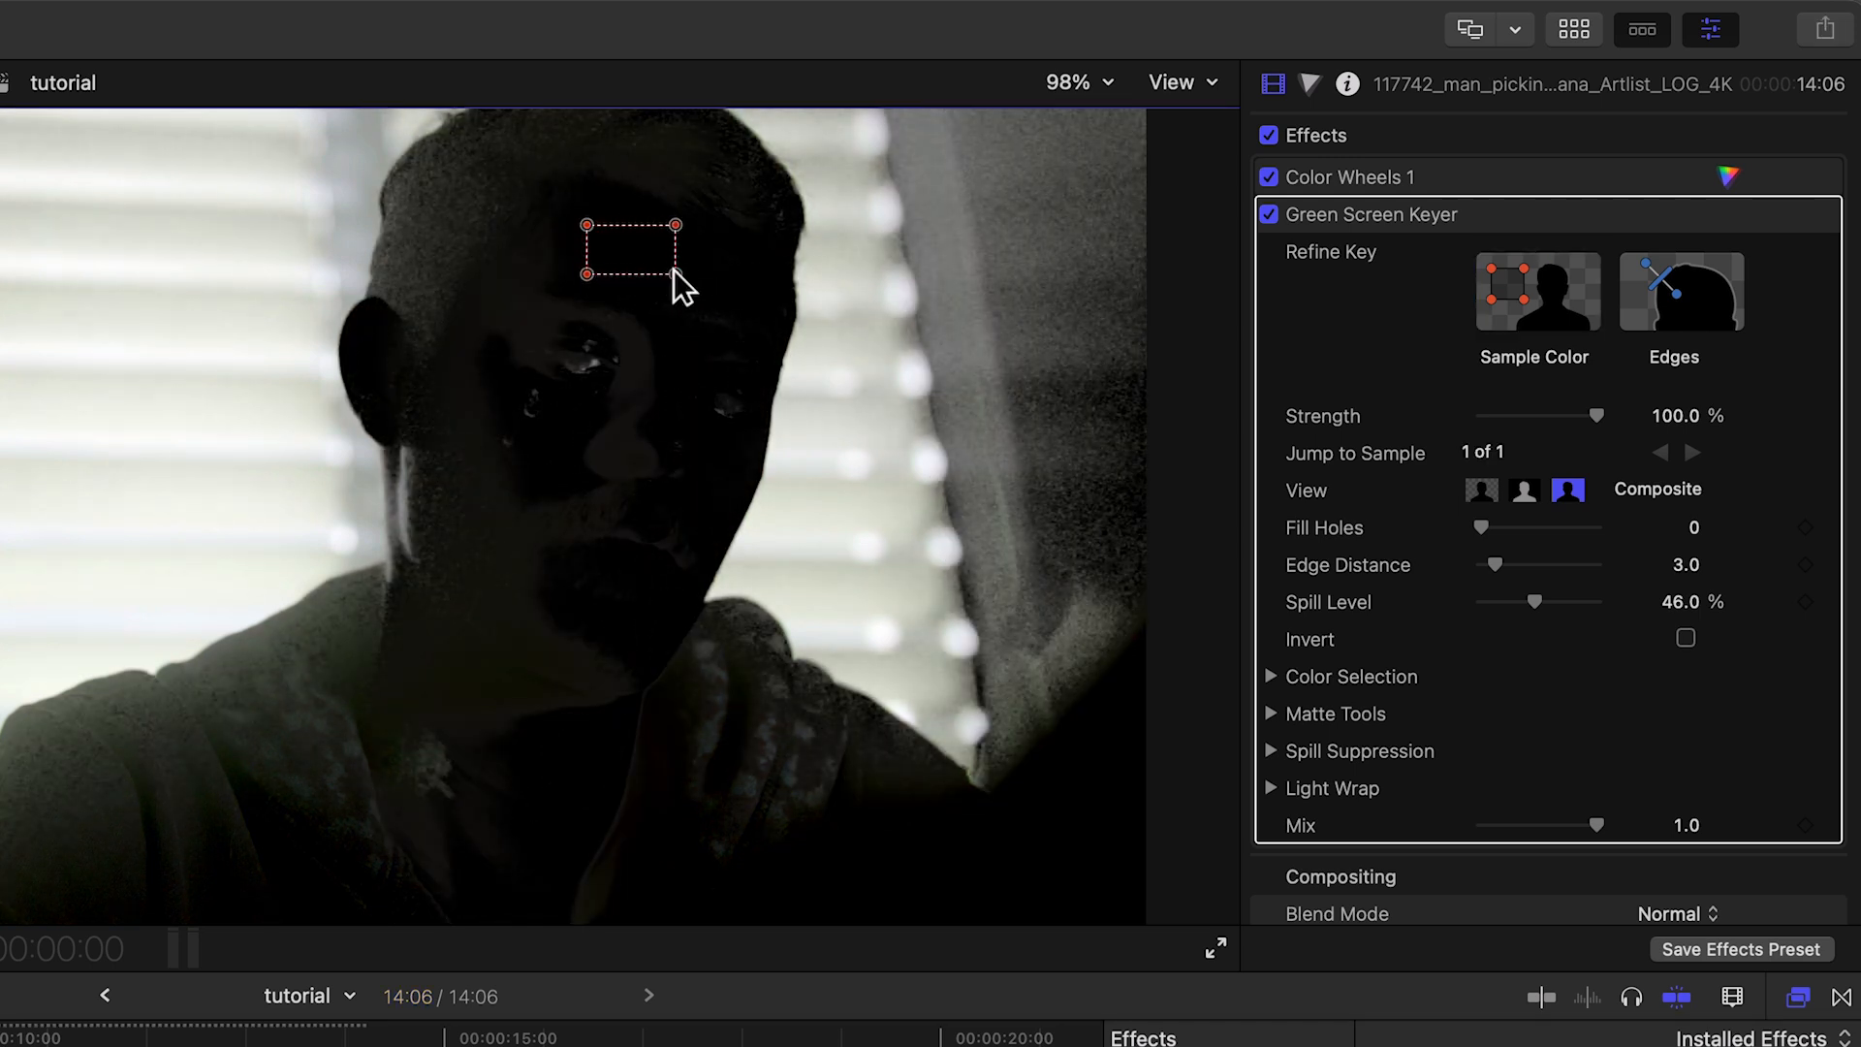
{"action": "left_click", "coordinate": [1686, 640]}
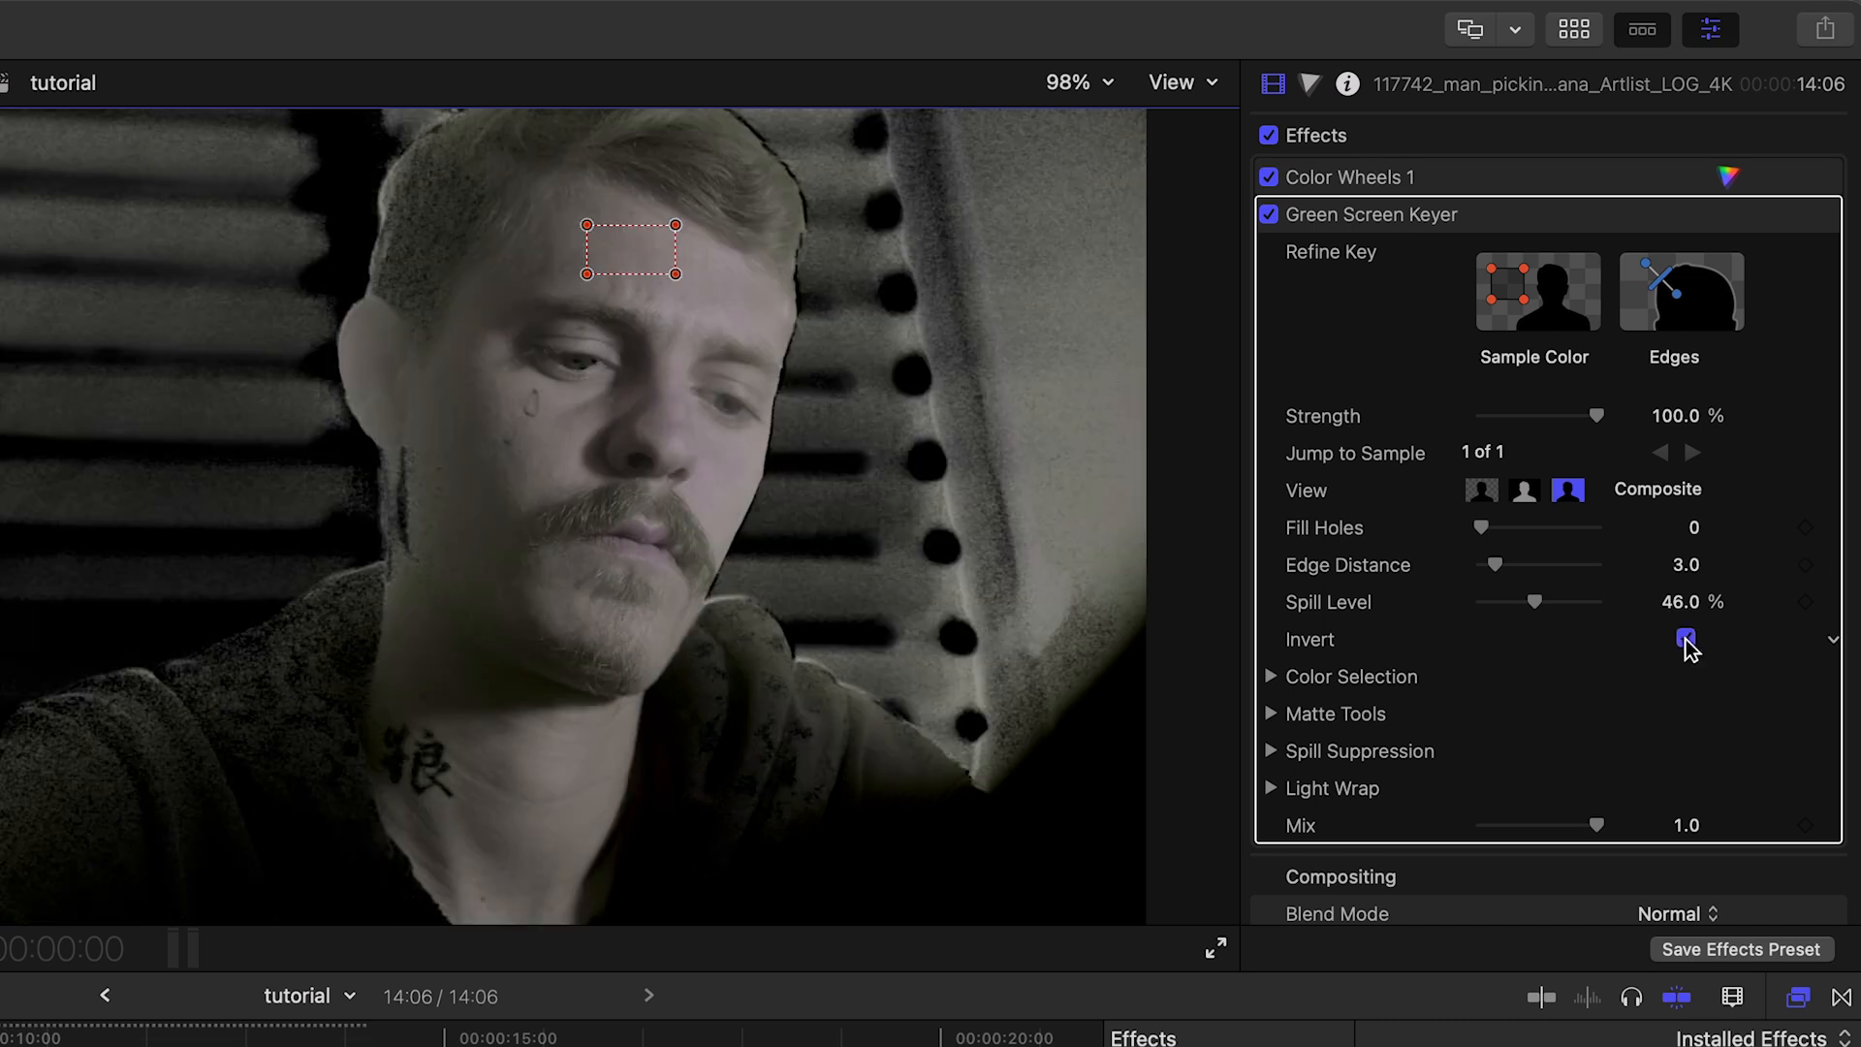
Step: Set Spill Level to 0%, Fill Holes to 1.2 and Edge Distance to 2.0, and widen the key's chroma range in Manual color selection
{"action": "left_click_drag", "start_coordinate": [1538, 601], "coordinate": [1514, 598]}
{"action": "left_click_drag", "start_coordinate": [1693, 527], "coordinate": [1686, 573]}
{"action": "left_click", "coordinate": [1271, 676]}
{"action": "scroll", "coordinate": [1271, 675], "scroll_direction": "down", "scroll_amount": 5}
{"action": "left_click", "coordinate": [1641, 356]}
{"action": "left_click_drag", "start_coordinate": [1606, 451], "coordinate": [1634, 461]}
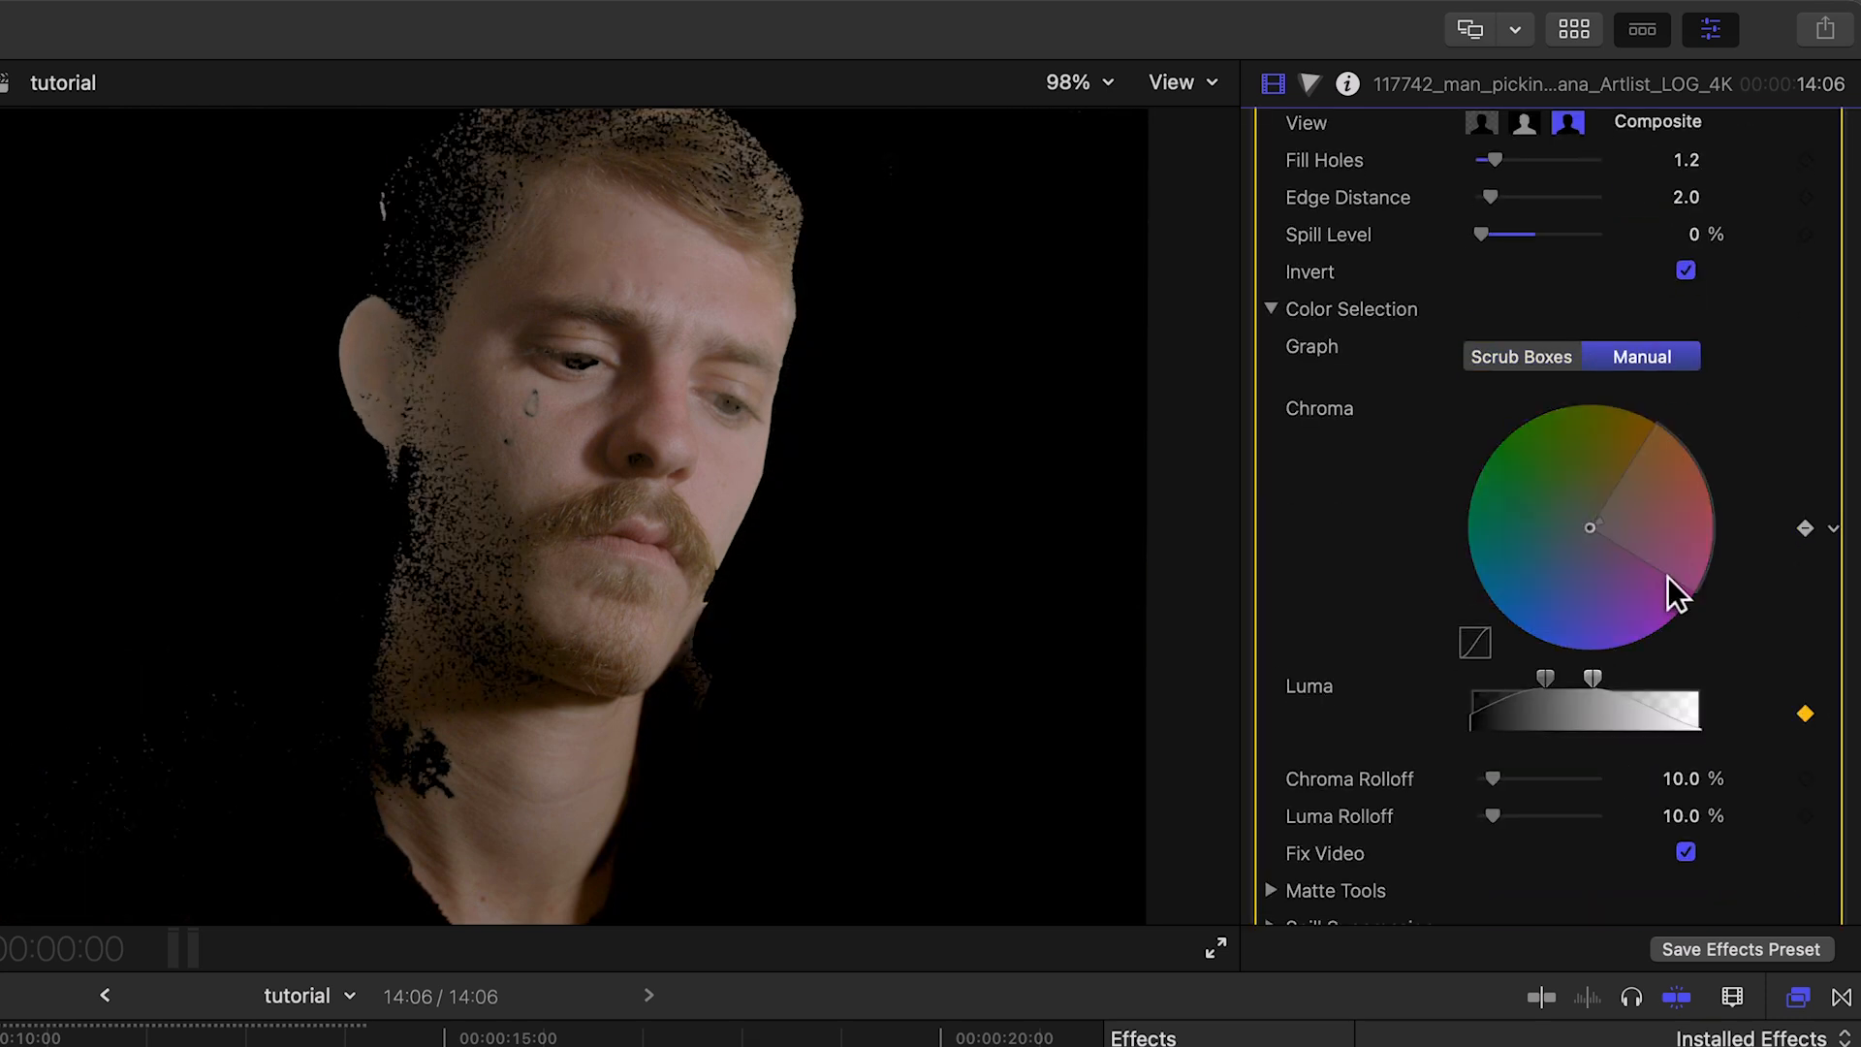
Step: Refine the keyer's matte with the Levels midpoint at 1.9, Shrink/Expand at -2.0 and Soften at 10.0
{"action": "scroll", "coordinate": [1321, 685], "scroll_direction": "down", "scroll_amount": 5}
{"action": "left_click", "coordinate": [1270, 669]}
{"action": "scroll", "coordinate": [1273, 666], "scroll_direction": "down", "scroll_amount": 5}
{"action": "left_click_drag", "start_coordinate": [1600, 487], "coordinate": [1543, 484]}
{"action": "left_click_drag", "start_coordinate": [1693, 547], "coordinate": [1686, 557]}
{"action": "left_click_drag", "start_coordinate": [1485, 582], "coordinate": [1647, 584]}
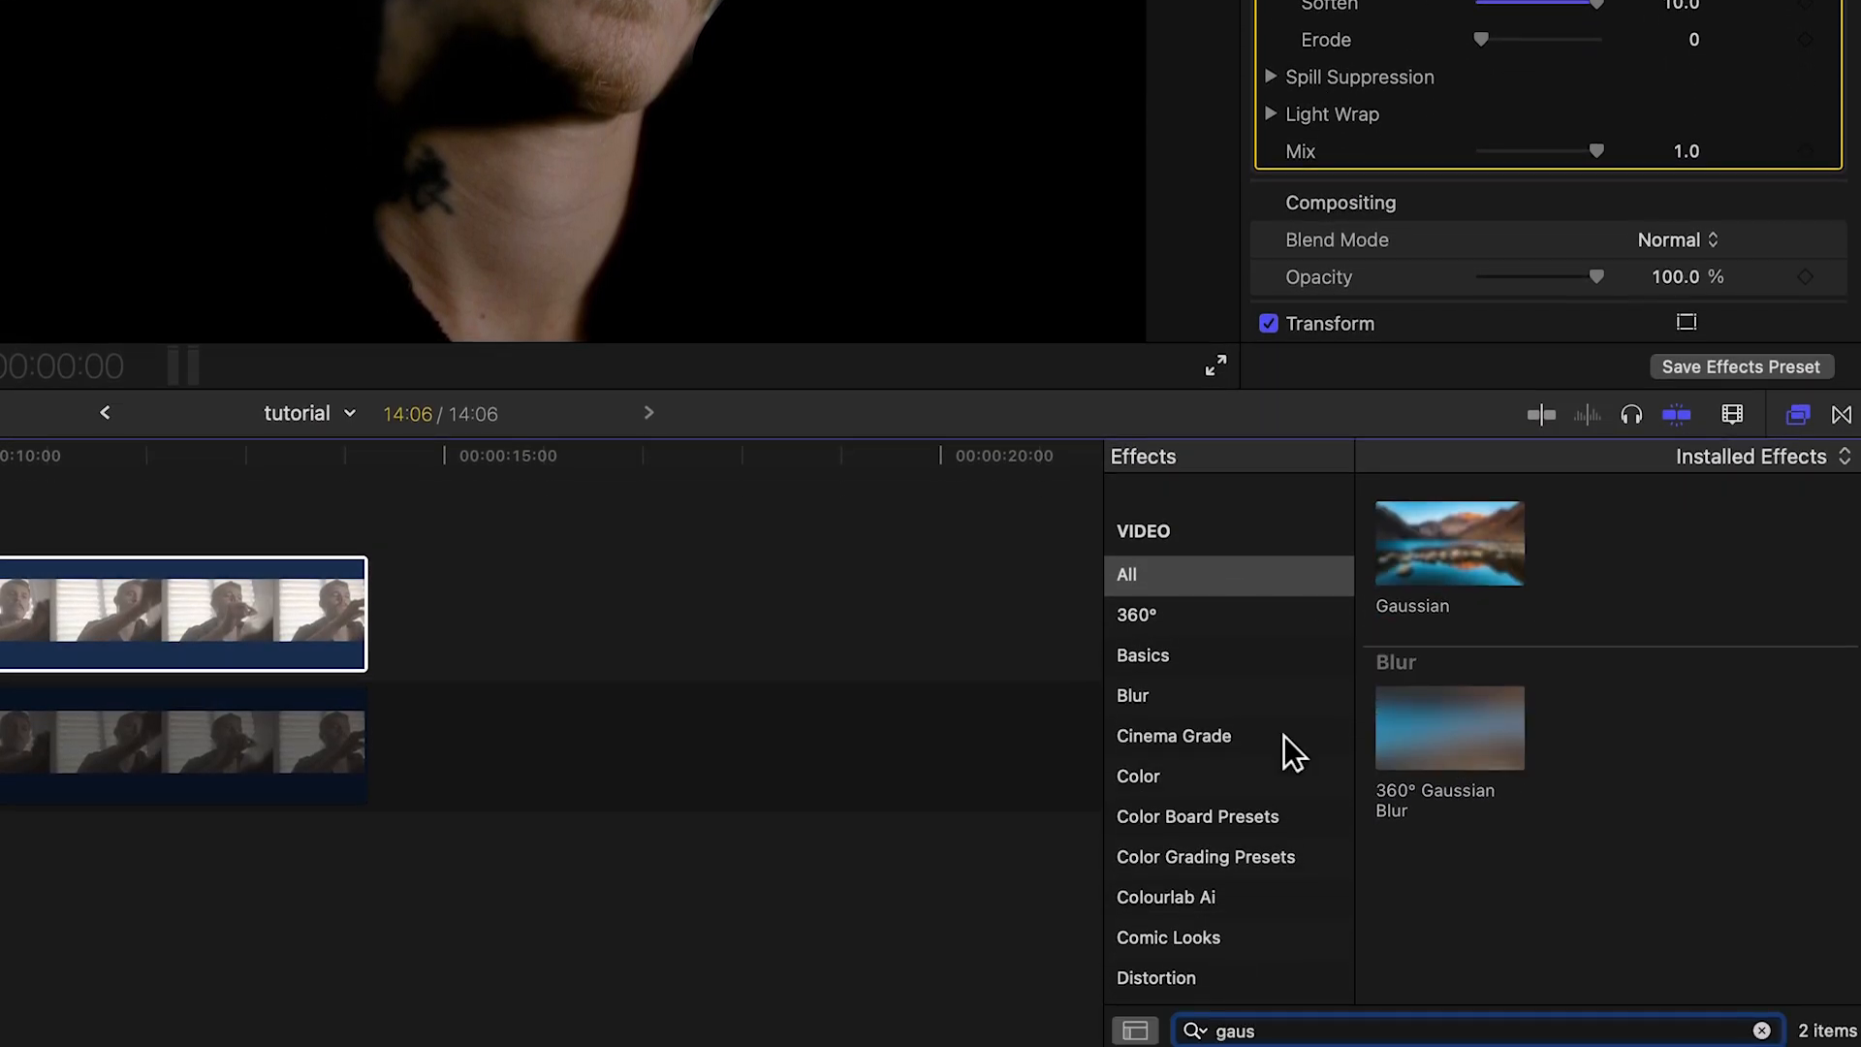
Step: Apply the Gaussian blur effect to the upper keyed clip and re-enable the lower clip
{"action": "left_click_drag", "start_coordinate": [1438, 559], "coordinate": [43, 591]}
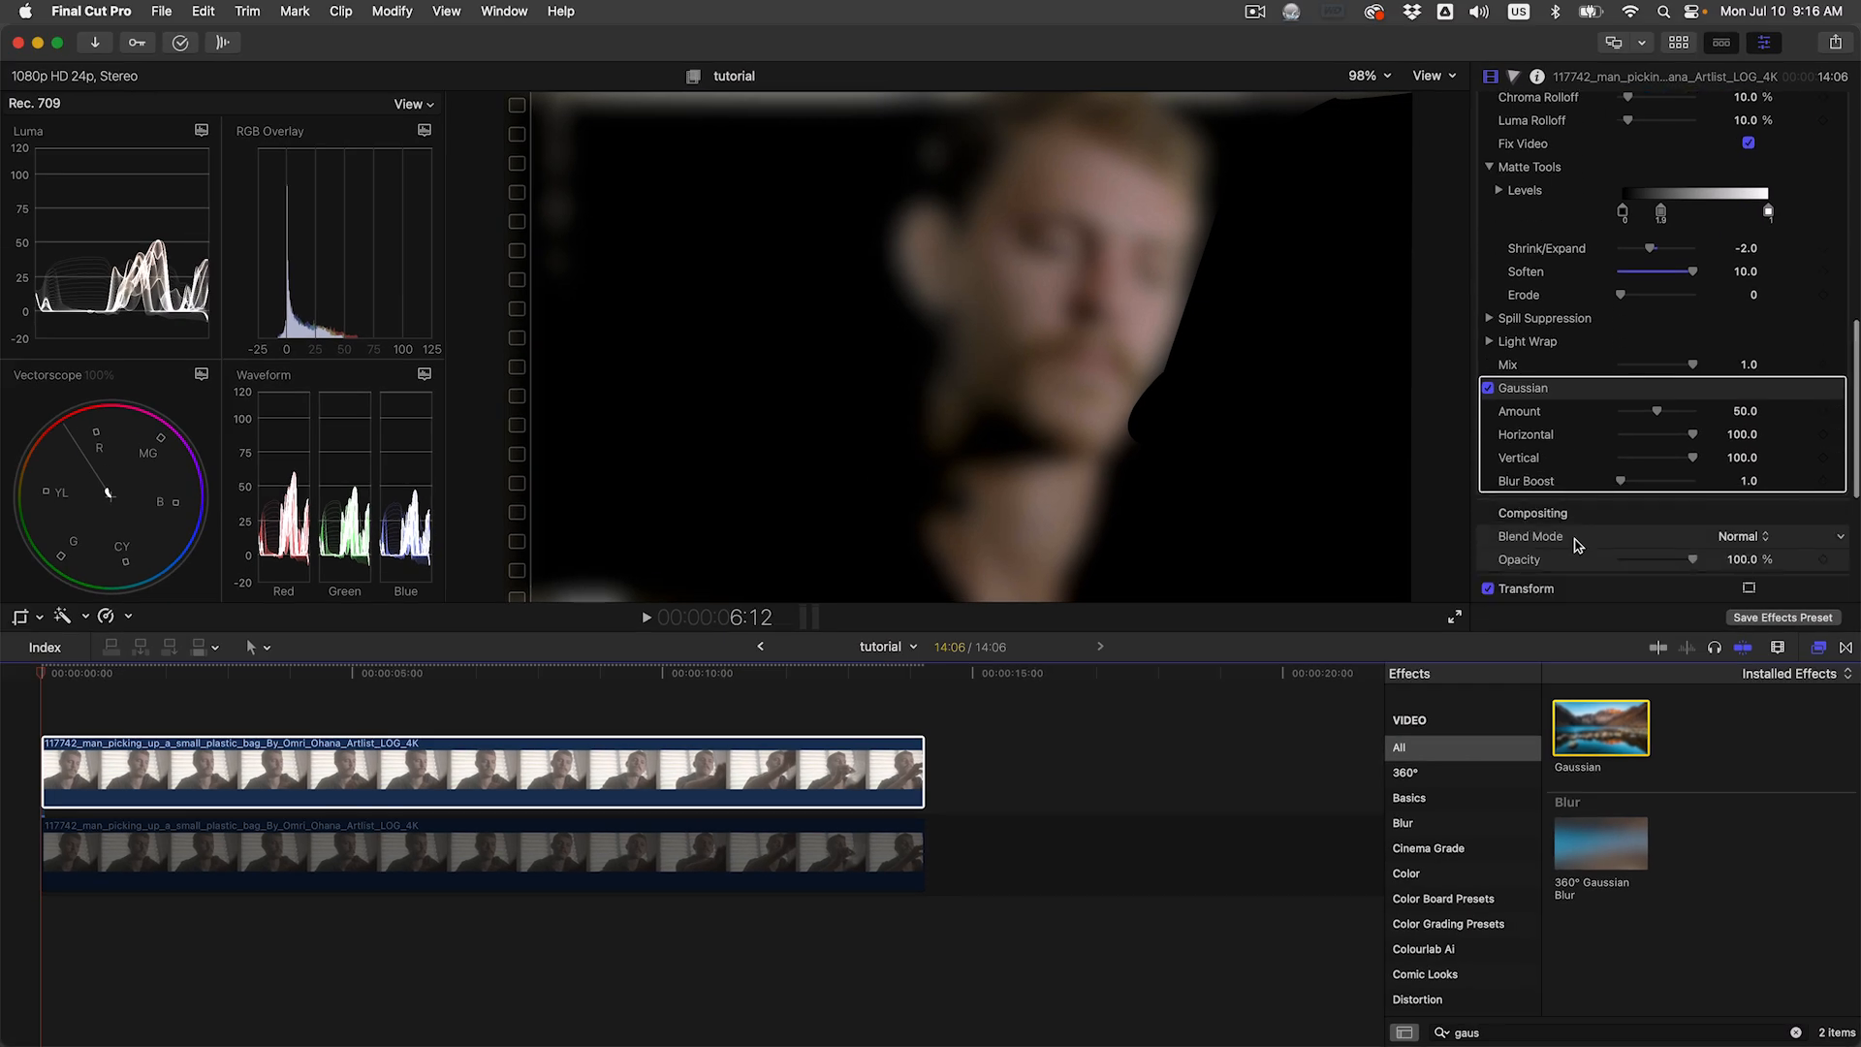
{"action": "left_click", "coordinate": [560, 856]}
{"action": "key", "text": "v"}
Step: Collapse the upper clip's keyer and Gaussian settings and set its blend mode to Soft Light
{"action": "left_click", "coordinate": [562, 787]}
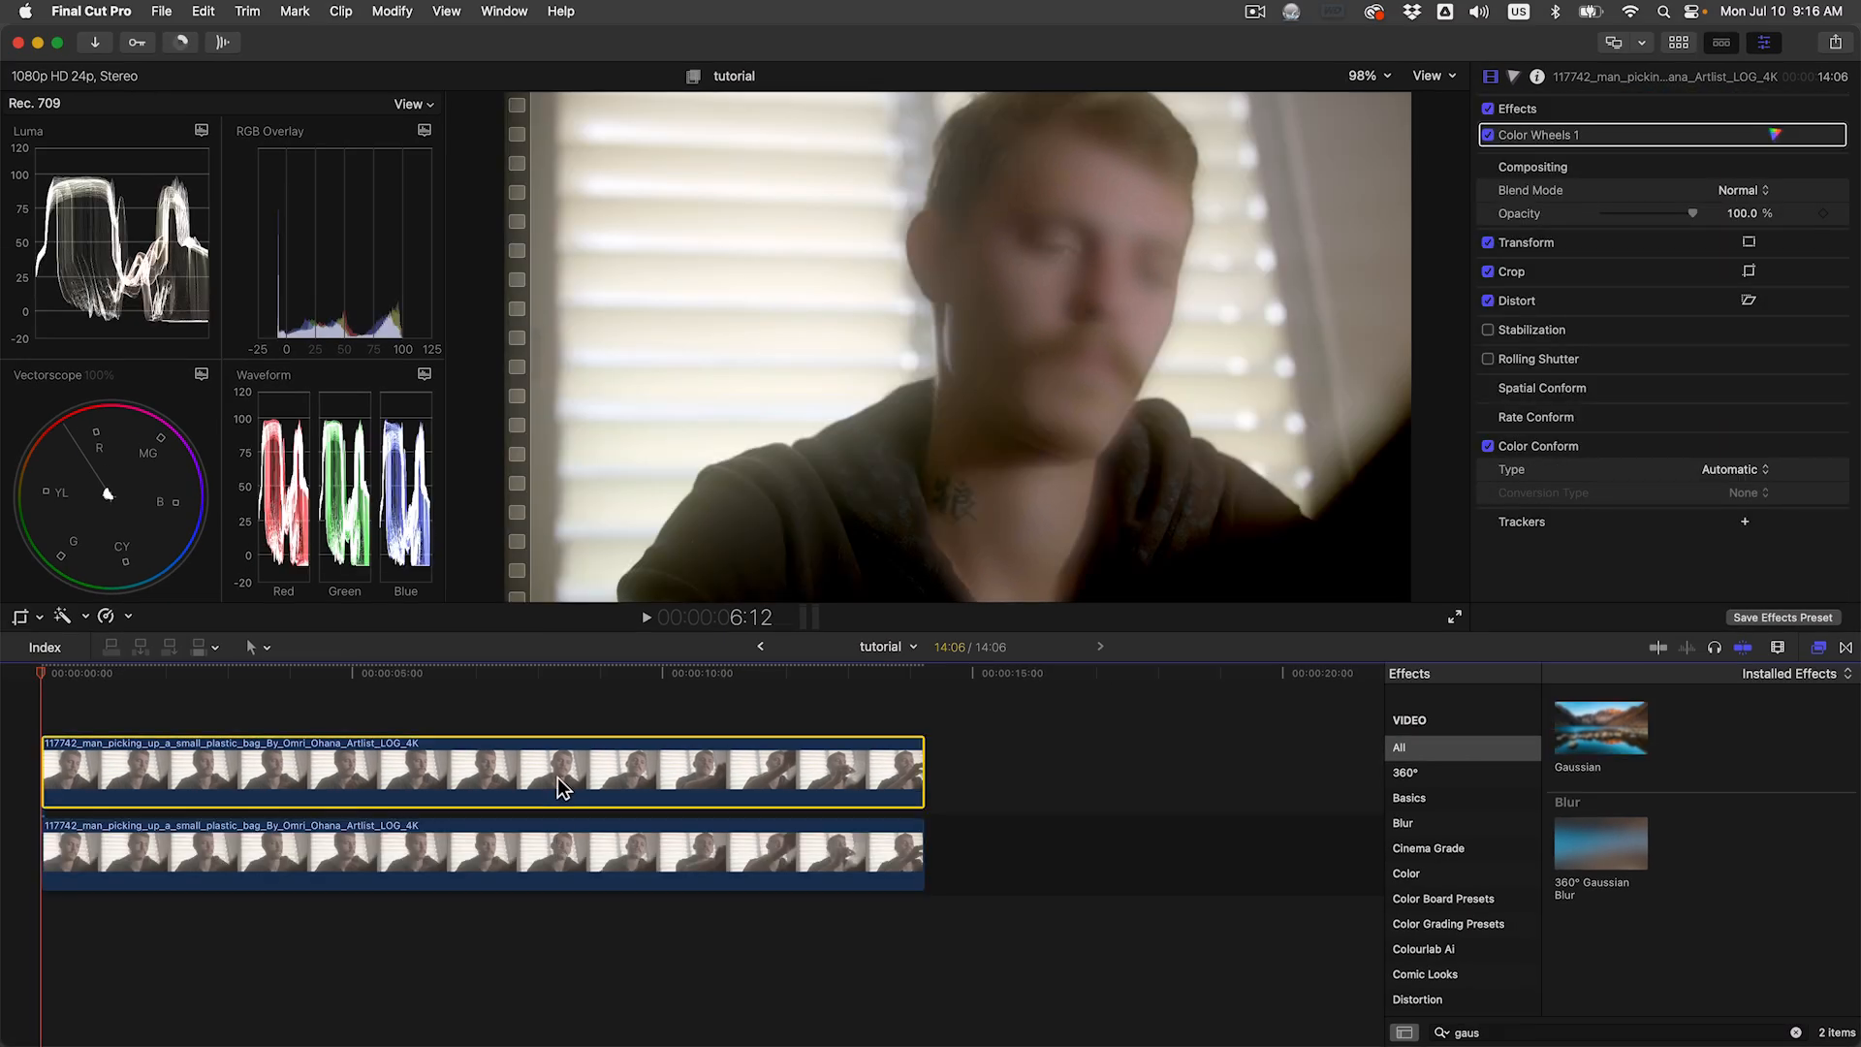
{"action": "left_click", "coordinate": [1813, 159]}
{"action": "left_click", "coordinate": [1812, 184]}
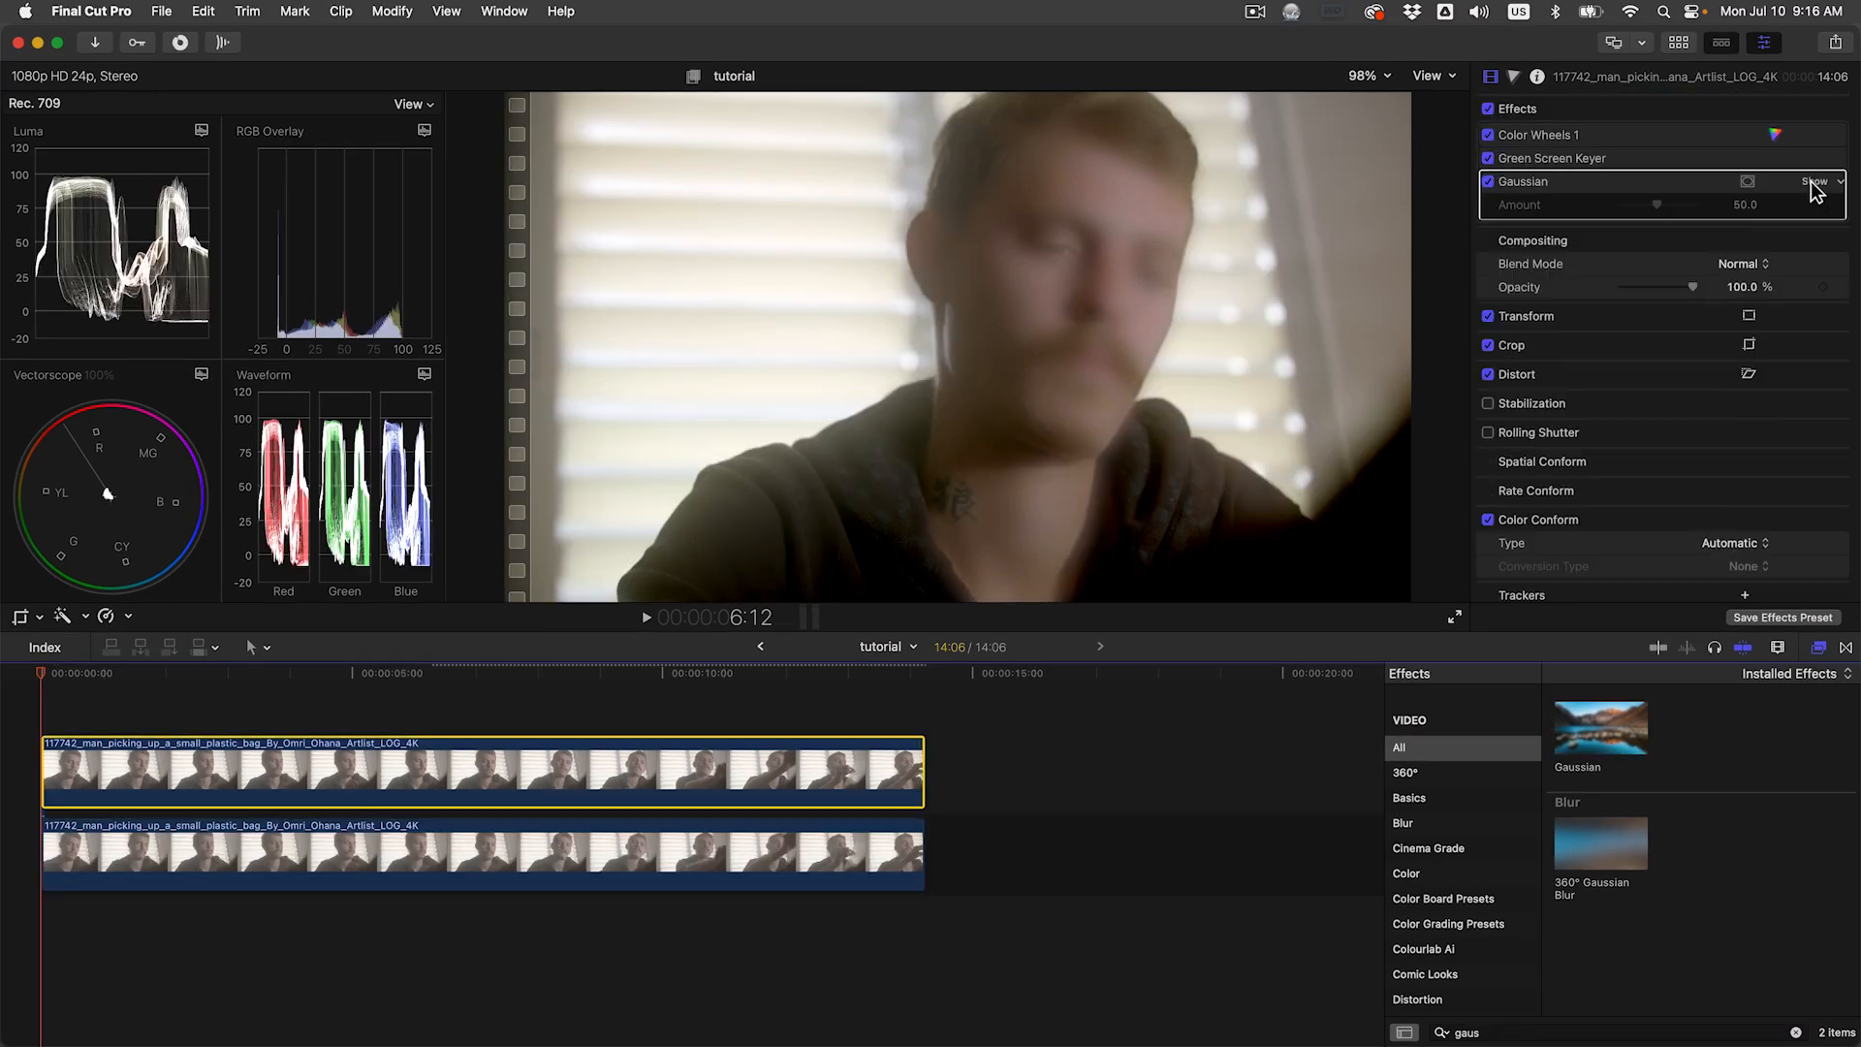
{"action": "left_click", "coordinate": [1745, 240]}
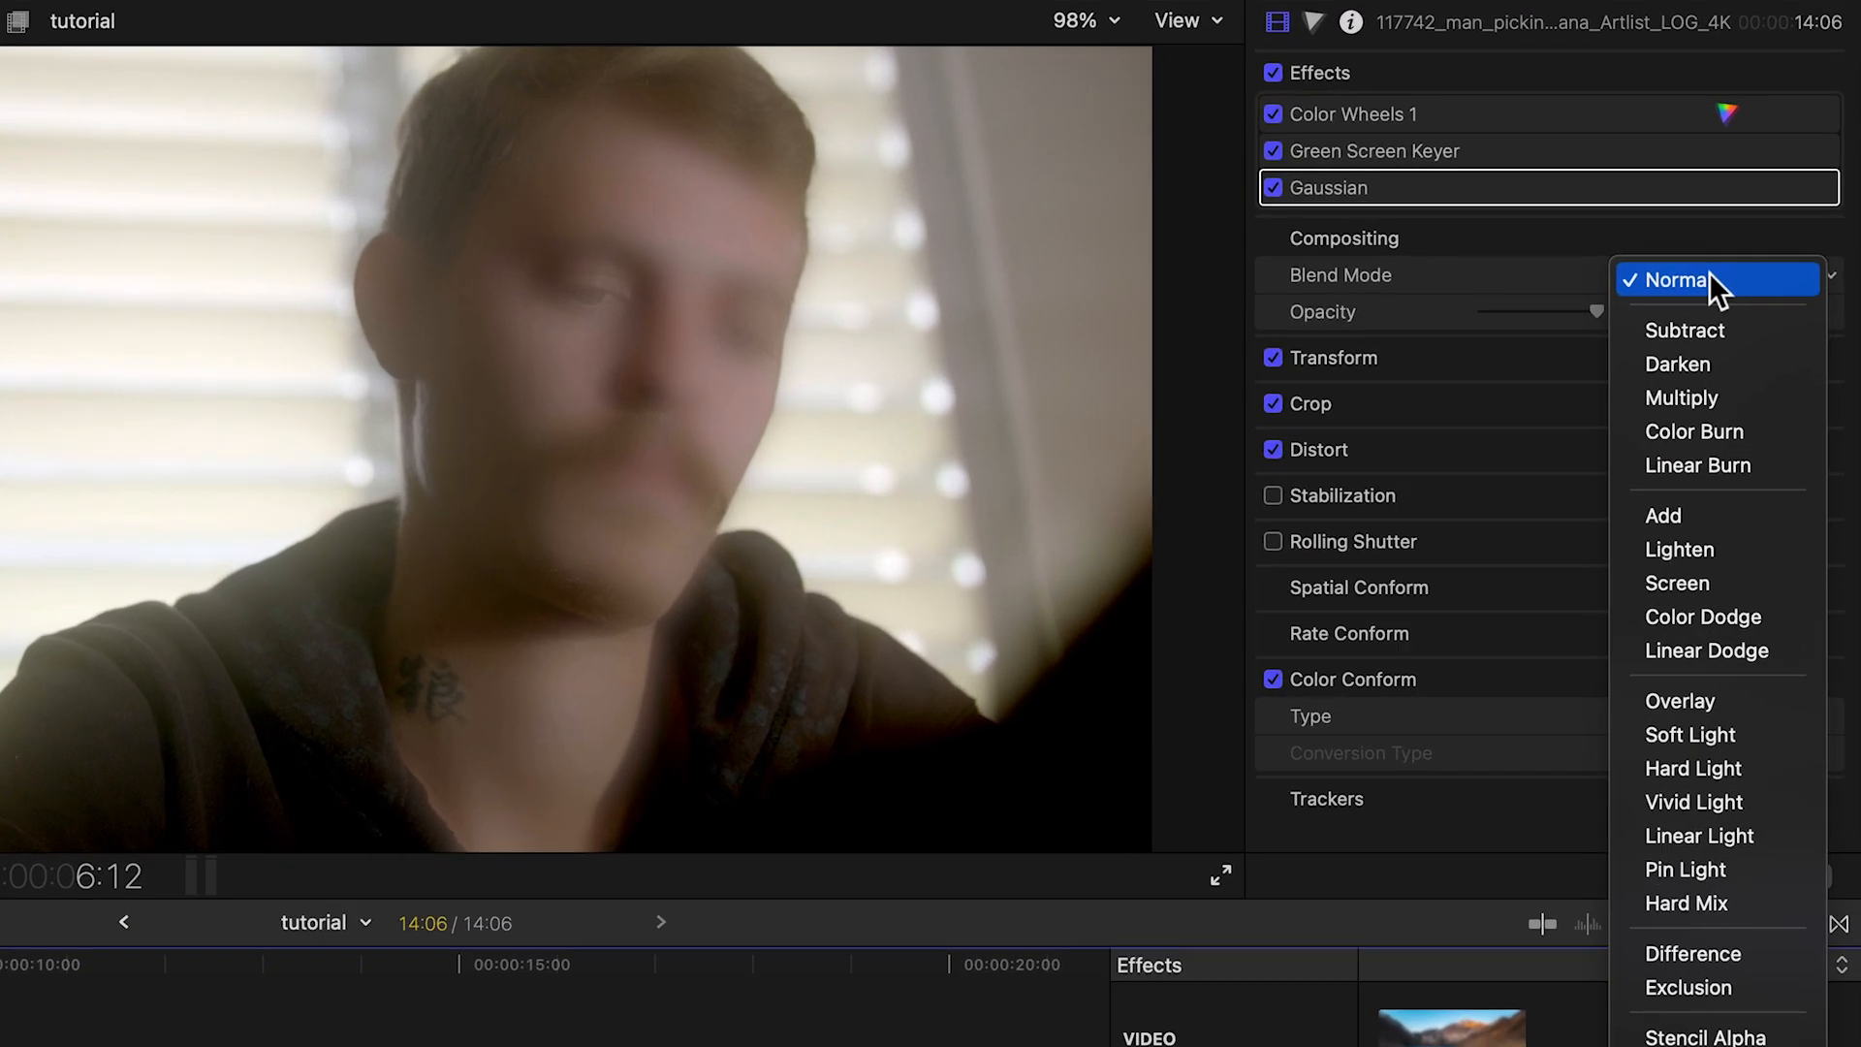
{"action": "left_click", "coordinate": [1687, 732]}
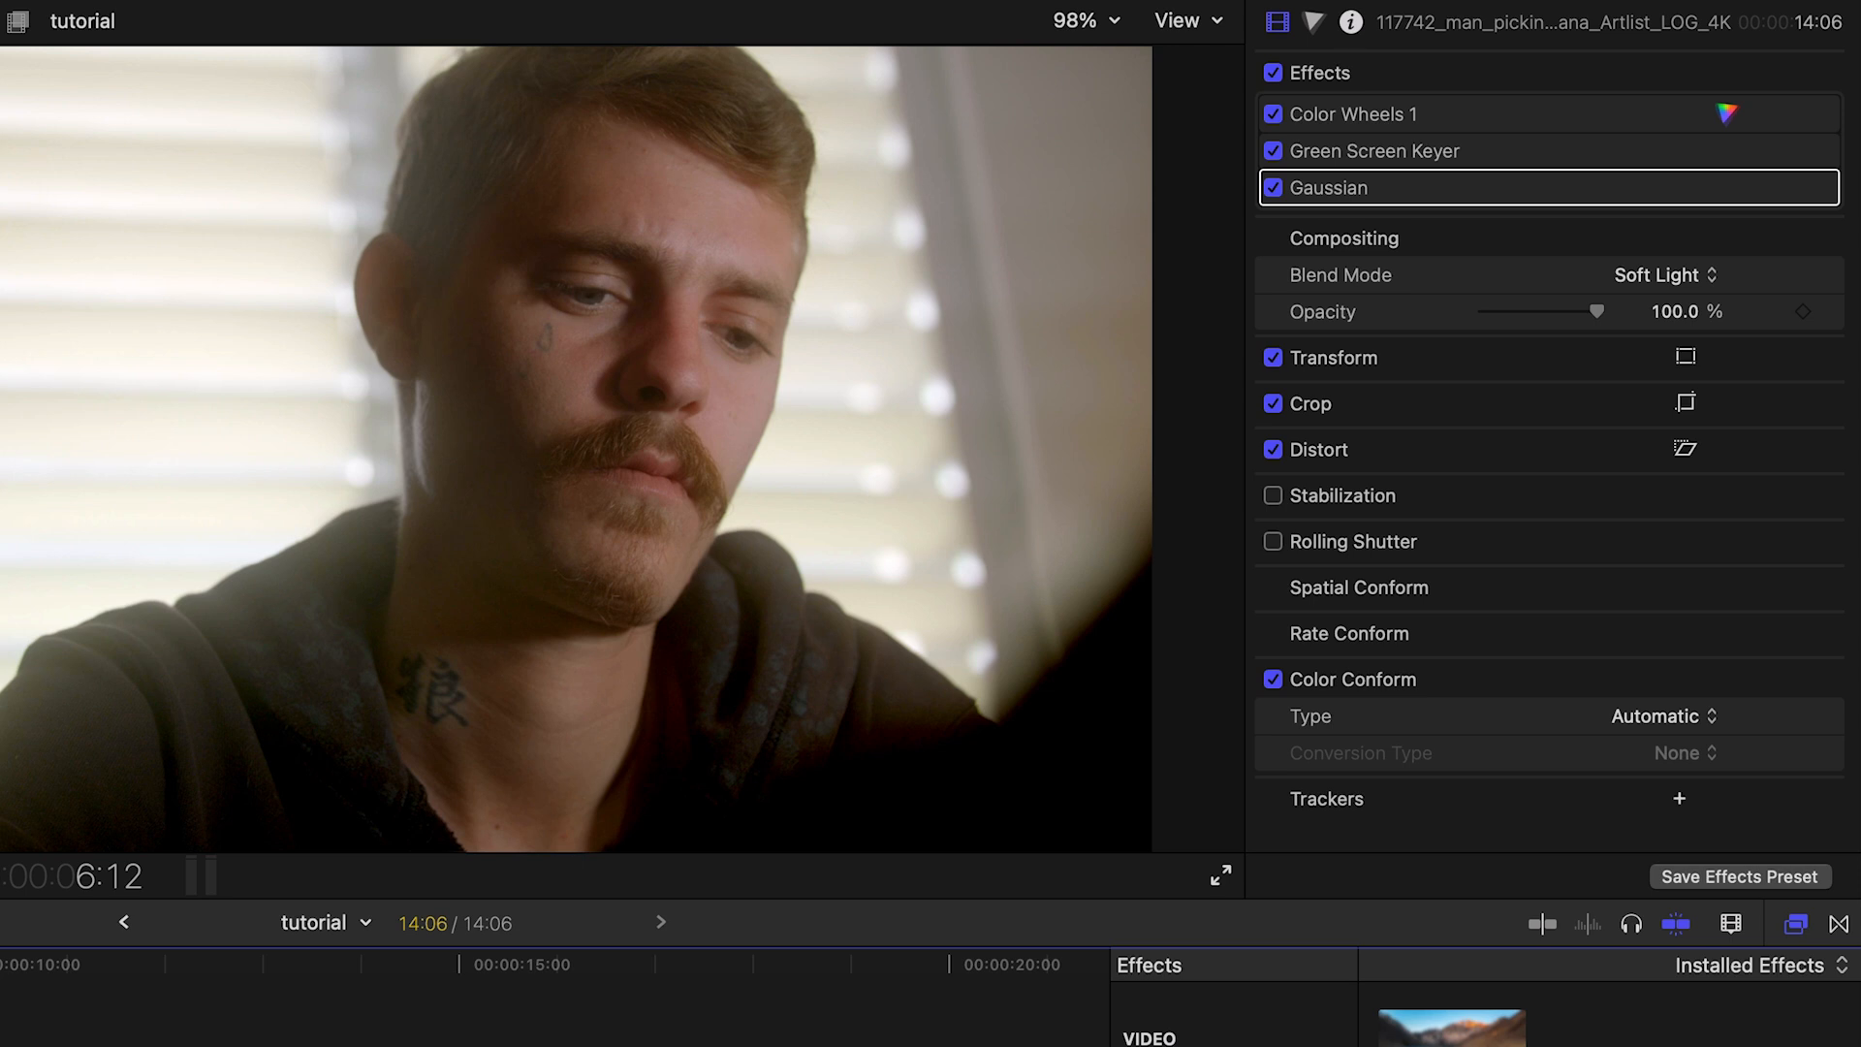
Step: Add a second Color Wheels correction to the upper clip
{"action": "left_click", "coordinate": [1316, 24]}
{"action": "left_click", "coordinate": [1423, 68]}
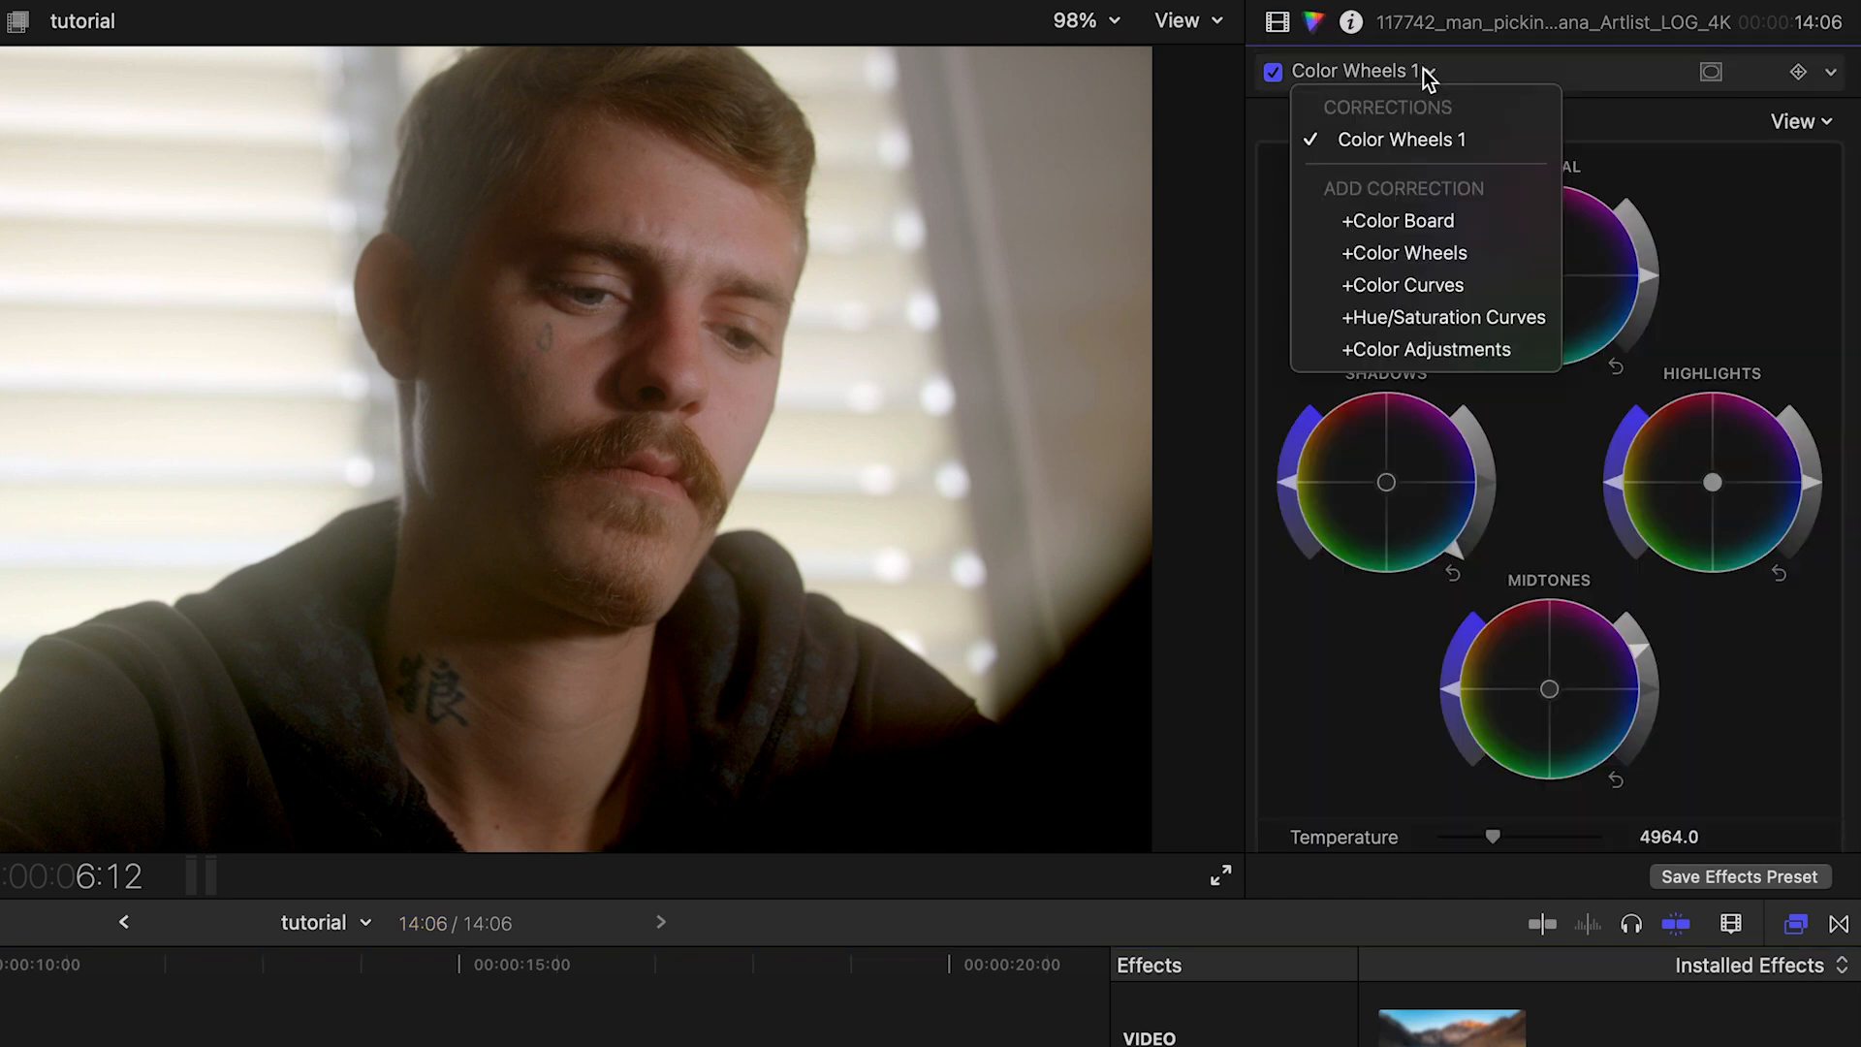
{"action": "left_click", "coordinate": [1410, 254]}
{"action": "scroll", "coordinate": [1614, 582], "scroll_direction": "down", "scroll_amount": 5}
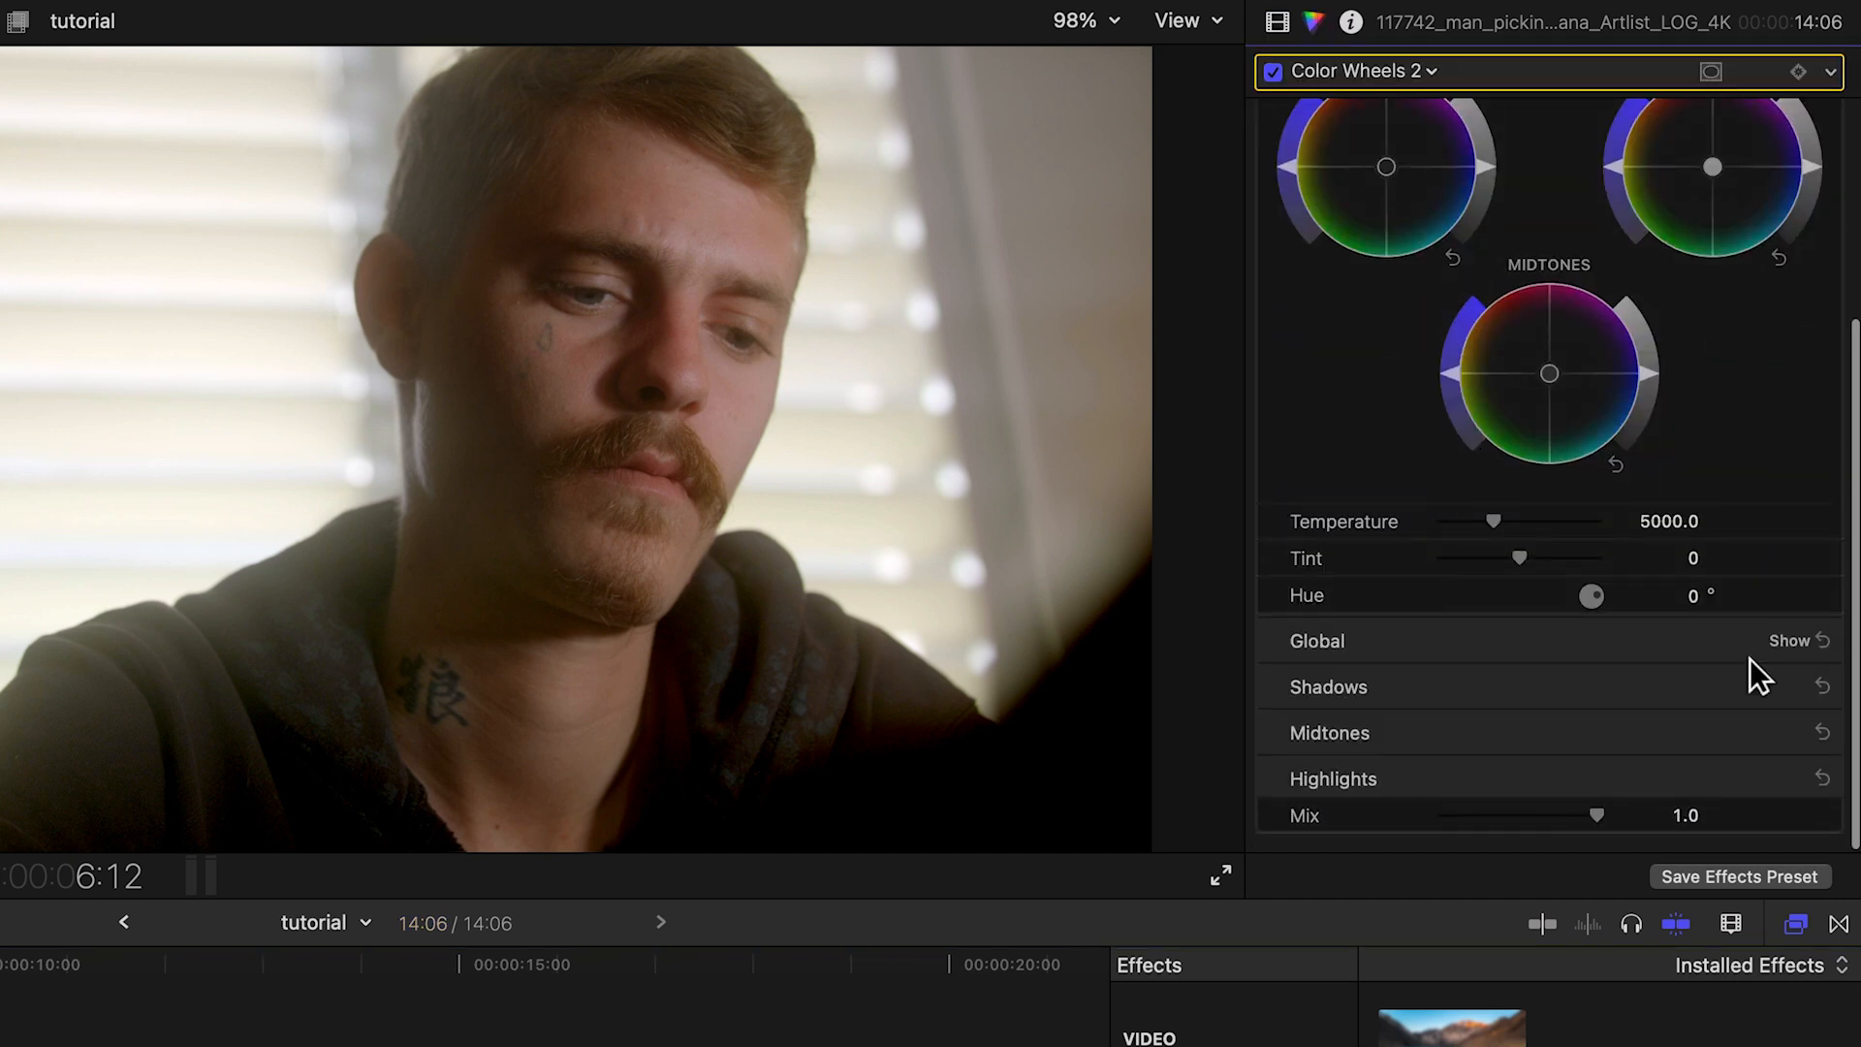
Step: Set the new color wheels' shadows brightness to -0.11 and midtones brightness to 0.43
{"action": "left_click", "coordinate": [1671, 681]}
{"action": "left_click", "coordinate": [1666, 678]}
{"action": "type", "text": "-0.11"}
{"action": "key", "text": "Return"}
{"action": "left_click", "coordinate": [1786, 733]}
{"action": "left_click", "coordinate": [1663, 733]}
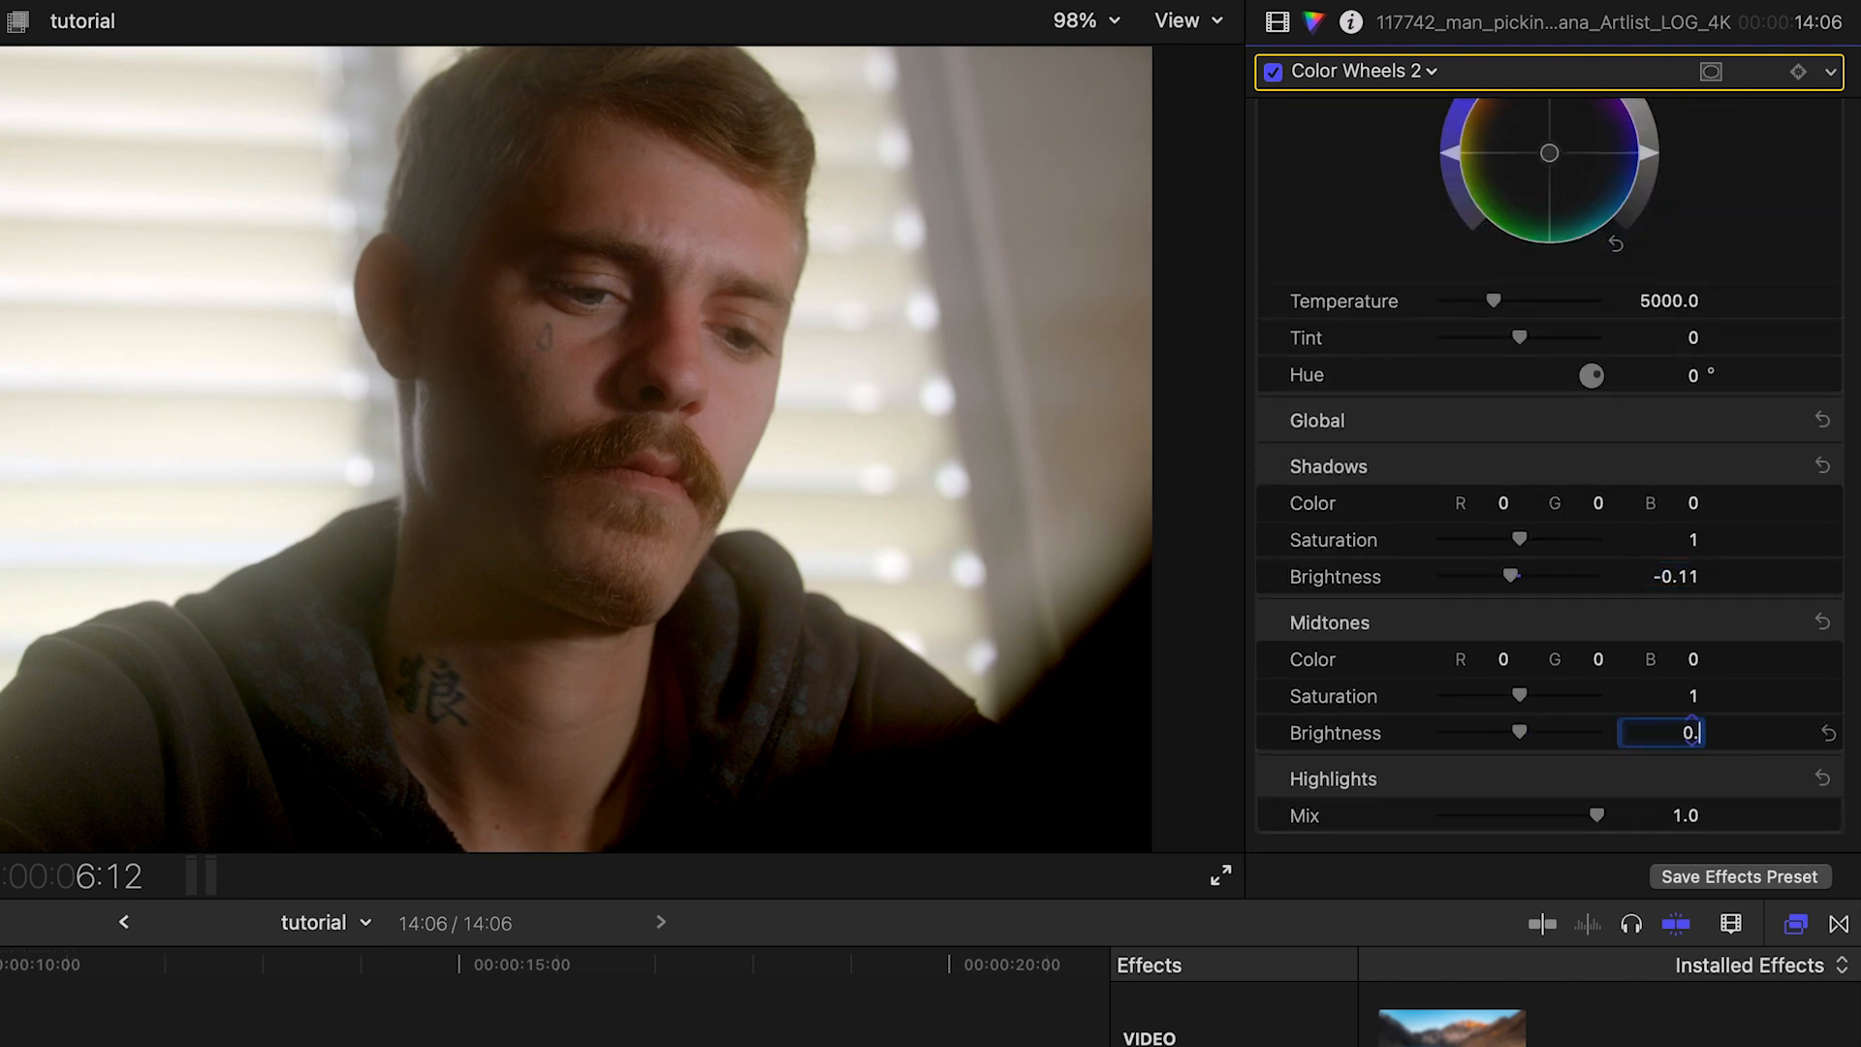
{"action": "type", "text": "0.43"}
{"action": "key", "text": "Return"}
Step: Adjust the upper clip's compositing opacity
{"action": "left_click", "coordinate": [1278, 21]}
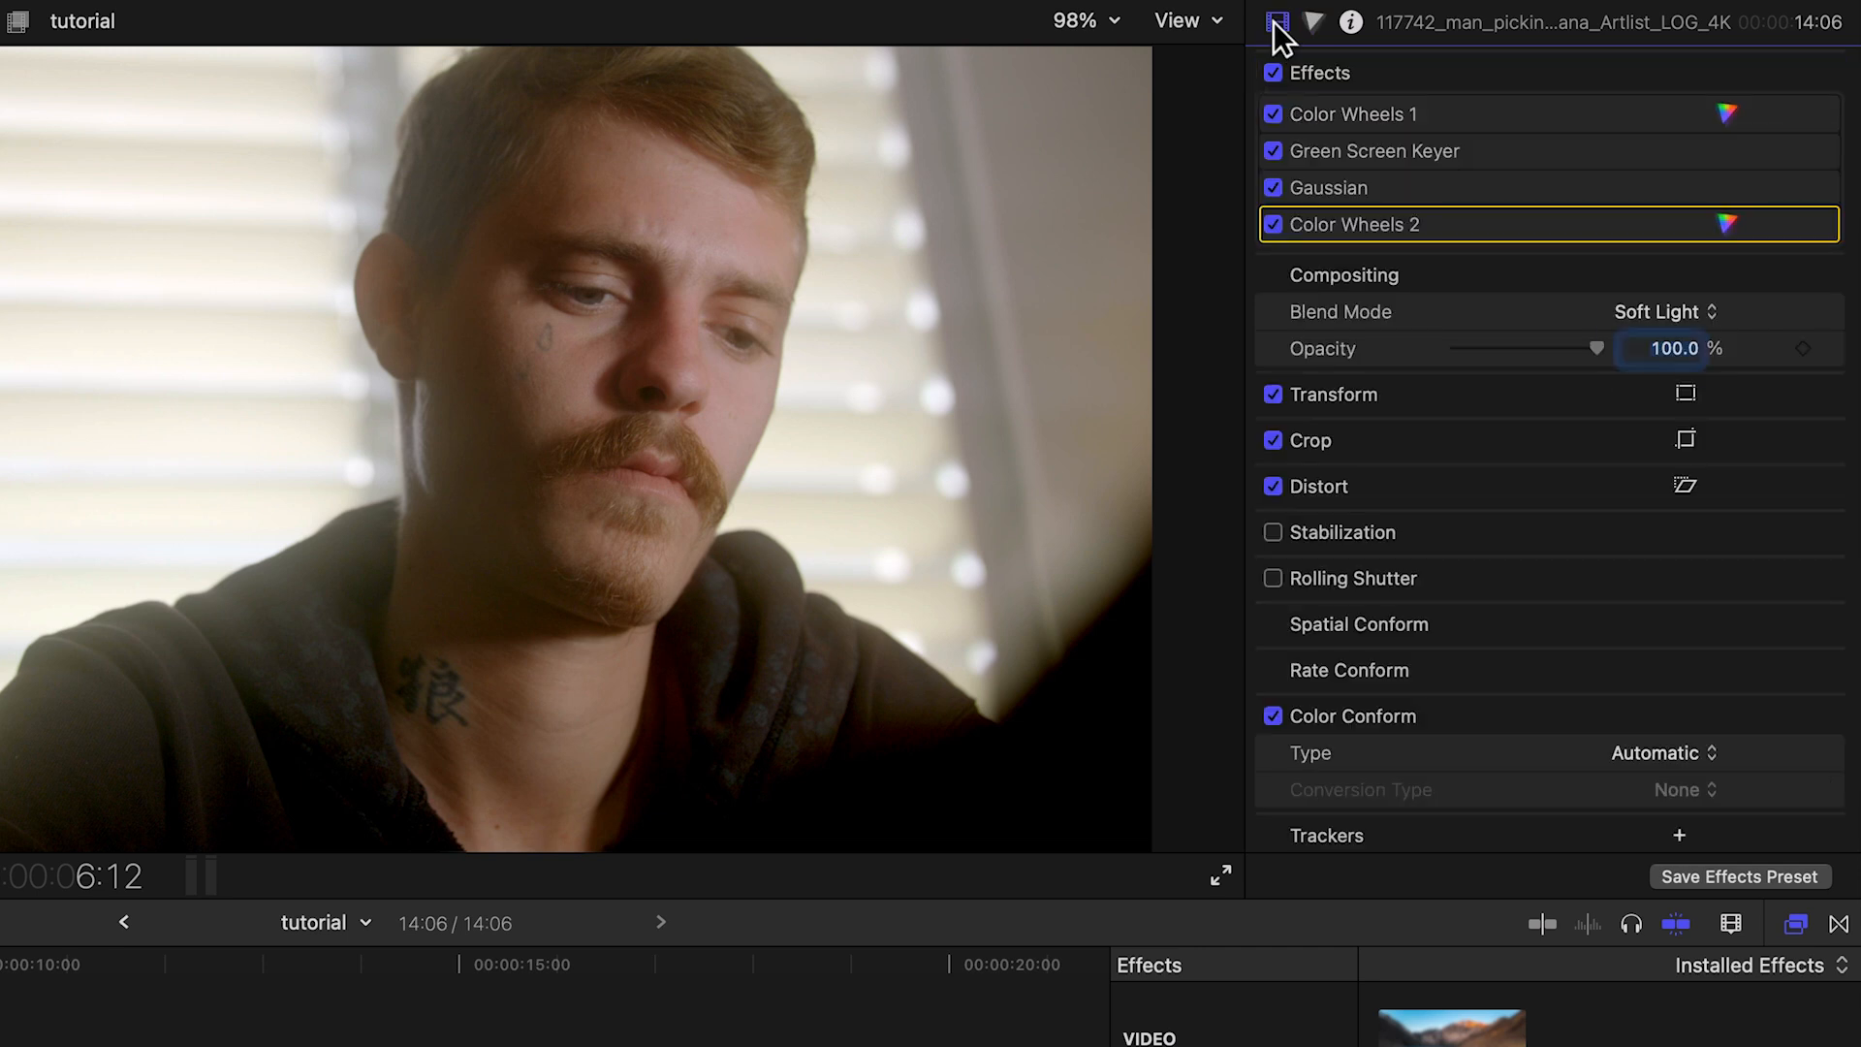
{"action": "mouse_move", "coordinate": [1594, 347]}
{"action": "left_mouse_down"}
{"action": "mouse_move", "coordinate": [1435, 353]}
{"action": "mouse_move", "coordinate": [1607, 349]}
{"action": "left_mouse_up"}
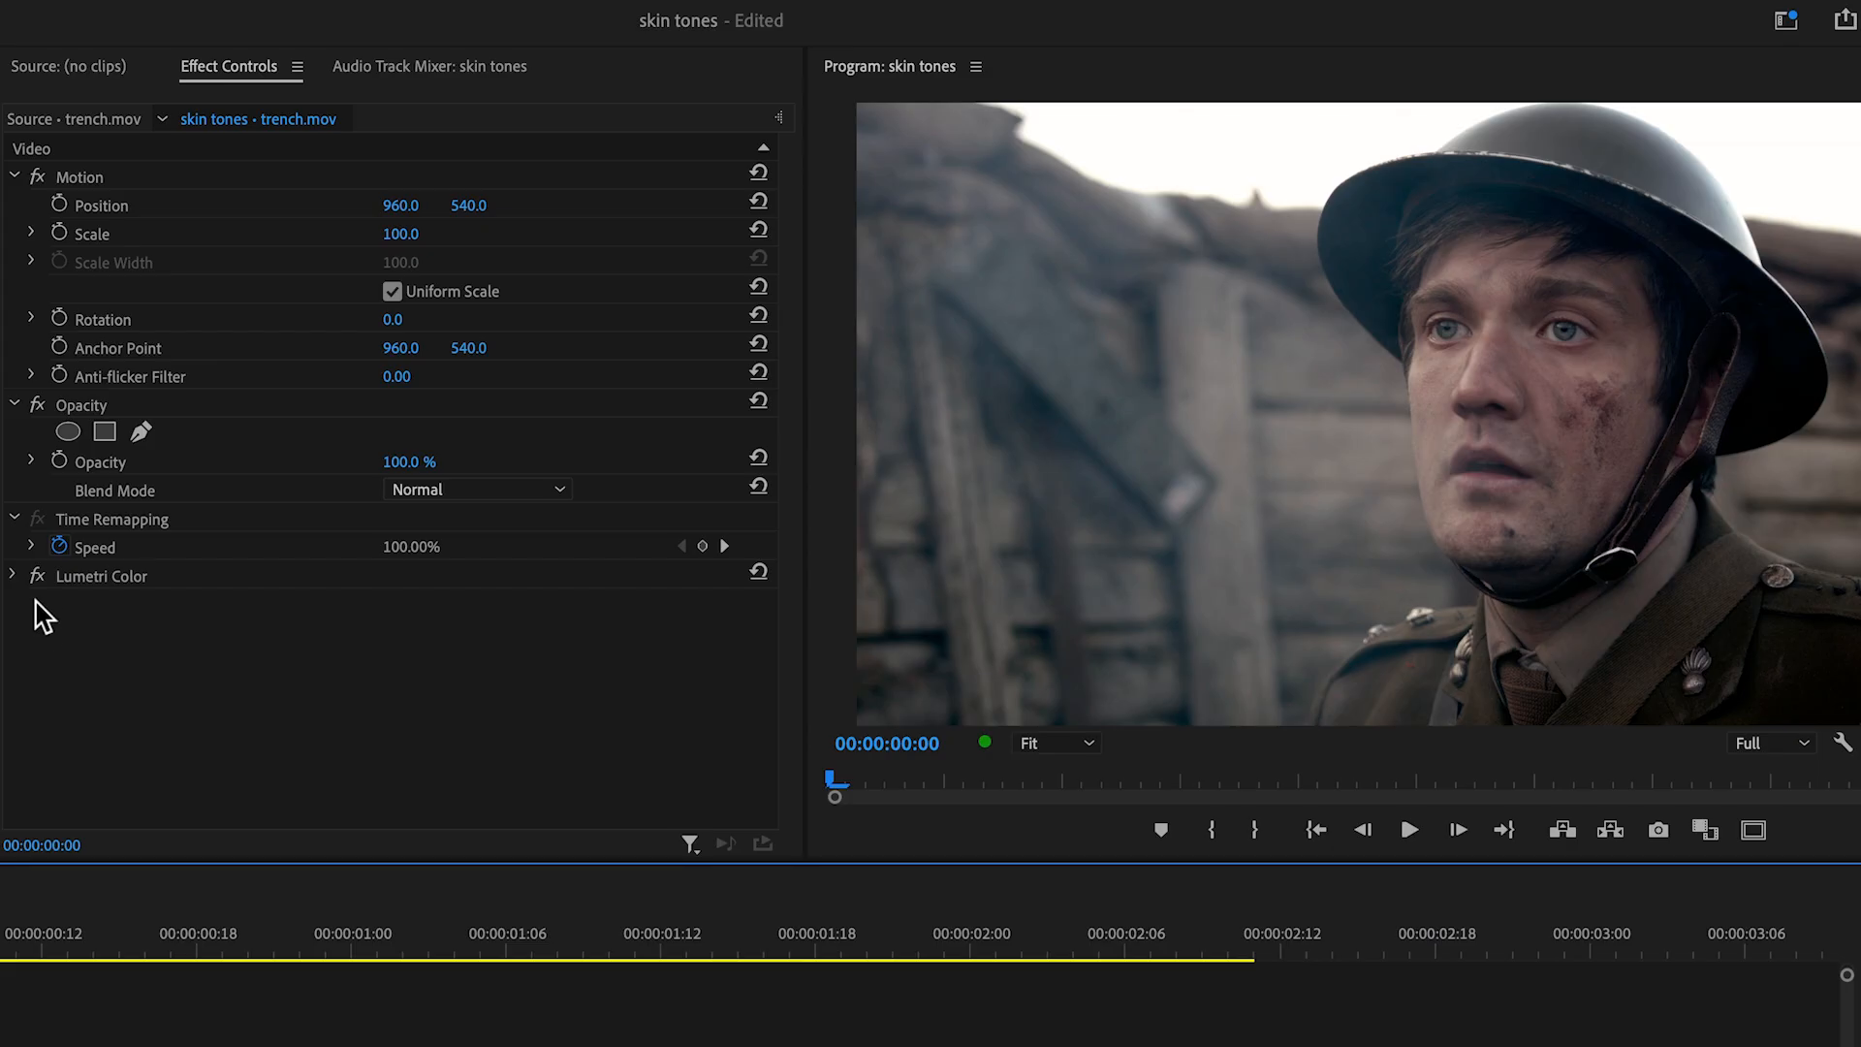
Step: Switch to Premiere Pro and compare the trench.mov clip with Lumetri Color disabled and enabled
{"action": "left_click", "coordinate": [36, 576]}
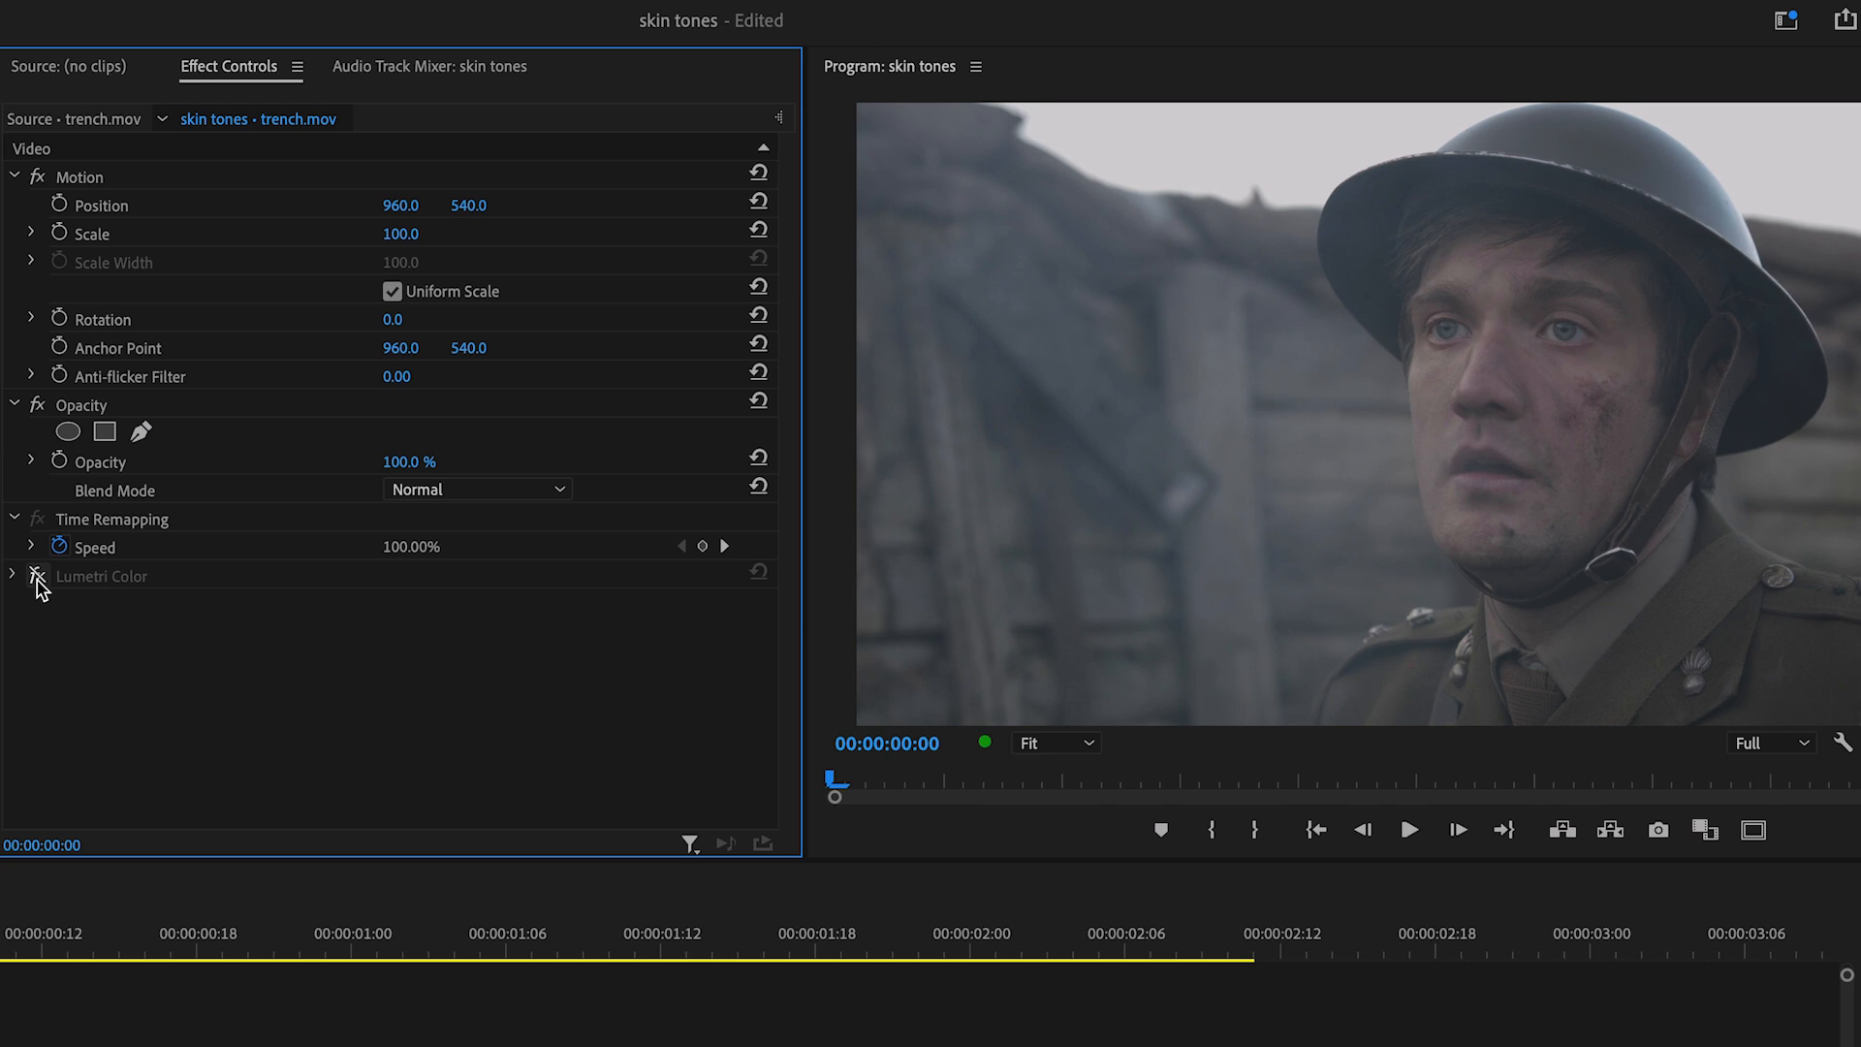
{"action": "left_click", "coordinate": [36, 576]}
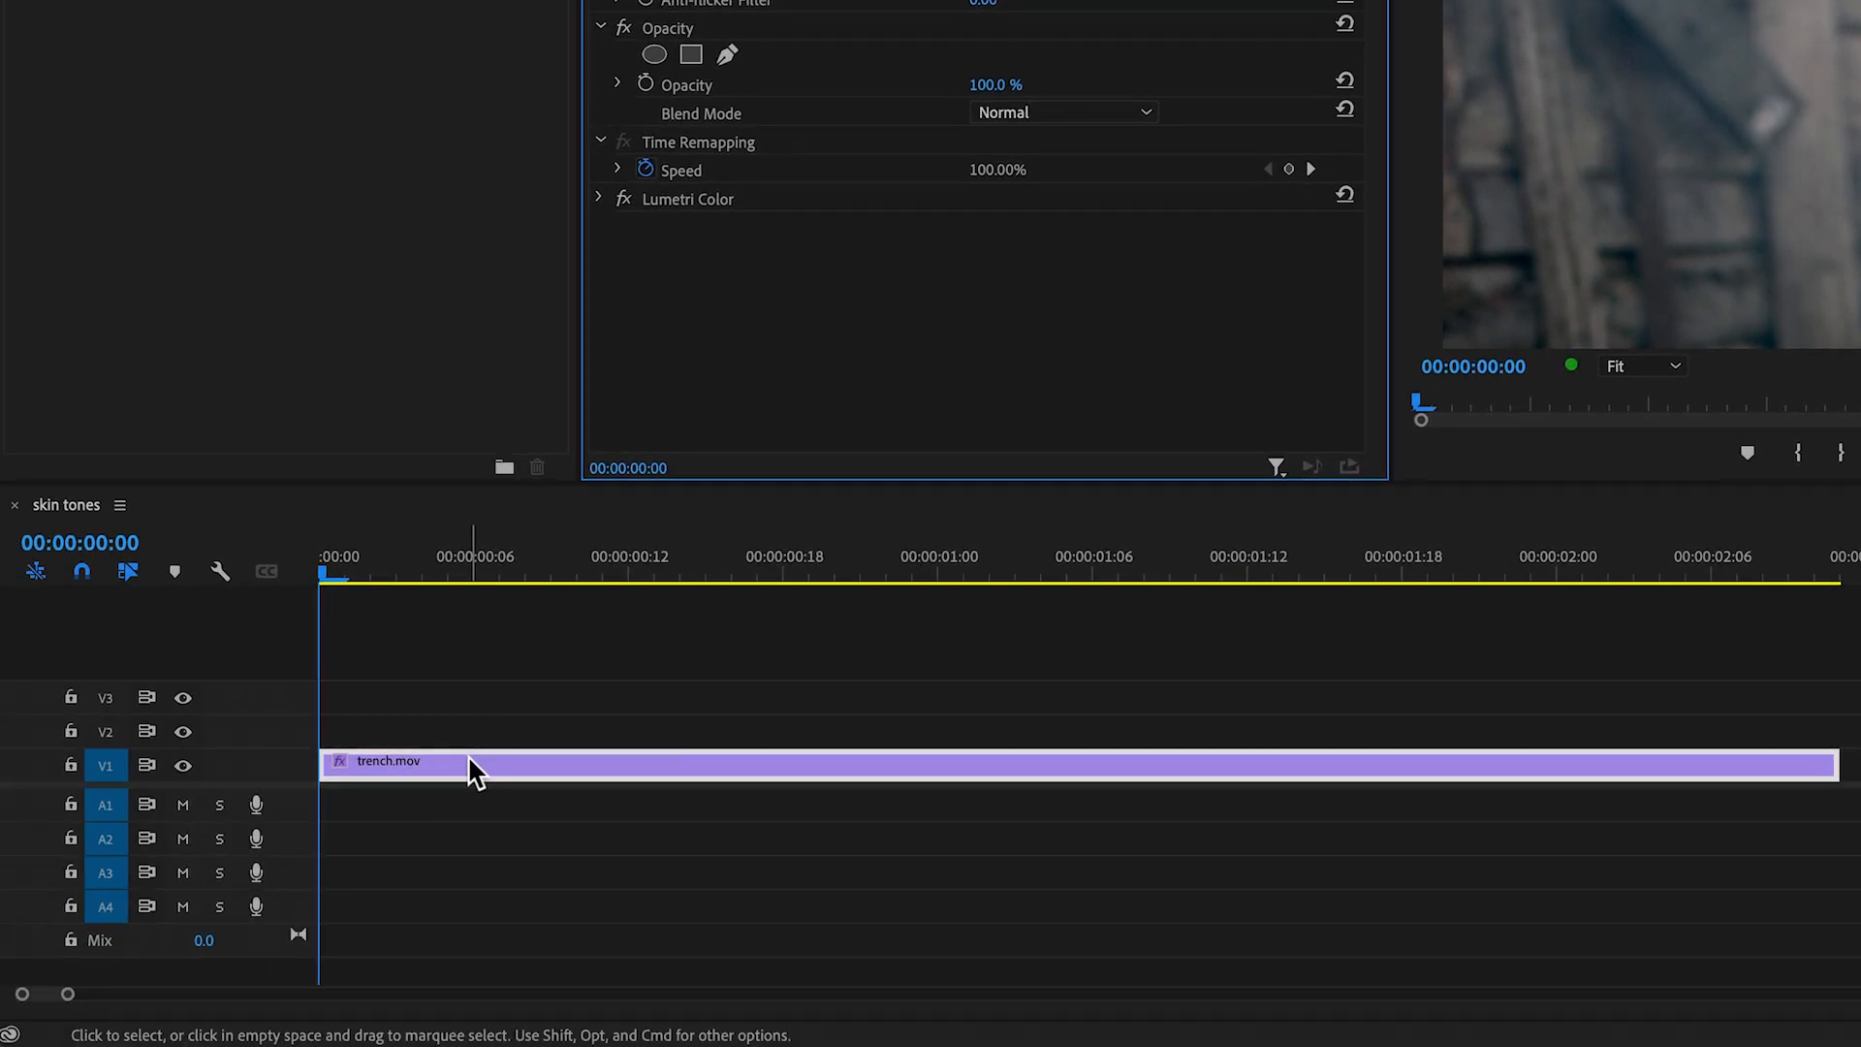
Step: Duplicate the trench.mov clip from V1 onto V2 and disable the V1 clip
{"action": "left_click_drag", "start_coordinate": [474, 769], "coordinate": [467, 742]}
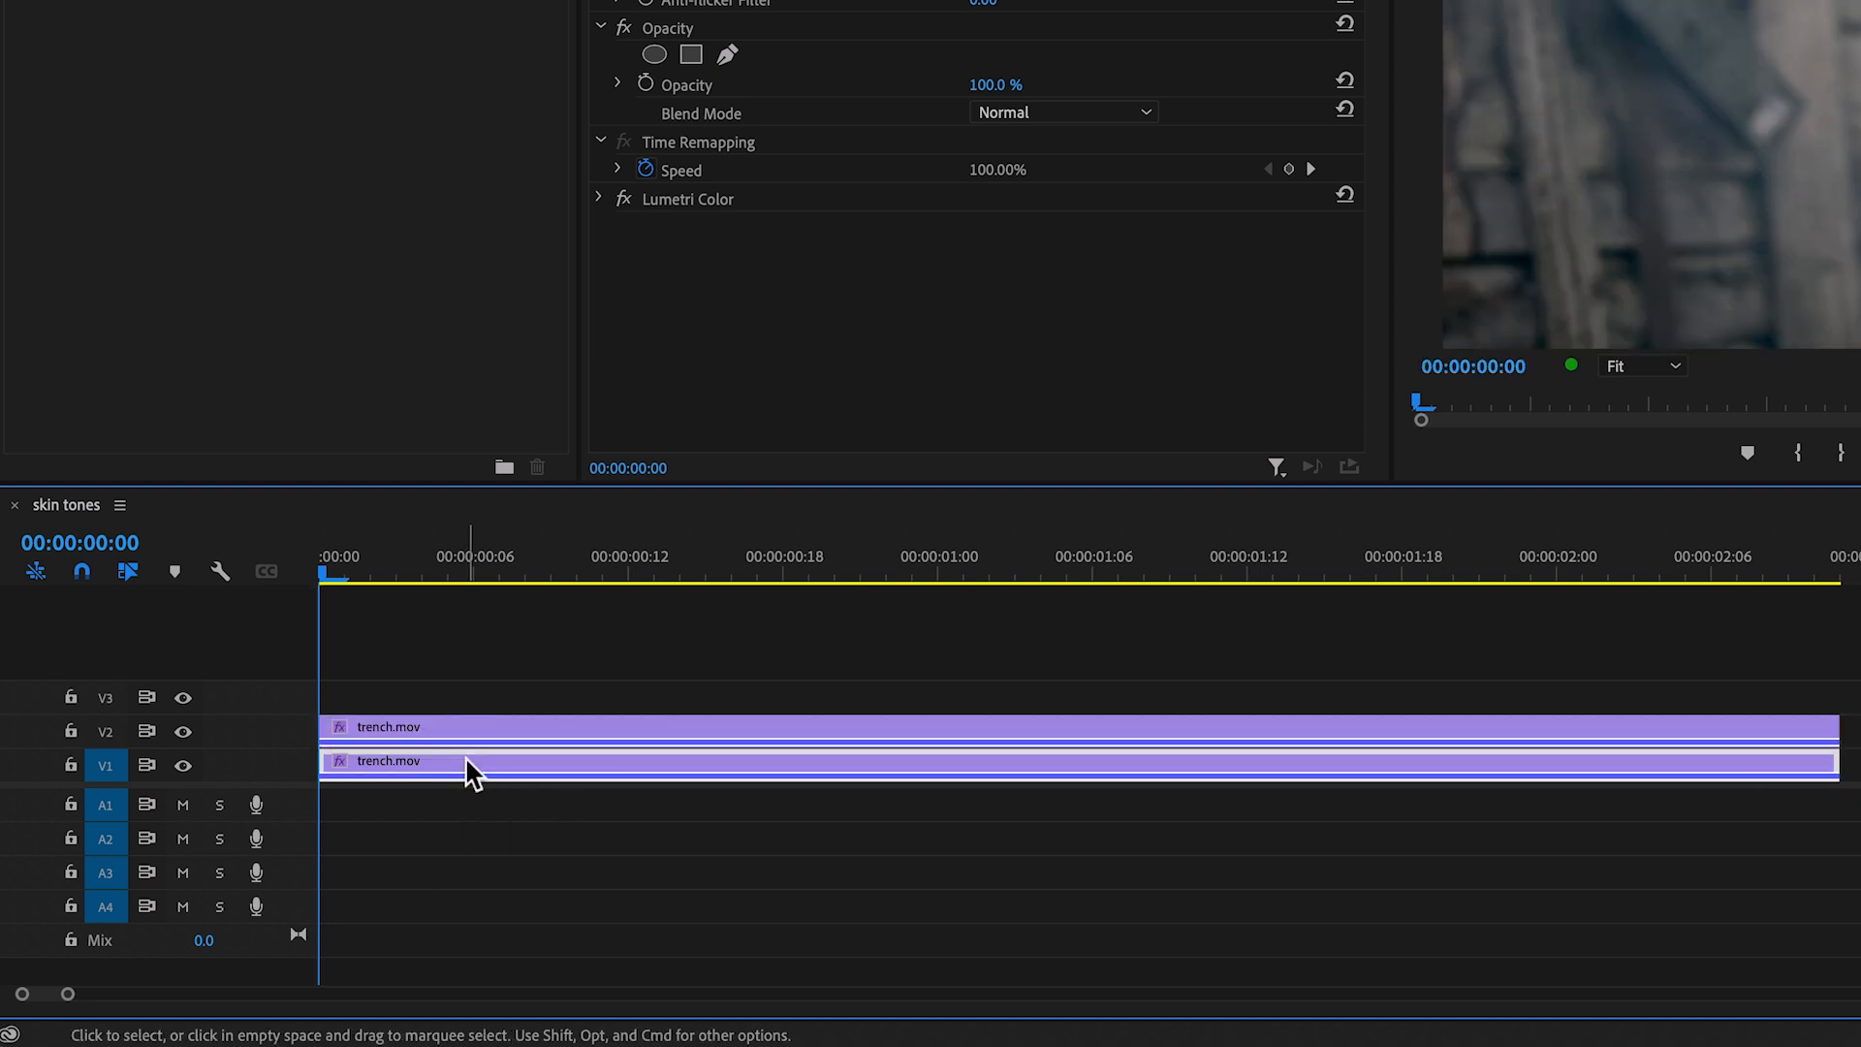
{"action": "key", "text": "shift+super+e"}
Step: Apply the Ultra Key effect to the V2 clip and sample the soldier's cheek as the key color
{"action": "left_click", "coordinate": [456, 739]}
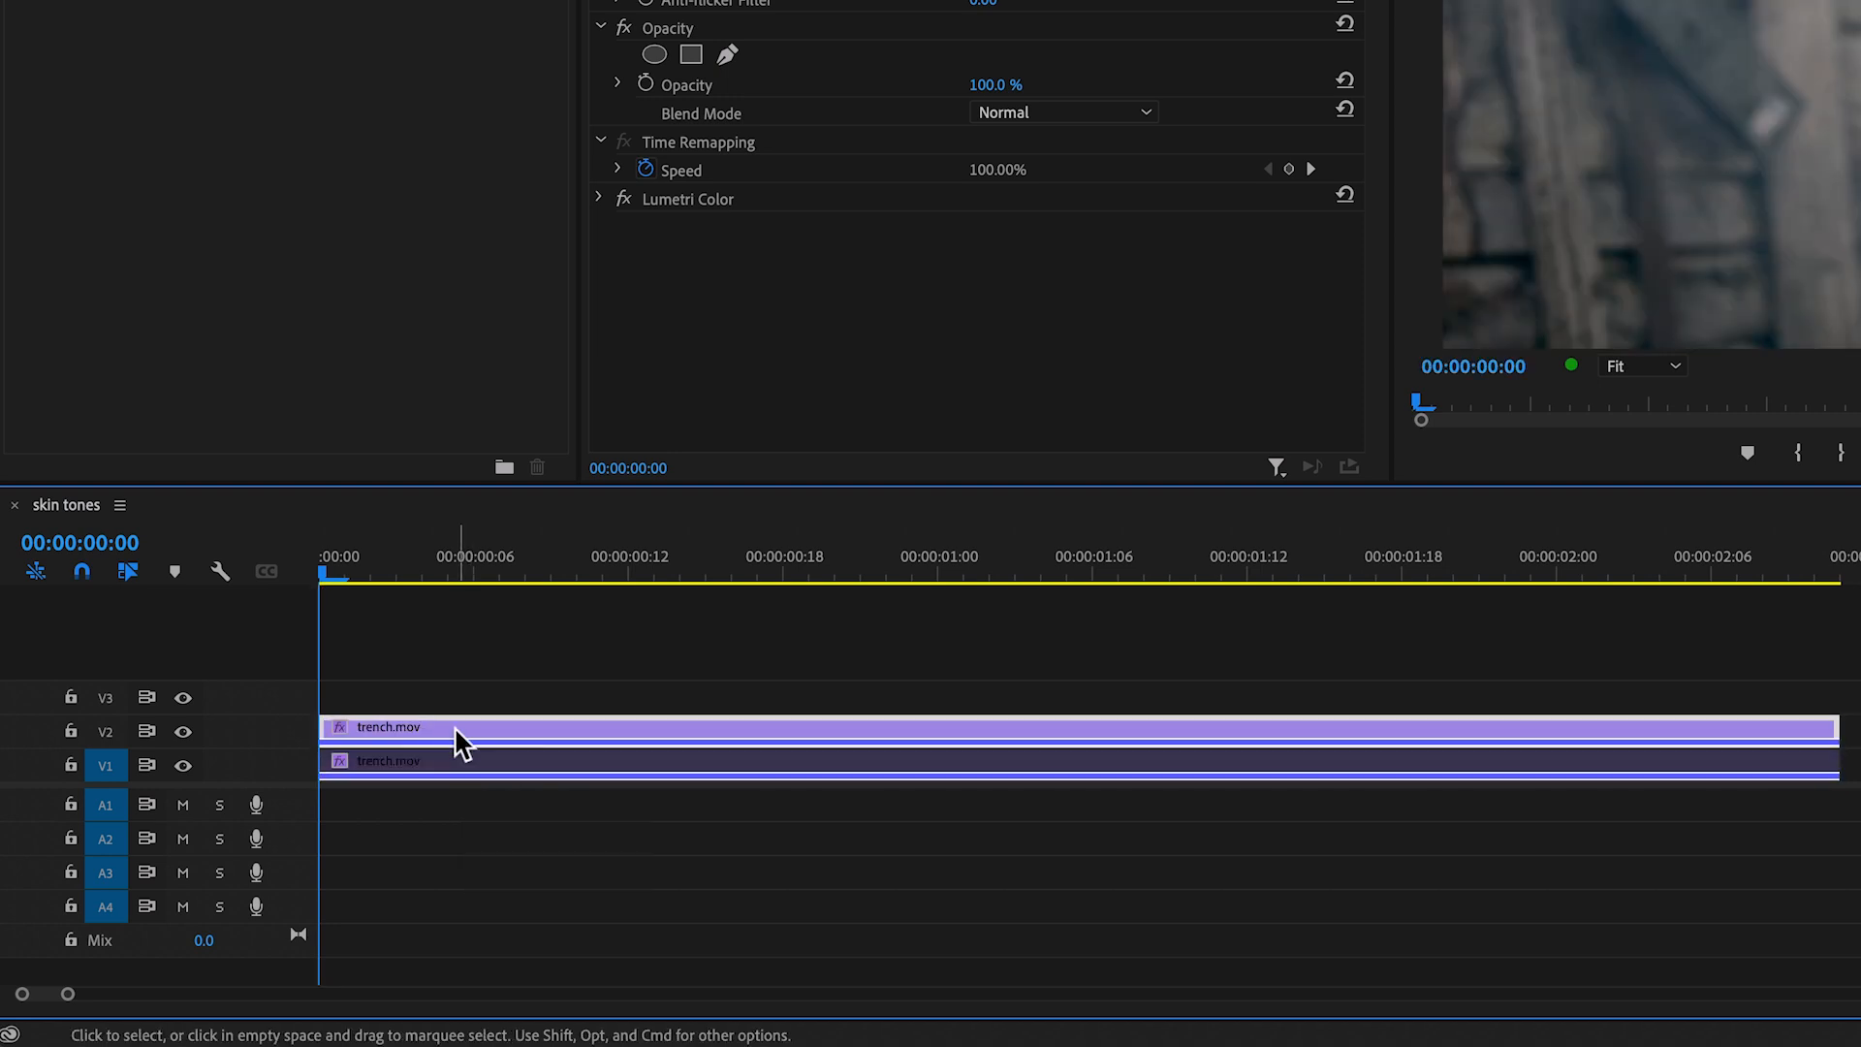
{"action": "type", "text": "ultra"}
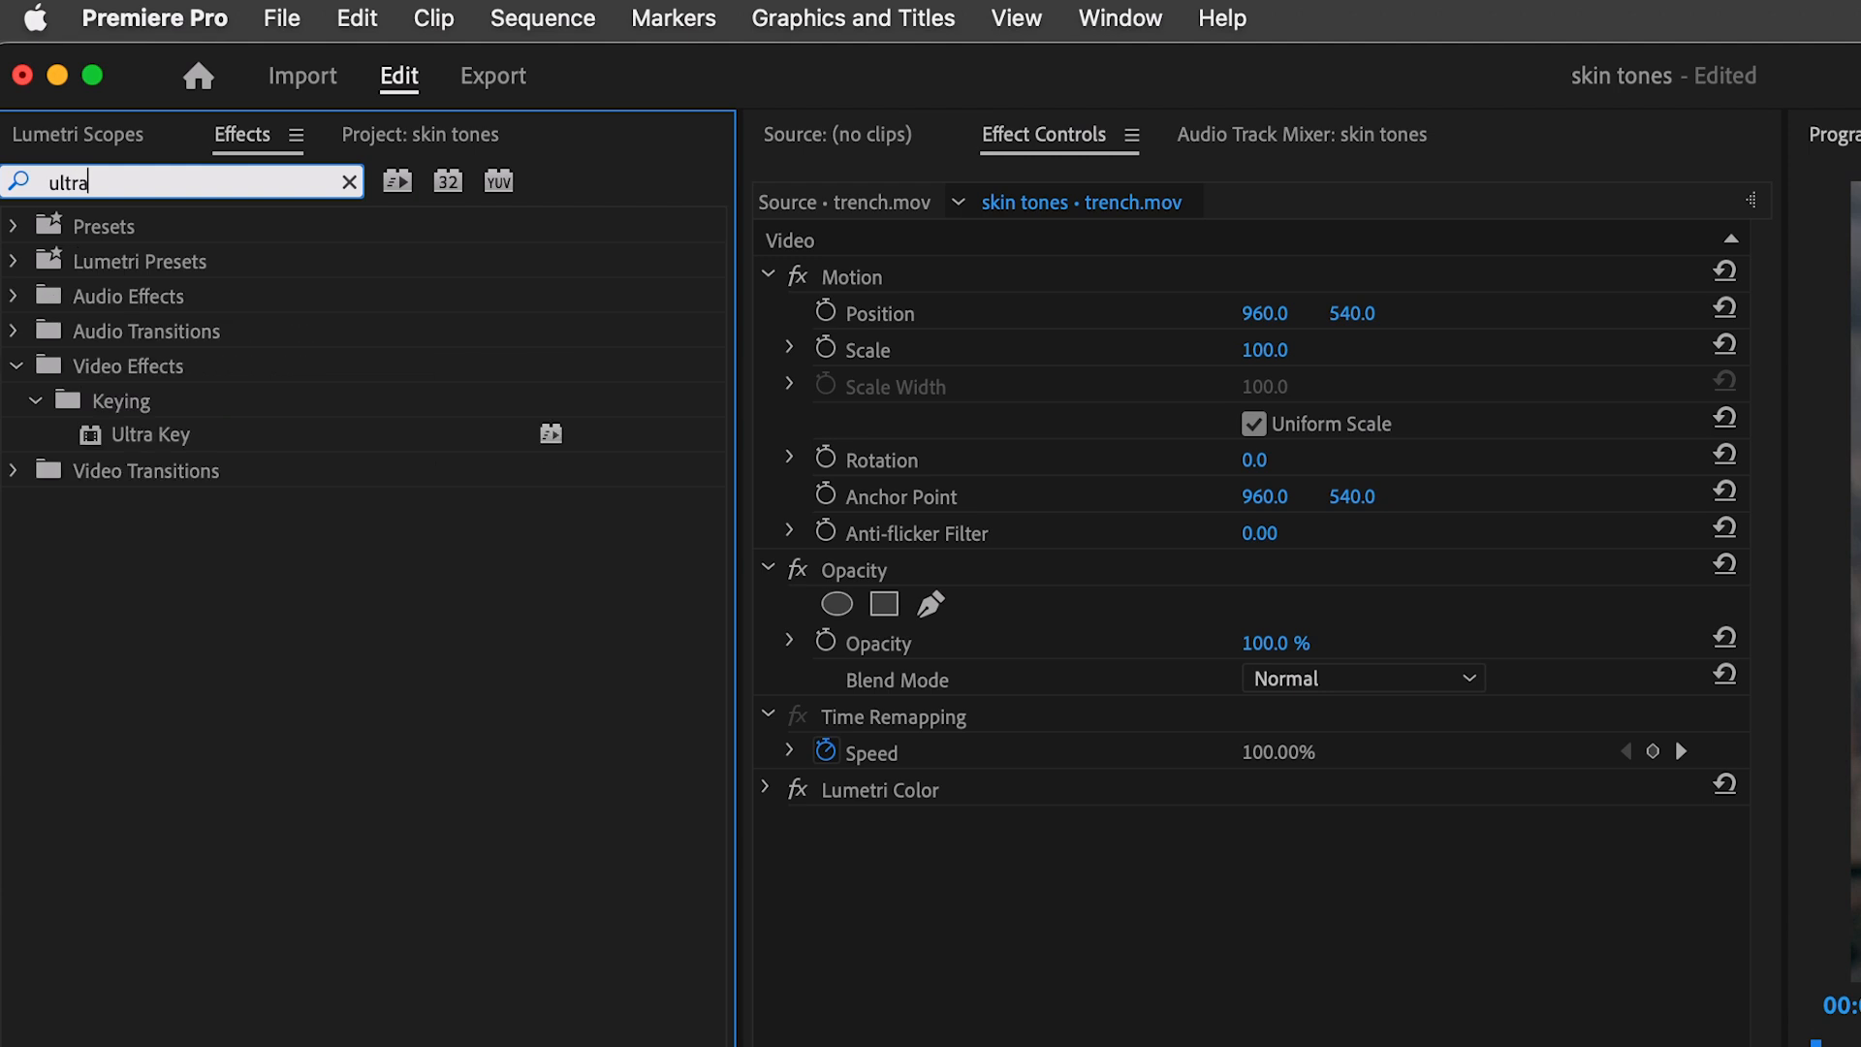
{"action": "left_click_drag", "start_coordinate": [82, 431], "coordinate": [974, 901]}
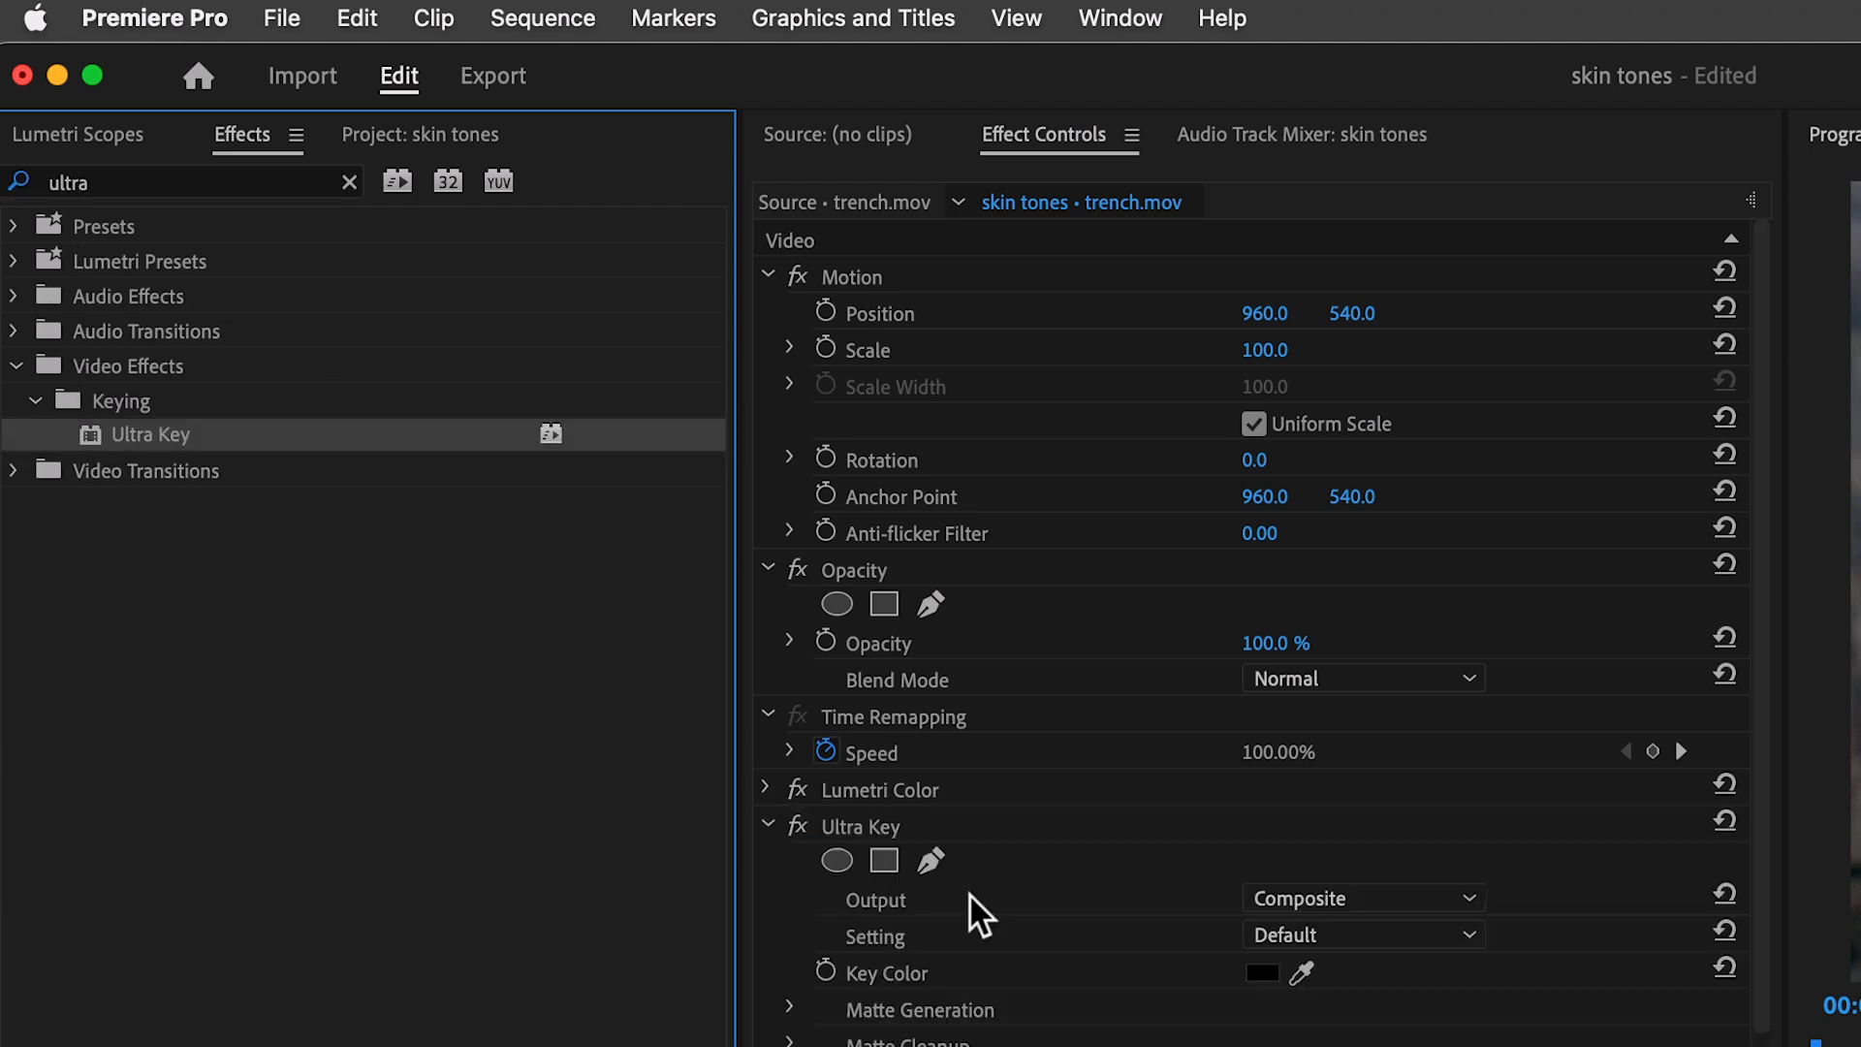
{"action": "scroll", "coordinate": [370, 715], "scroll_direction": "down", "scroll_amount": 3}
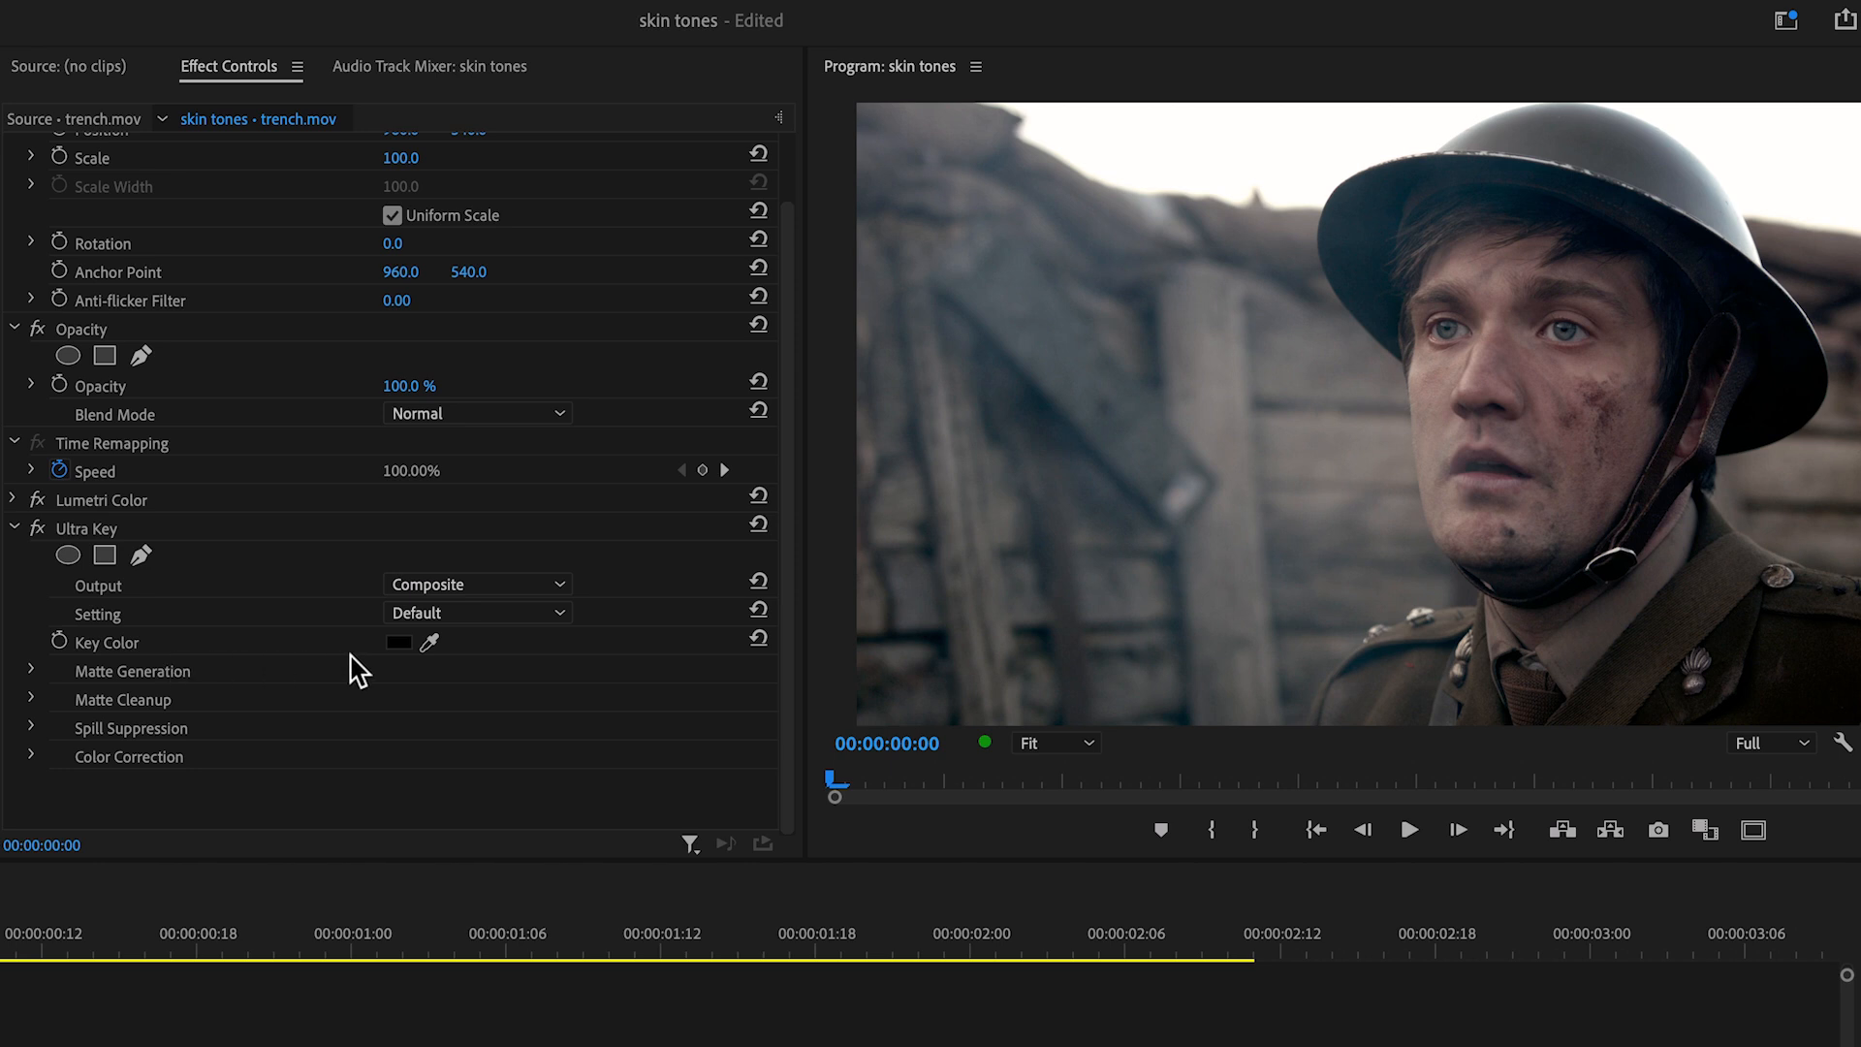
{"action": "left_click", "coordinate": [431, 641]}
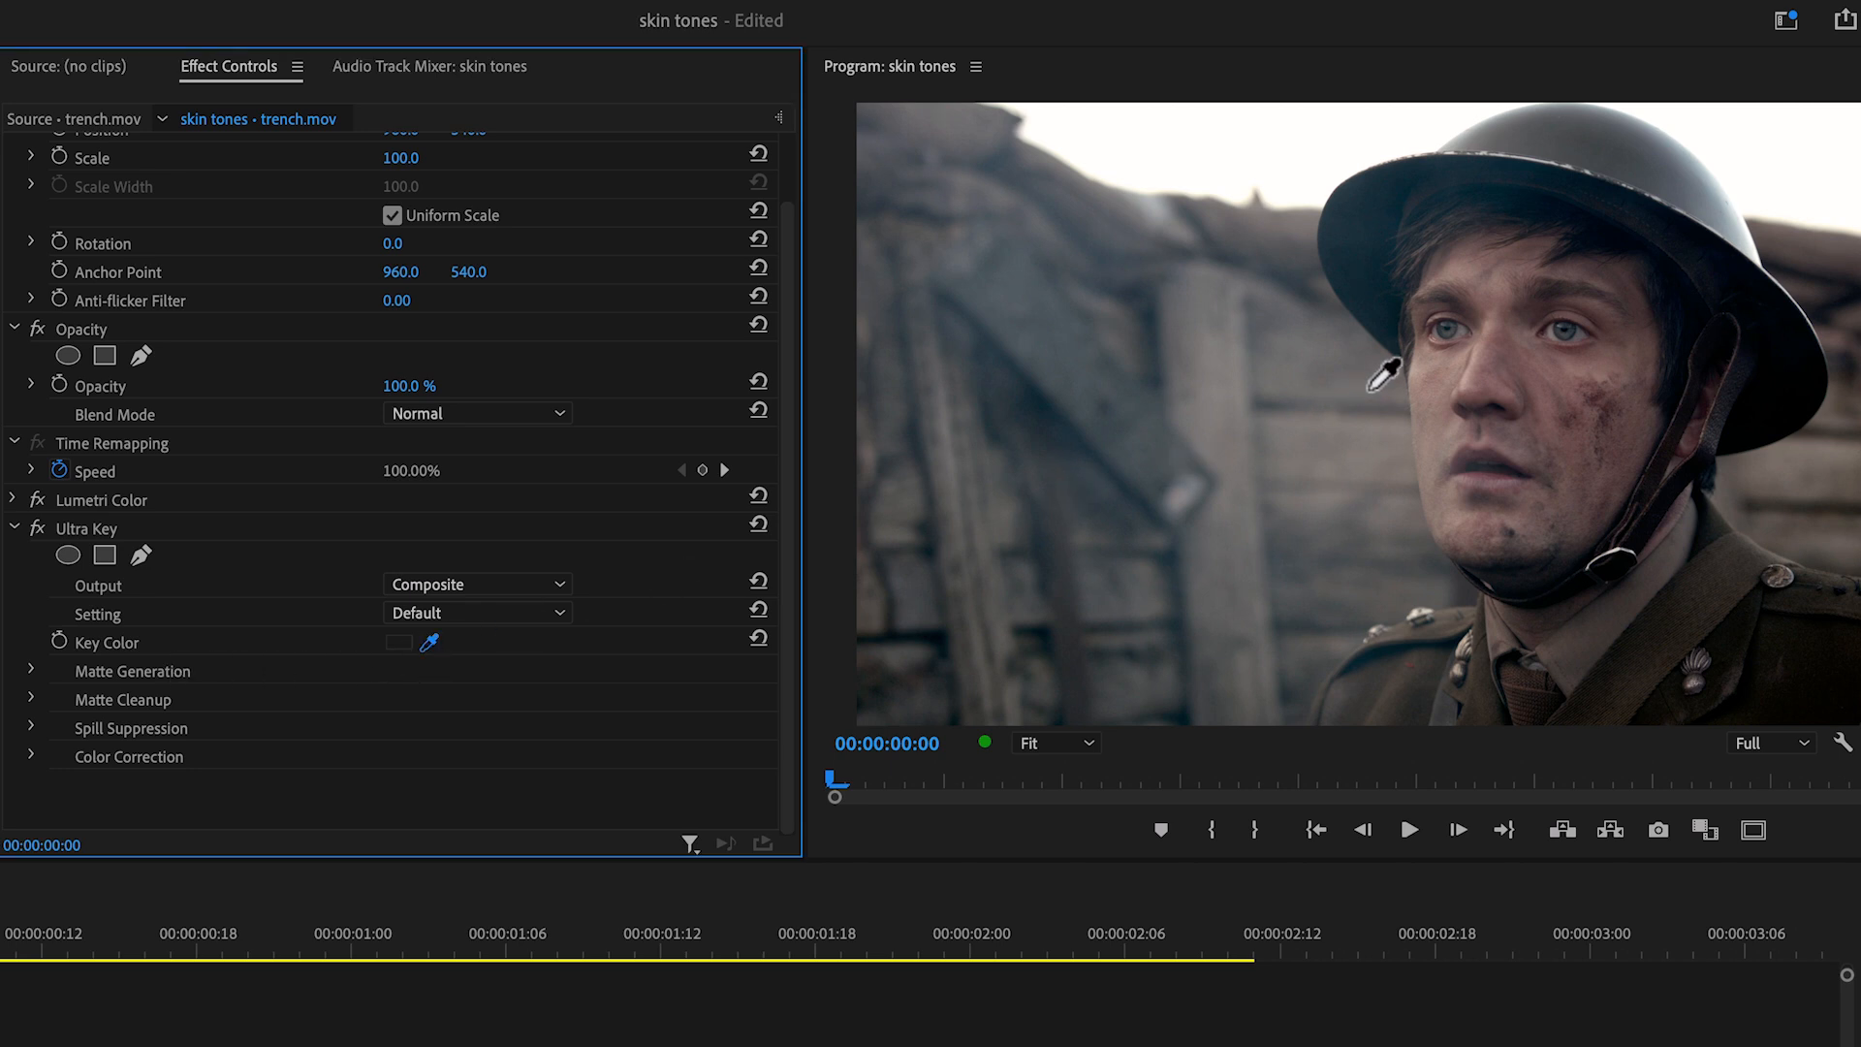
{"action": "left_click", "coordinate": [1436, 392]}
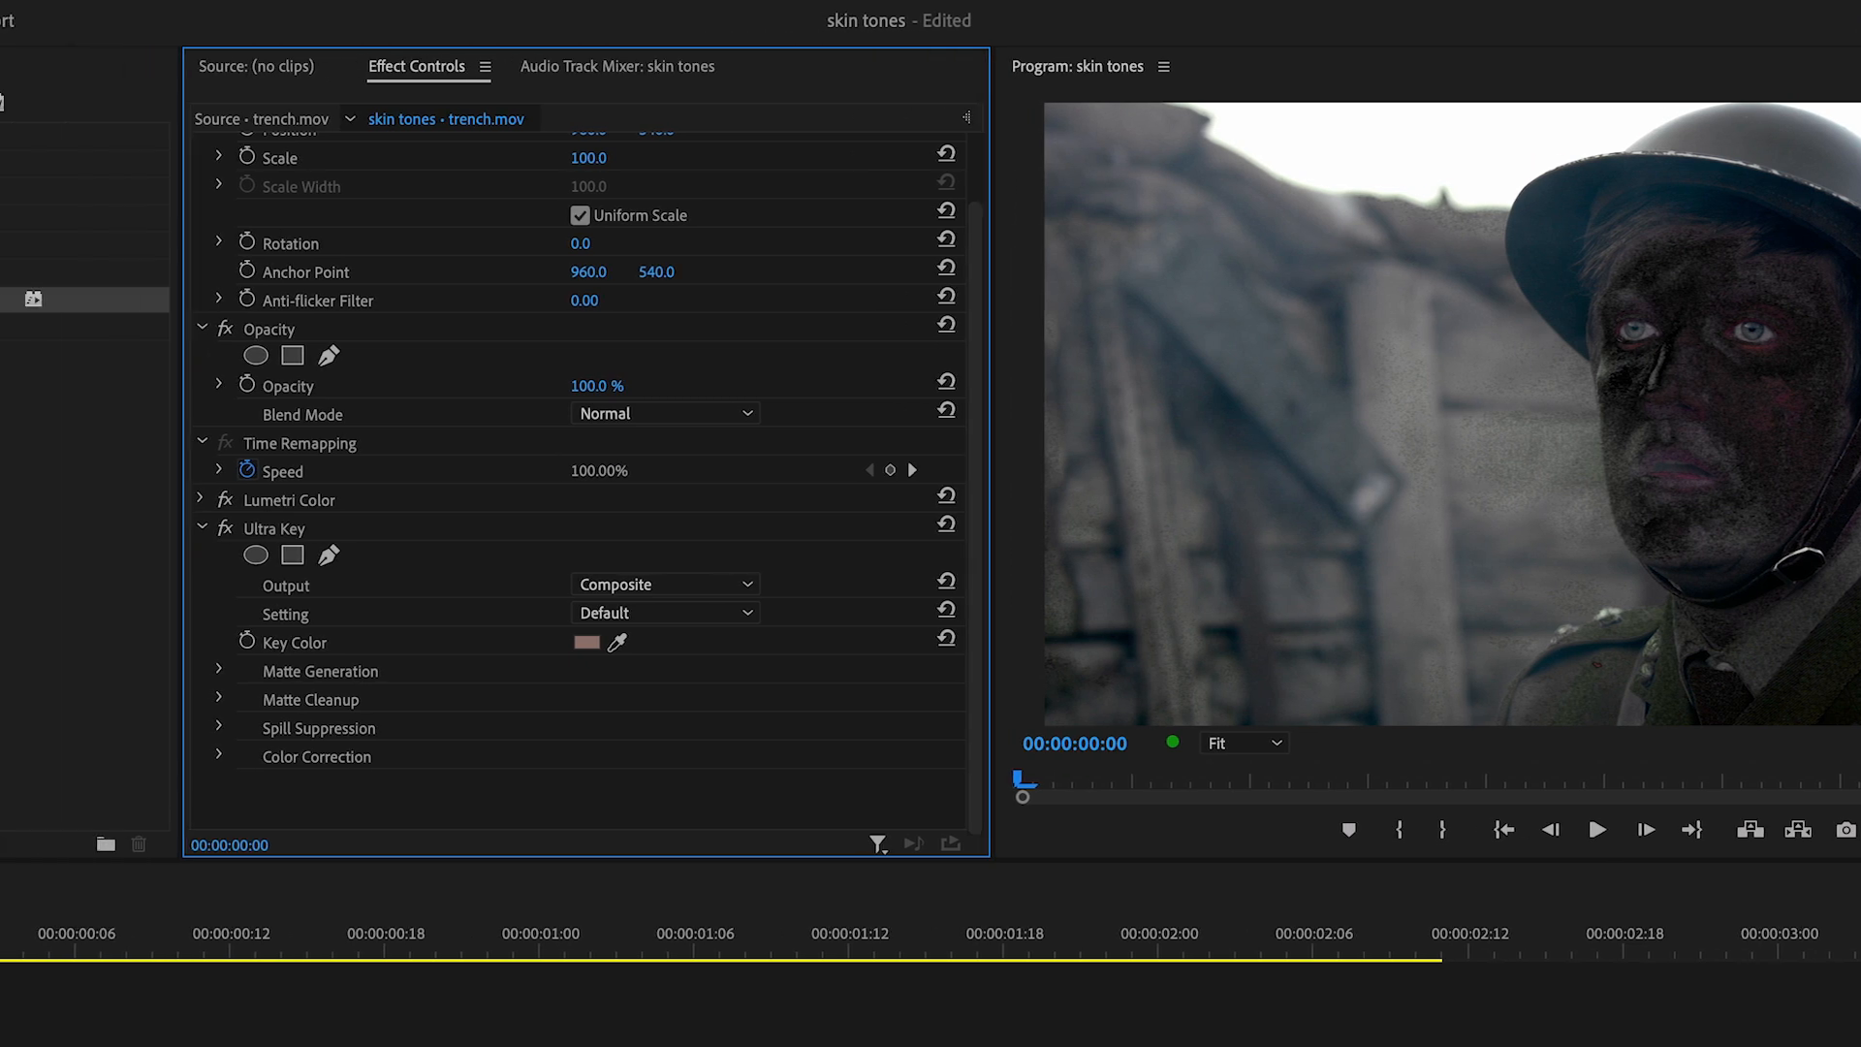
Step: Apply the Alpha Adjust effect to the V2 clip and turn on Invert Alpha
{"action": "left_click", "coordinate": [88, 102]}
{"action": "type", "text": "alpha"}
{"action": "left_click_drag", "start_coordinate": [83, 304], "coordinate": [776, 803]}
{"action": "left_click", "coordinate": [391, 727]}
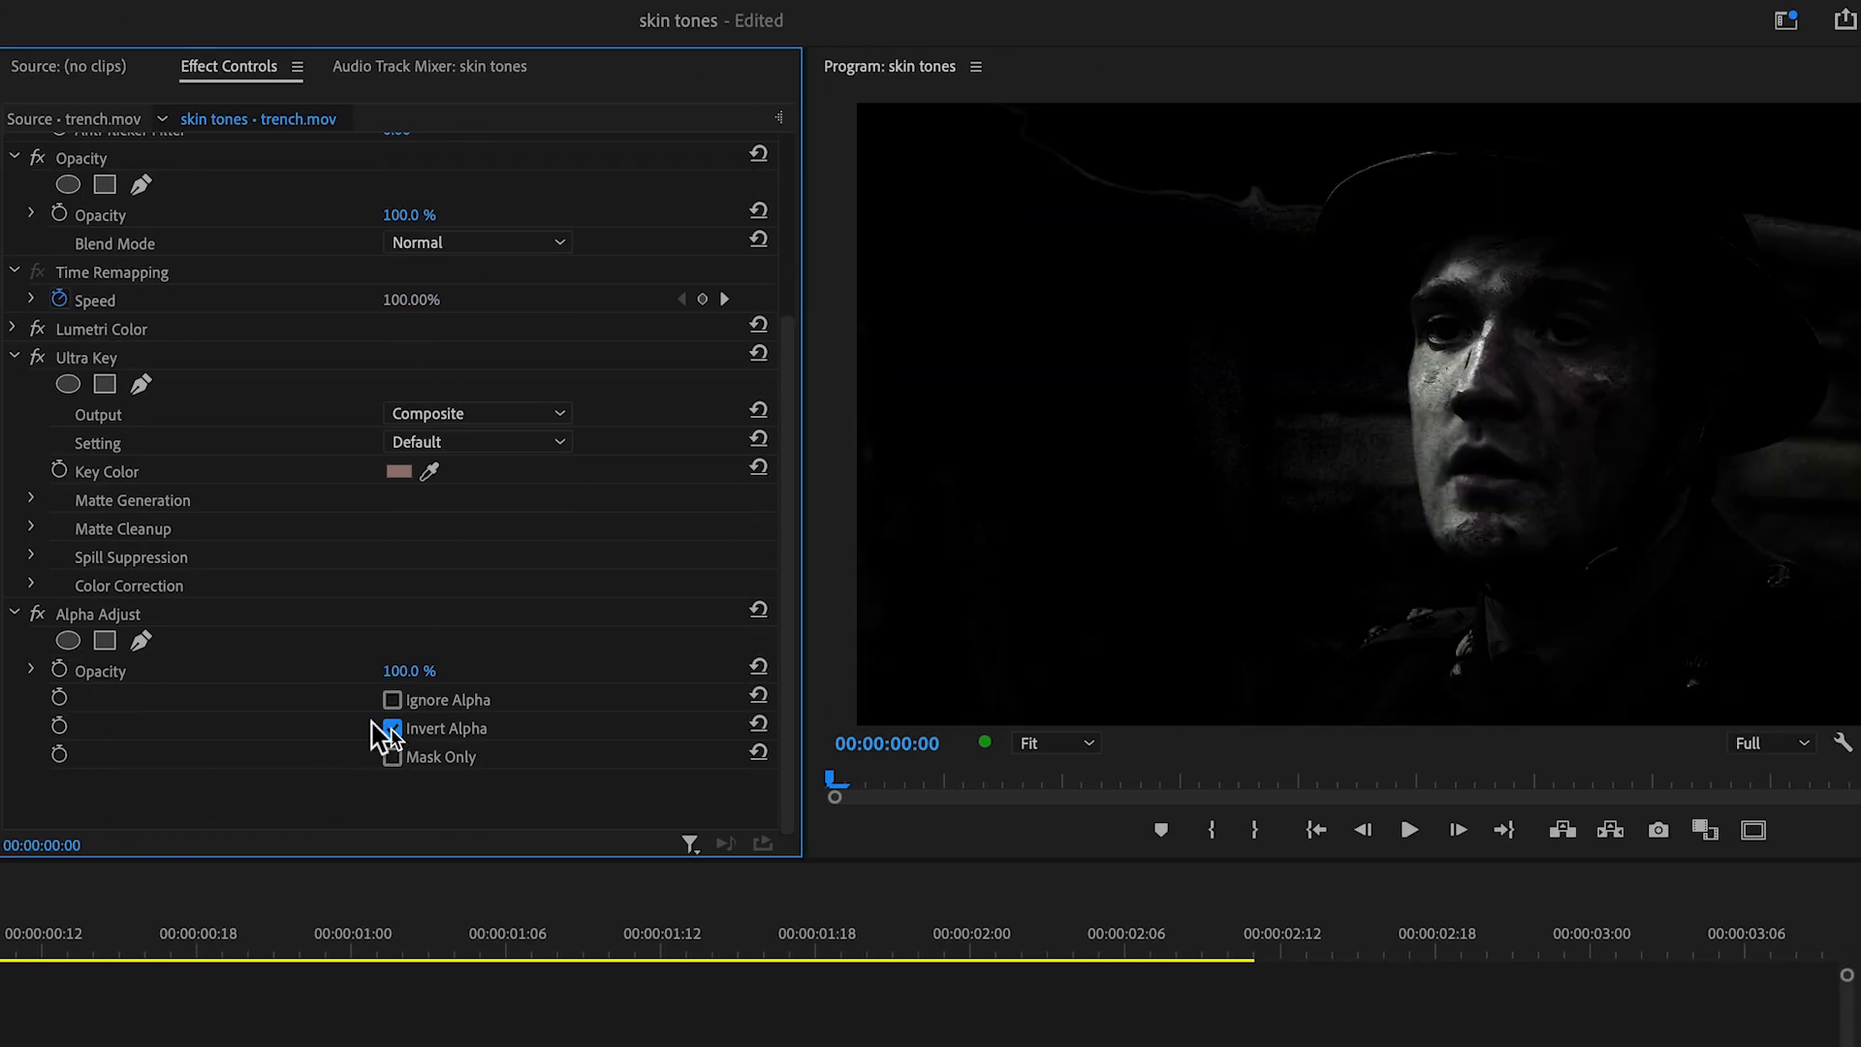
Step: Set Ultra Key's Spill Suppression values Desaturate, Range, Spill and Luma all to 0 on the V2 clip
{"action": "left_click", "coordinate": [31, 557]}
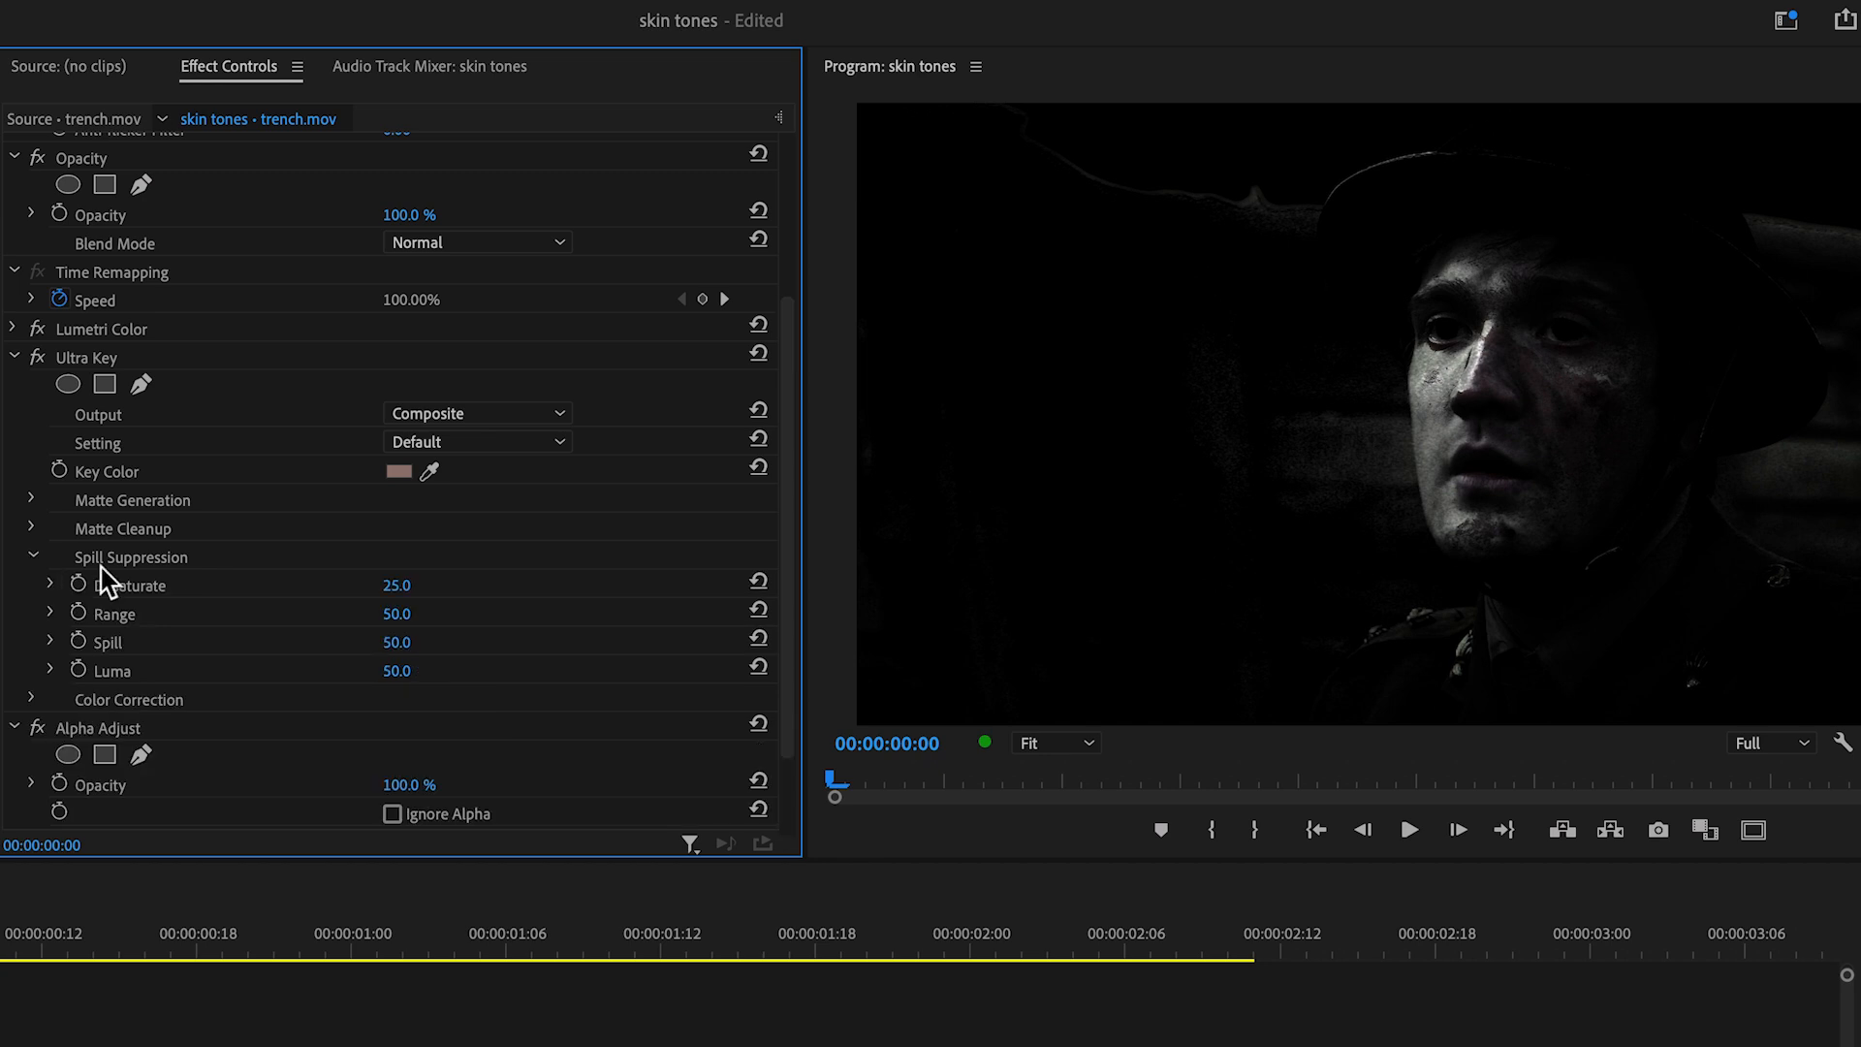
{"action": "left_click", "coordinate": [405, 585]}
{"action": "type", "text": "0"}
{"action": "key", "text": "Return"}
{"action": "left_click", "coordinate": [403, 614]}
{"action": "type", "text": "0"}
{"action": "key", "text": "Return"}
{"action": "left_click", "coordinate": [410, 641]}
{"action": "type", "text": "0"}
{"action": "key", "text": "Return"}
{"action": "left_click", "coordinate": [406, 670]}
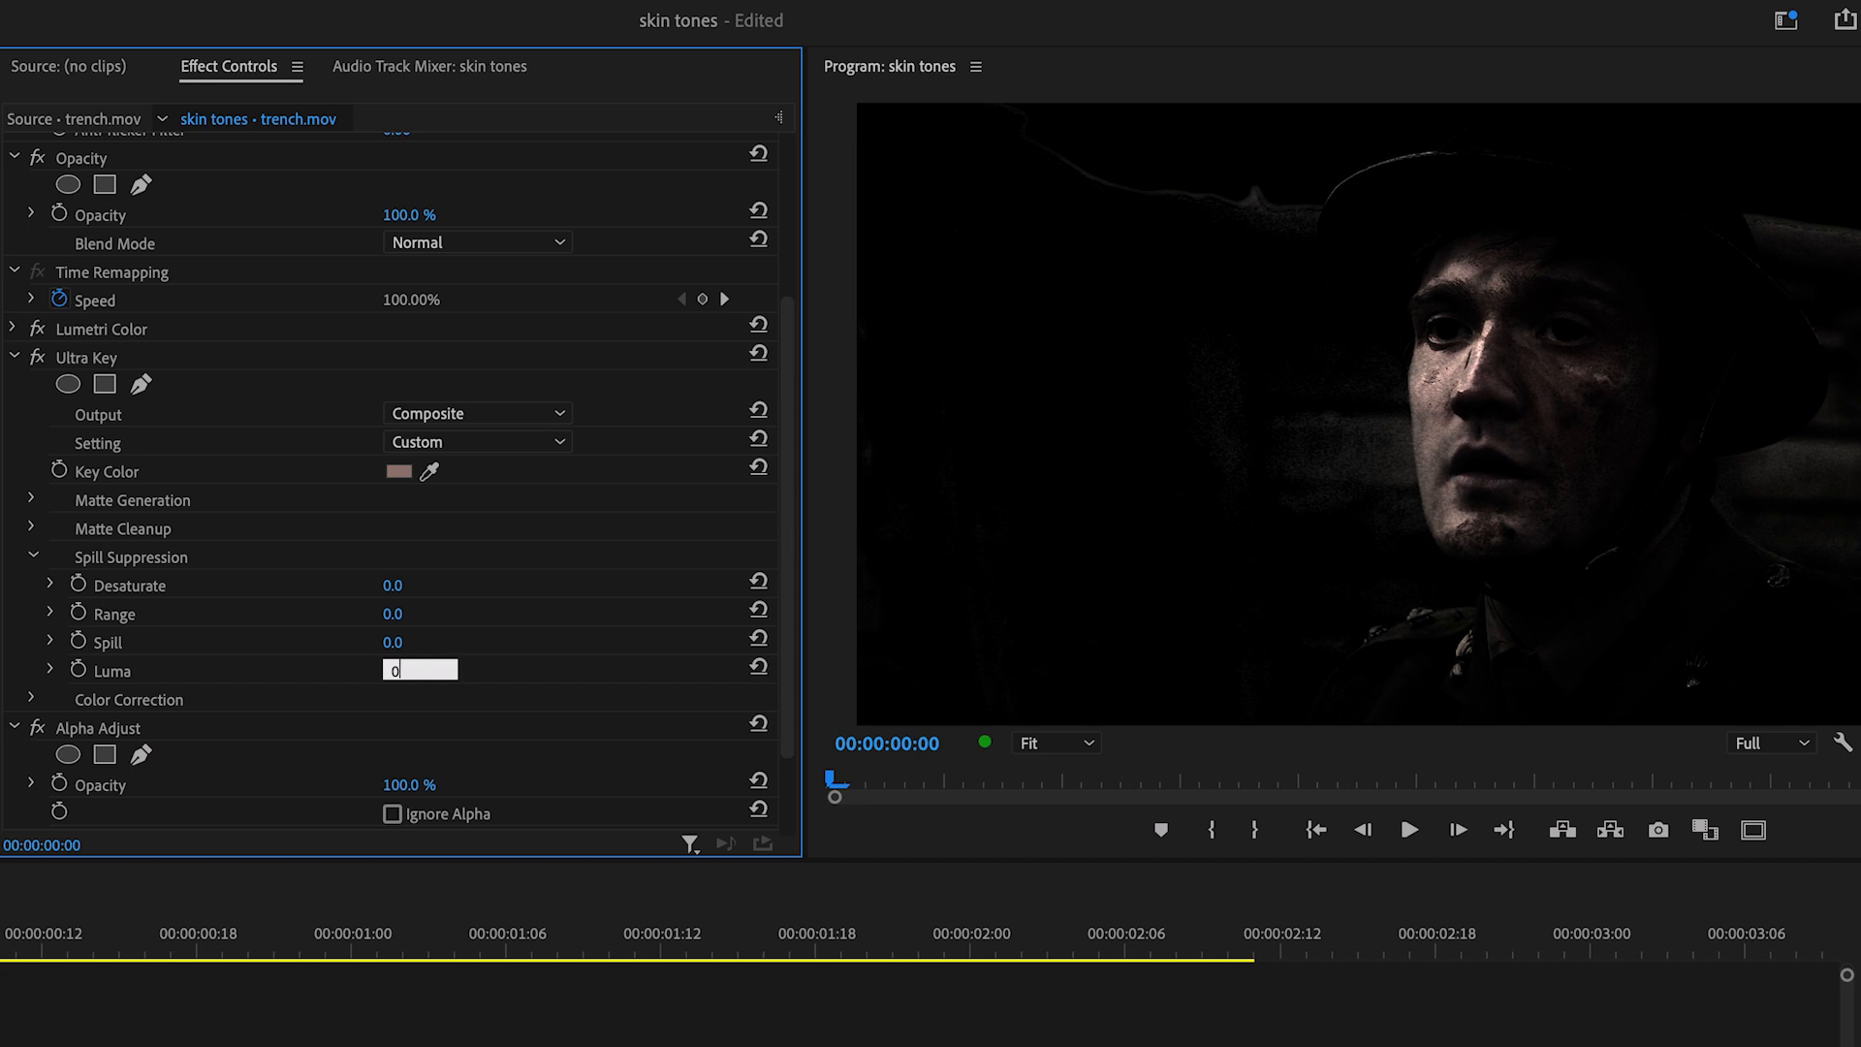
{"action": "type", "text": "0"}
{"action": "key", "text": "Return"}
Step: Set Ultra Key's Matte Generation values to Transparency 22 and Highlight 51
{"action": "left_click", "coordinate": [32, 499]}
{"action": "left_click", "coordinate": [419, 527]}
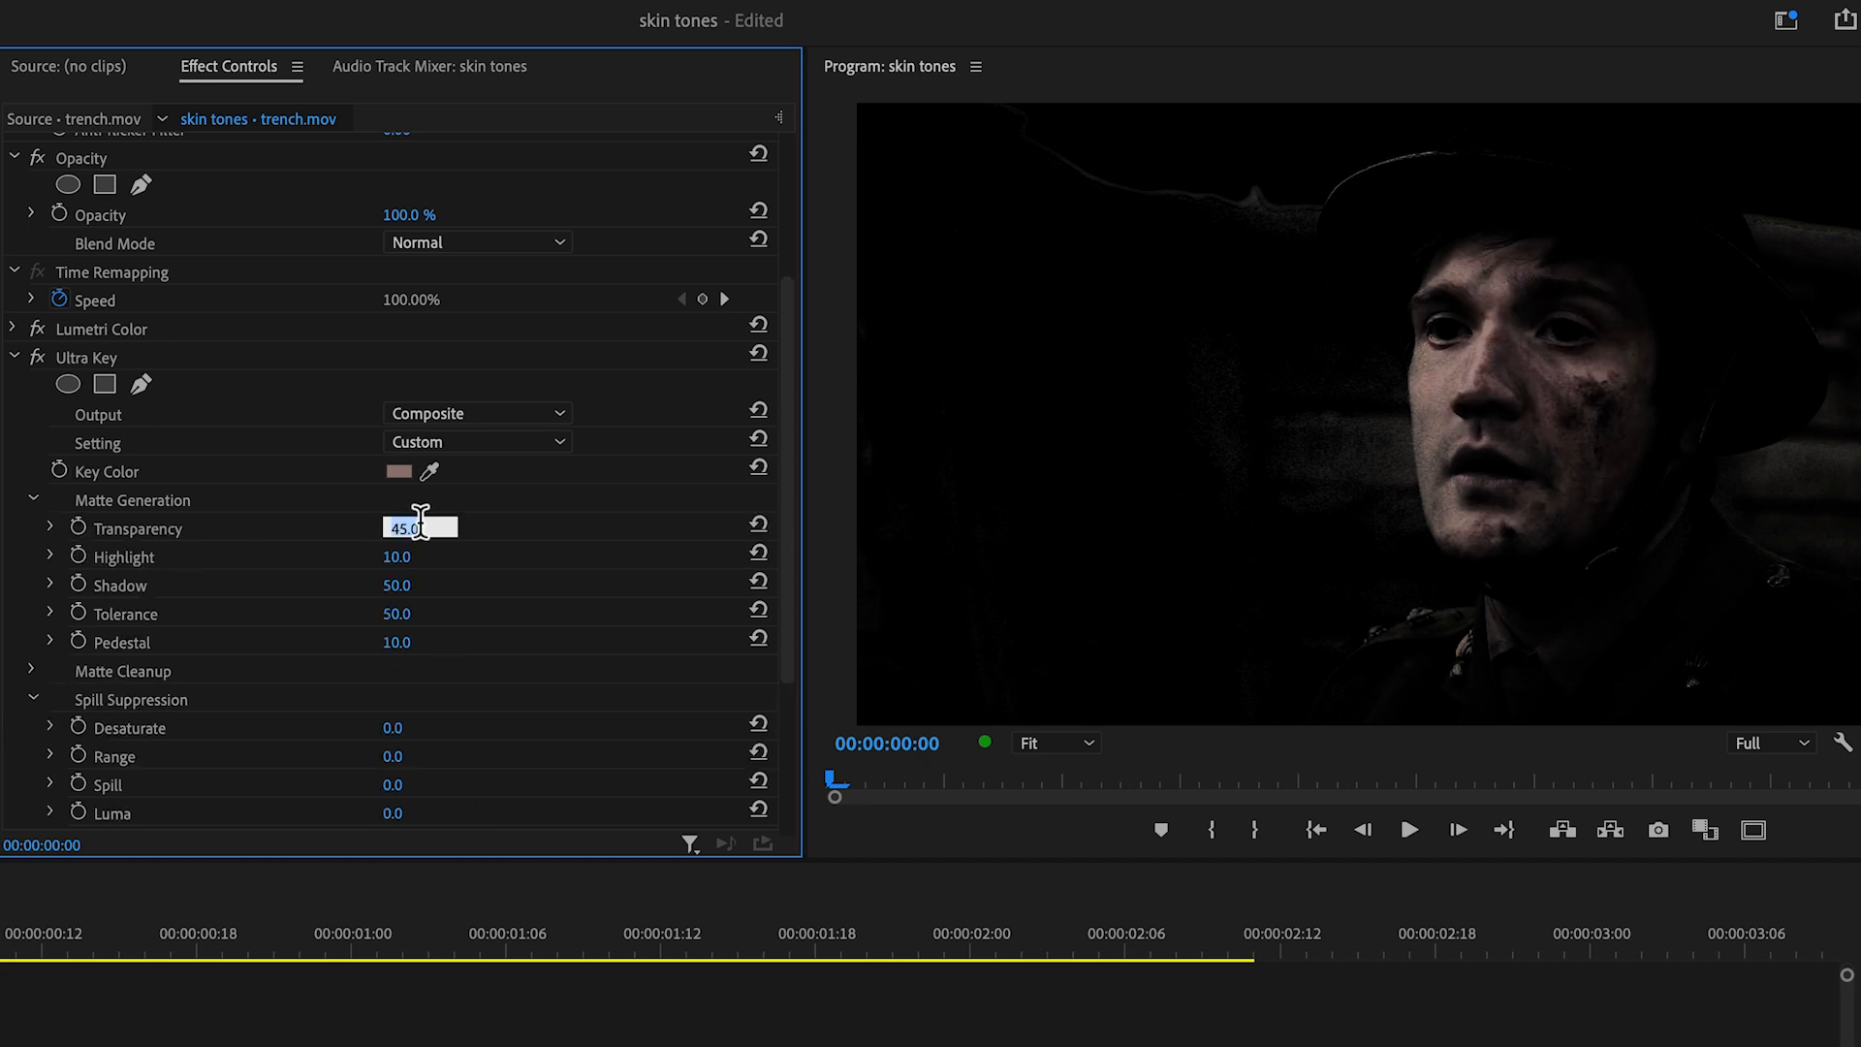
{"action": "type", "text": "22"}
{"action": "key", "text": "Return"}
{"action": "left_click", "coordinate": [405, 558]}
{"action": "type", "text": "51"}
{"action": "key", "text": "Return"}
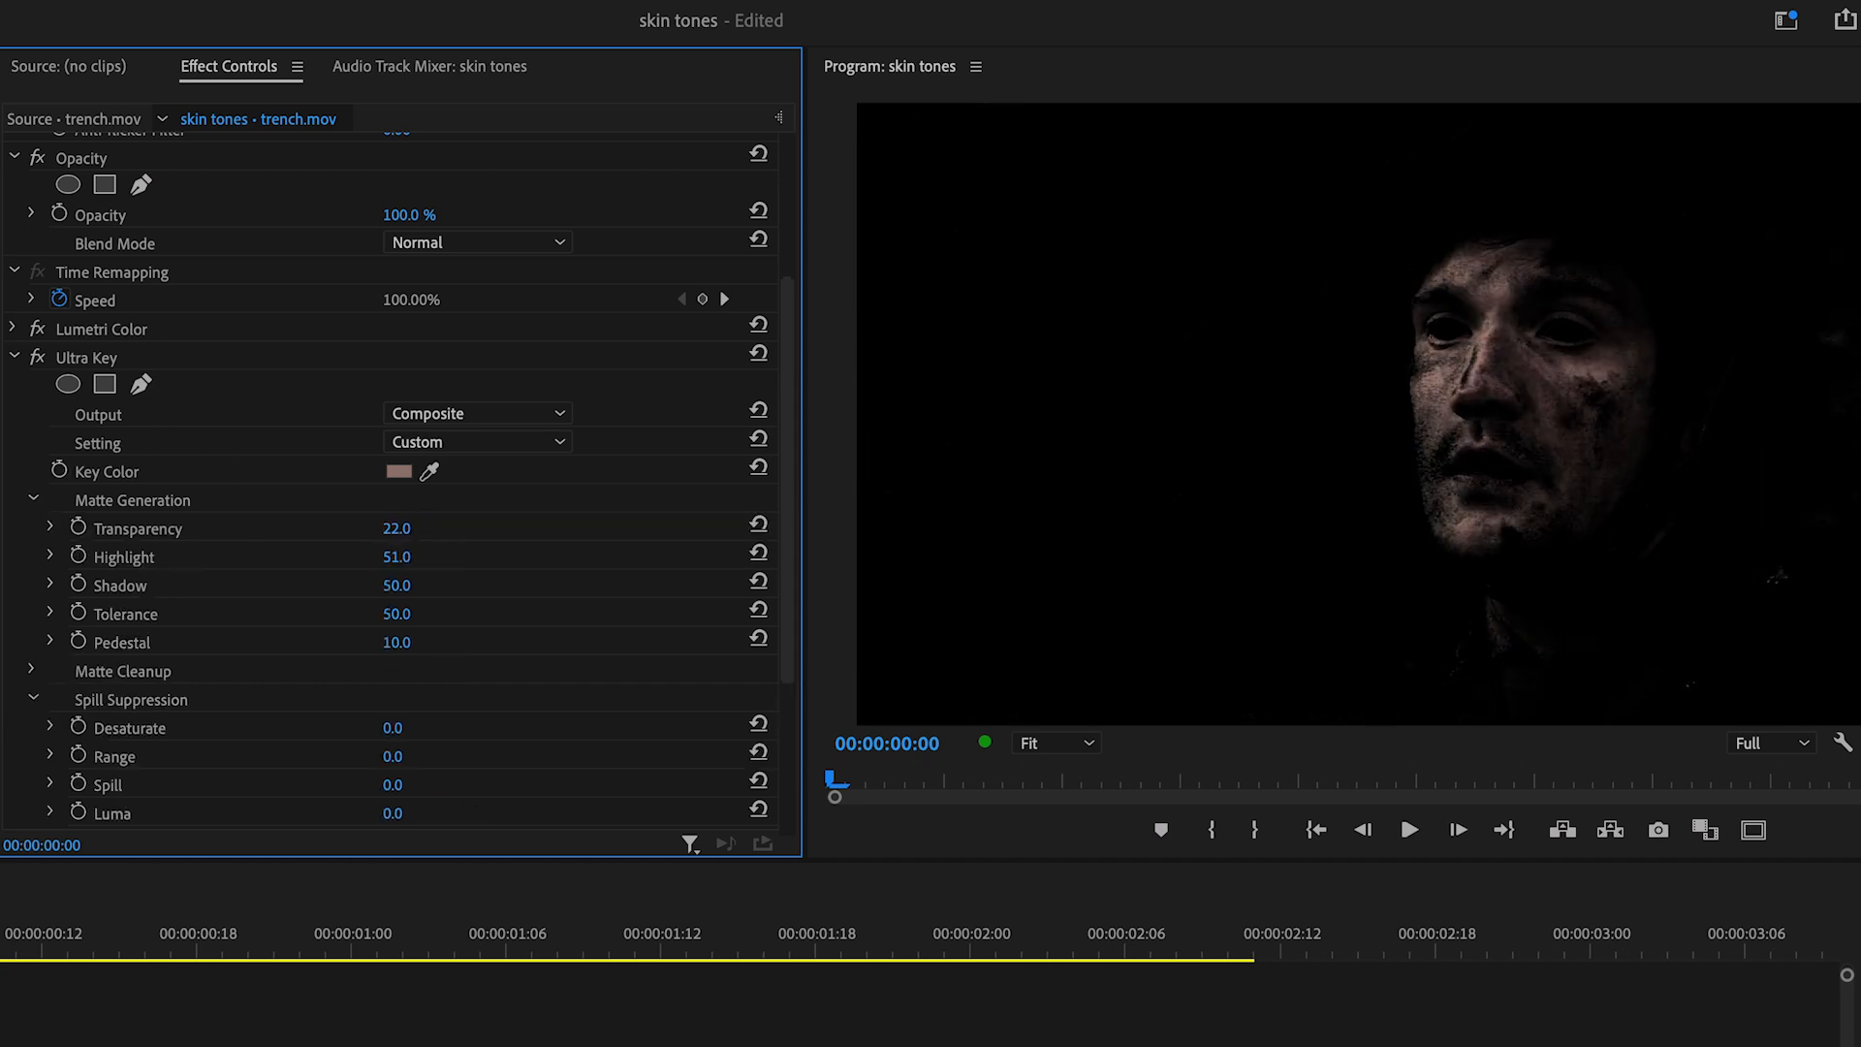
Step: Set the Matte Generation values to Shadow 47, Tolerance 46 and Pedestal 100
{"action": "left_click", "coordinate": [420, 584]}
{"action": "type", "text": "47"}
{"action": "key", "text": "Return"}
{"action": "left_click", "coordinate": [419, 611]}
{"action": "type", "text": "46"}
{"action": "key", "text": "Return"}
{"action": "left_click", "coordinate": [420, 640]}
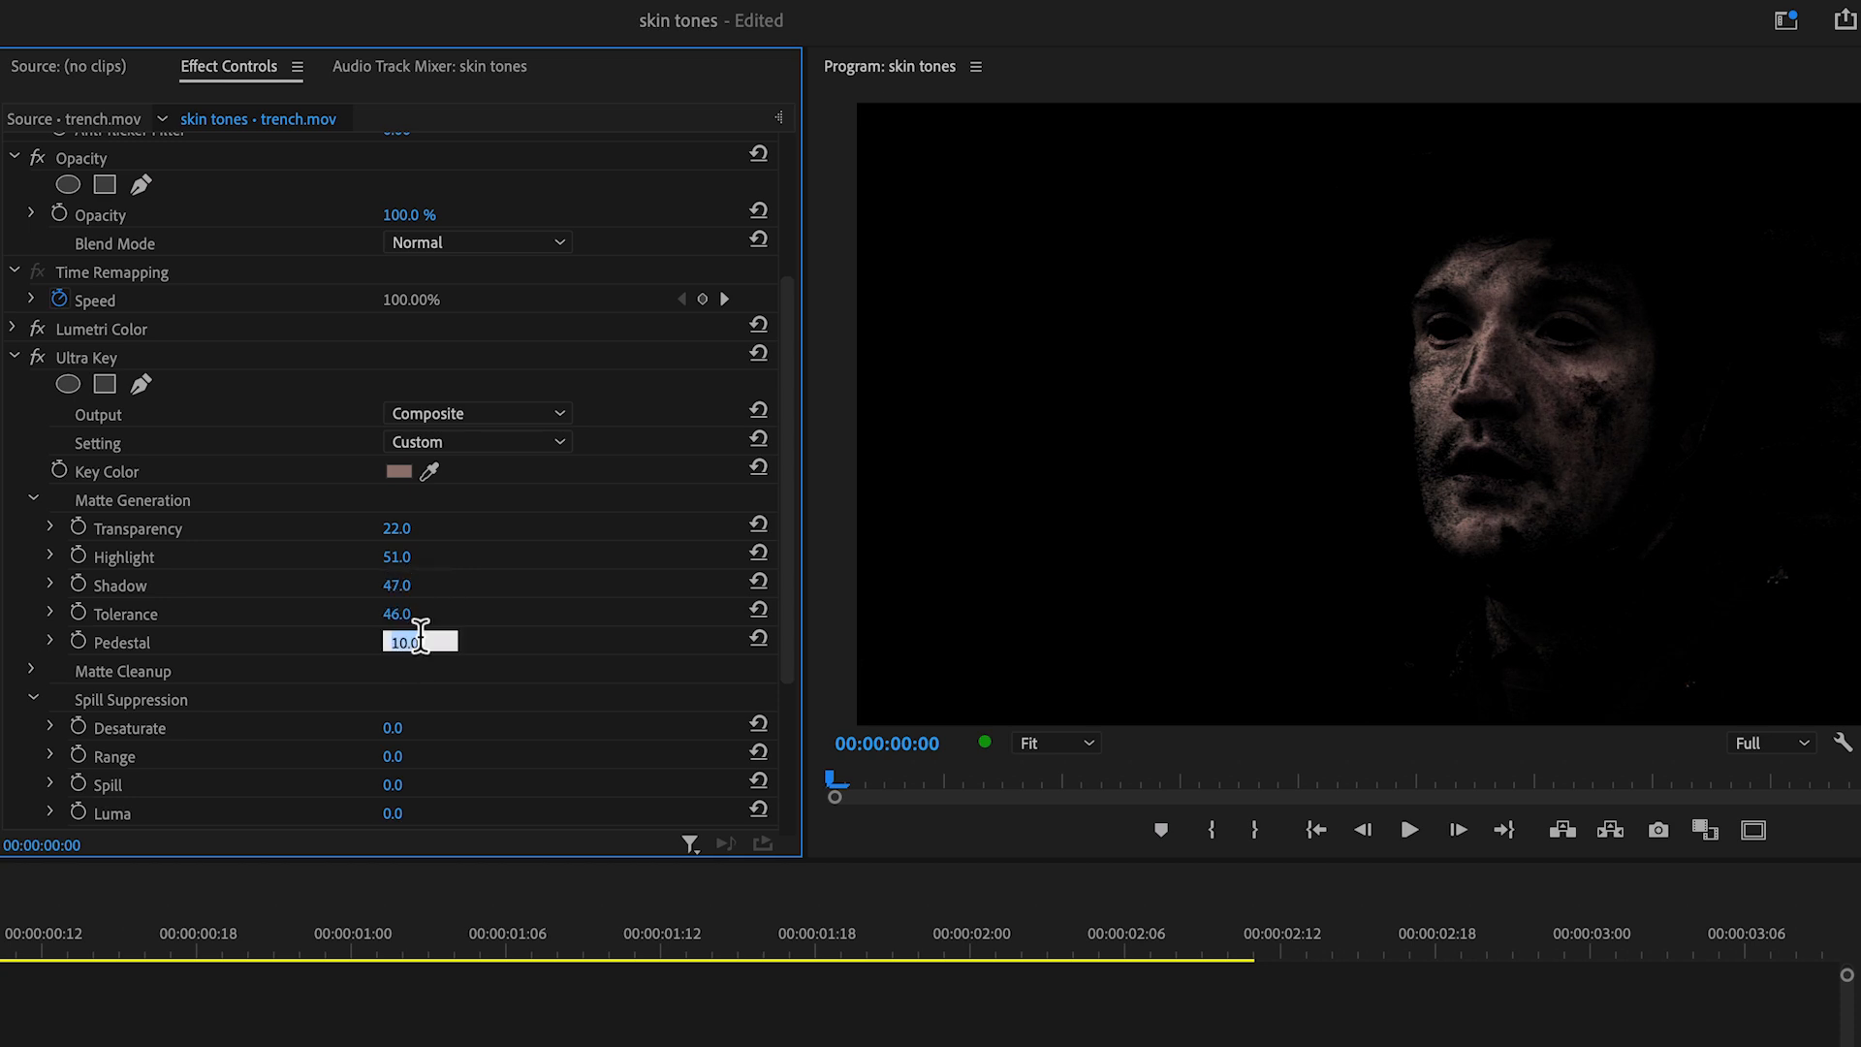
{"action": "key", "text": "Return"}
Step: Set Ultra Key's Matte Cleanup Contrast to 100 and Mid Point to 22
{"action": "left_click", "coordinate": [32, 671]}
{"action": "scroll", "coordinate": [97, 659], "scroll_direction": "down", "scroll_amount": 3}
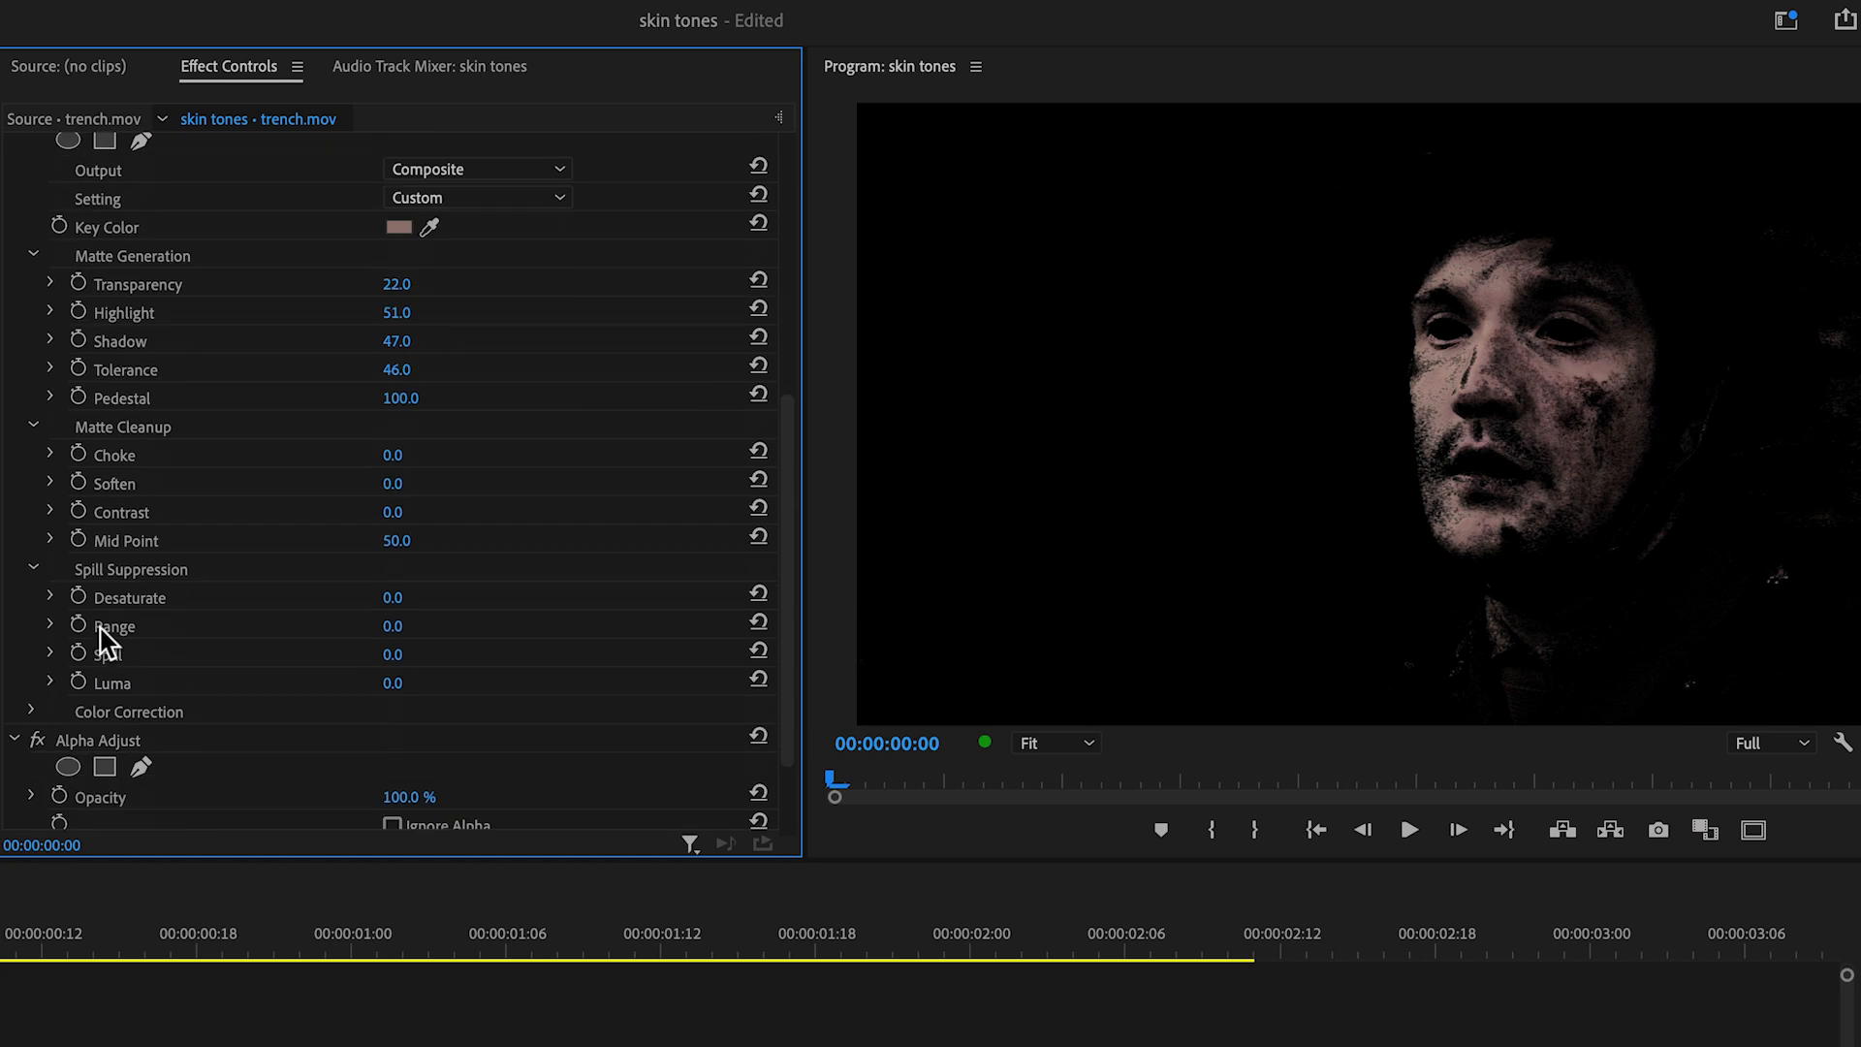
{"action": "left_click", "coordinate": [394, 512]}
{"action": "type", "text": "100"}
{"action": "key", "text": "Return"}
{"action": "left_click", "coordinate": [420, 540]}
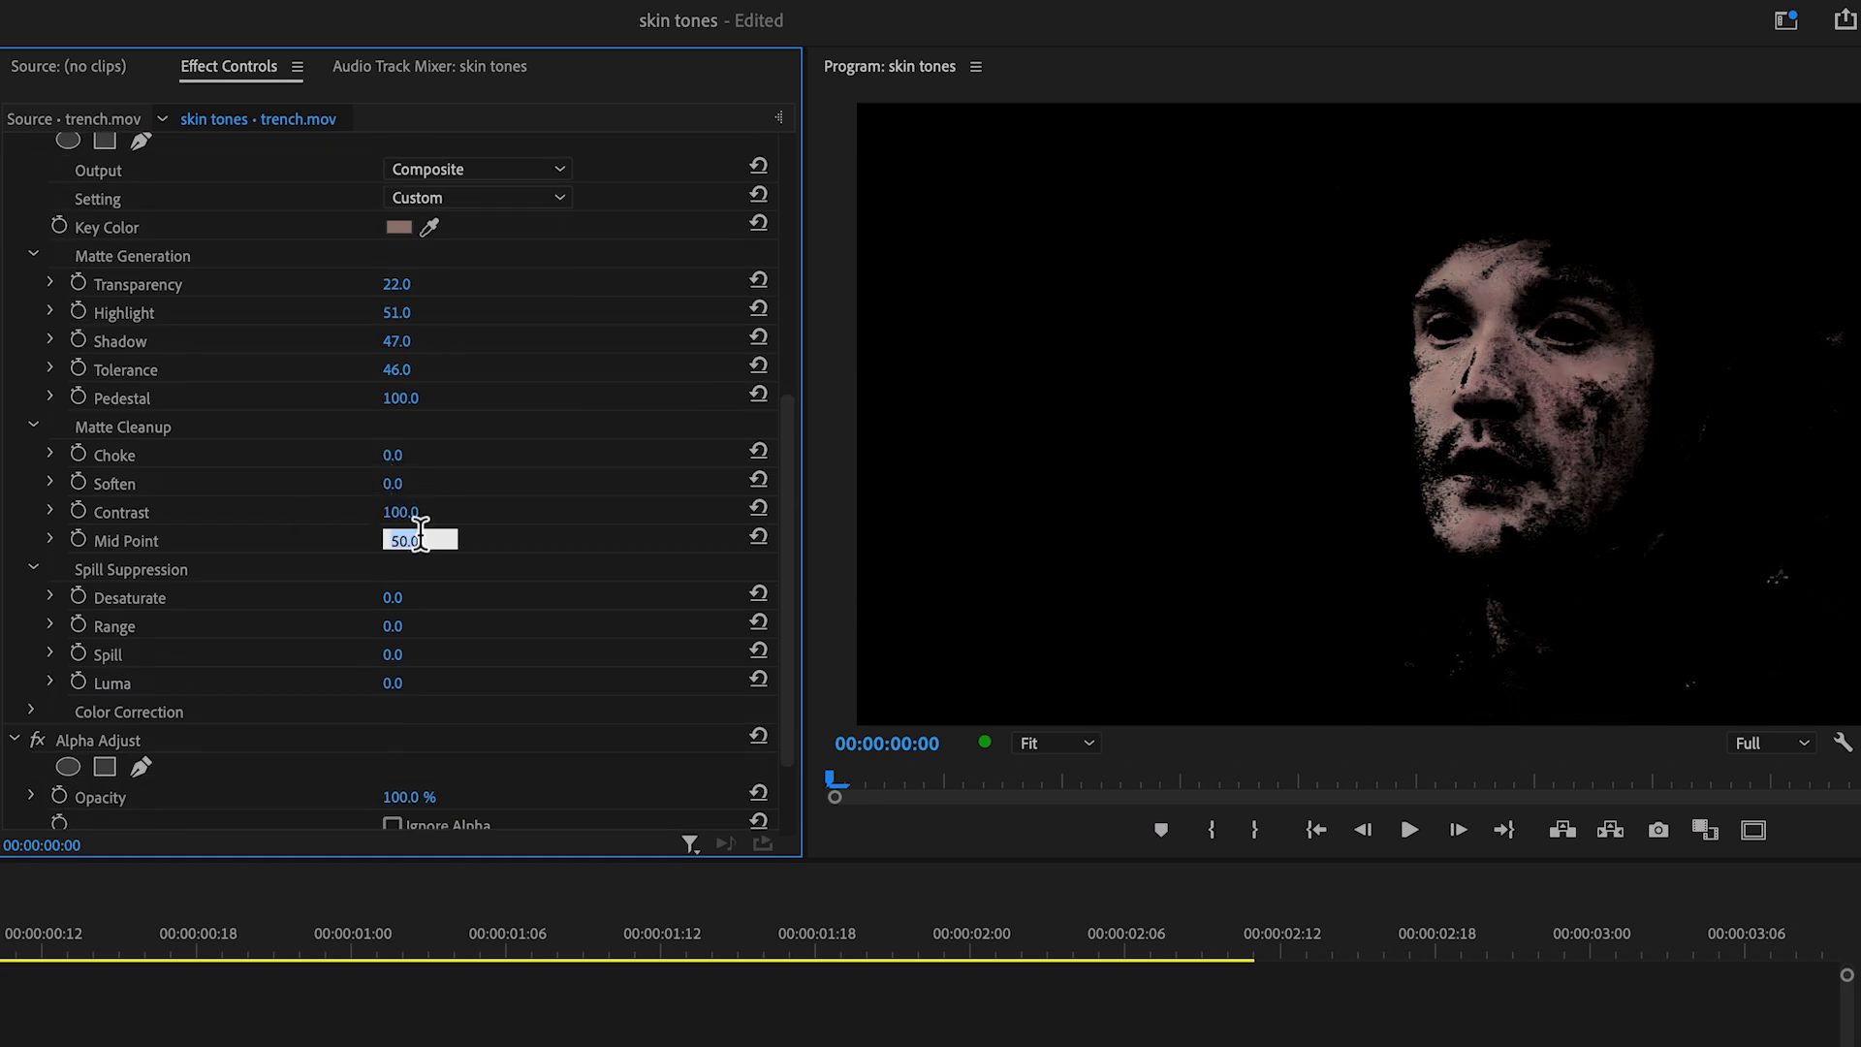
{"action": "type", "text": "22"}
{"action": "key", "text": "Return"}
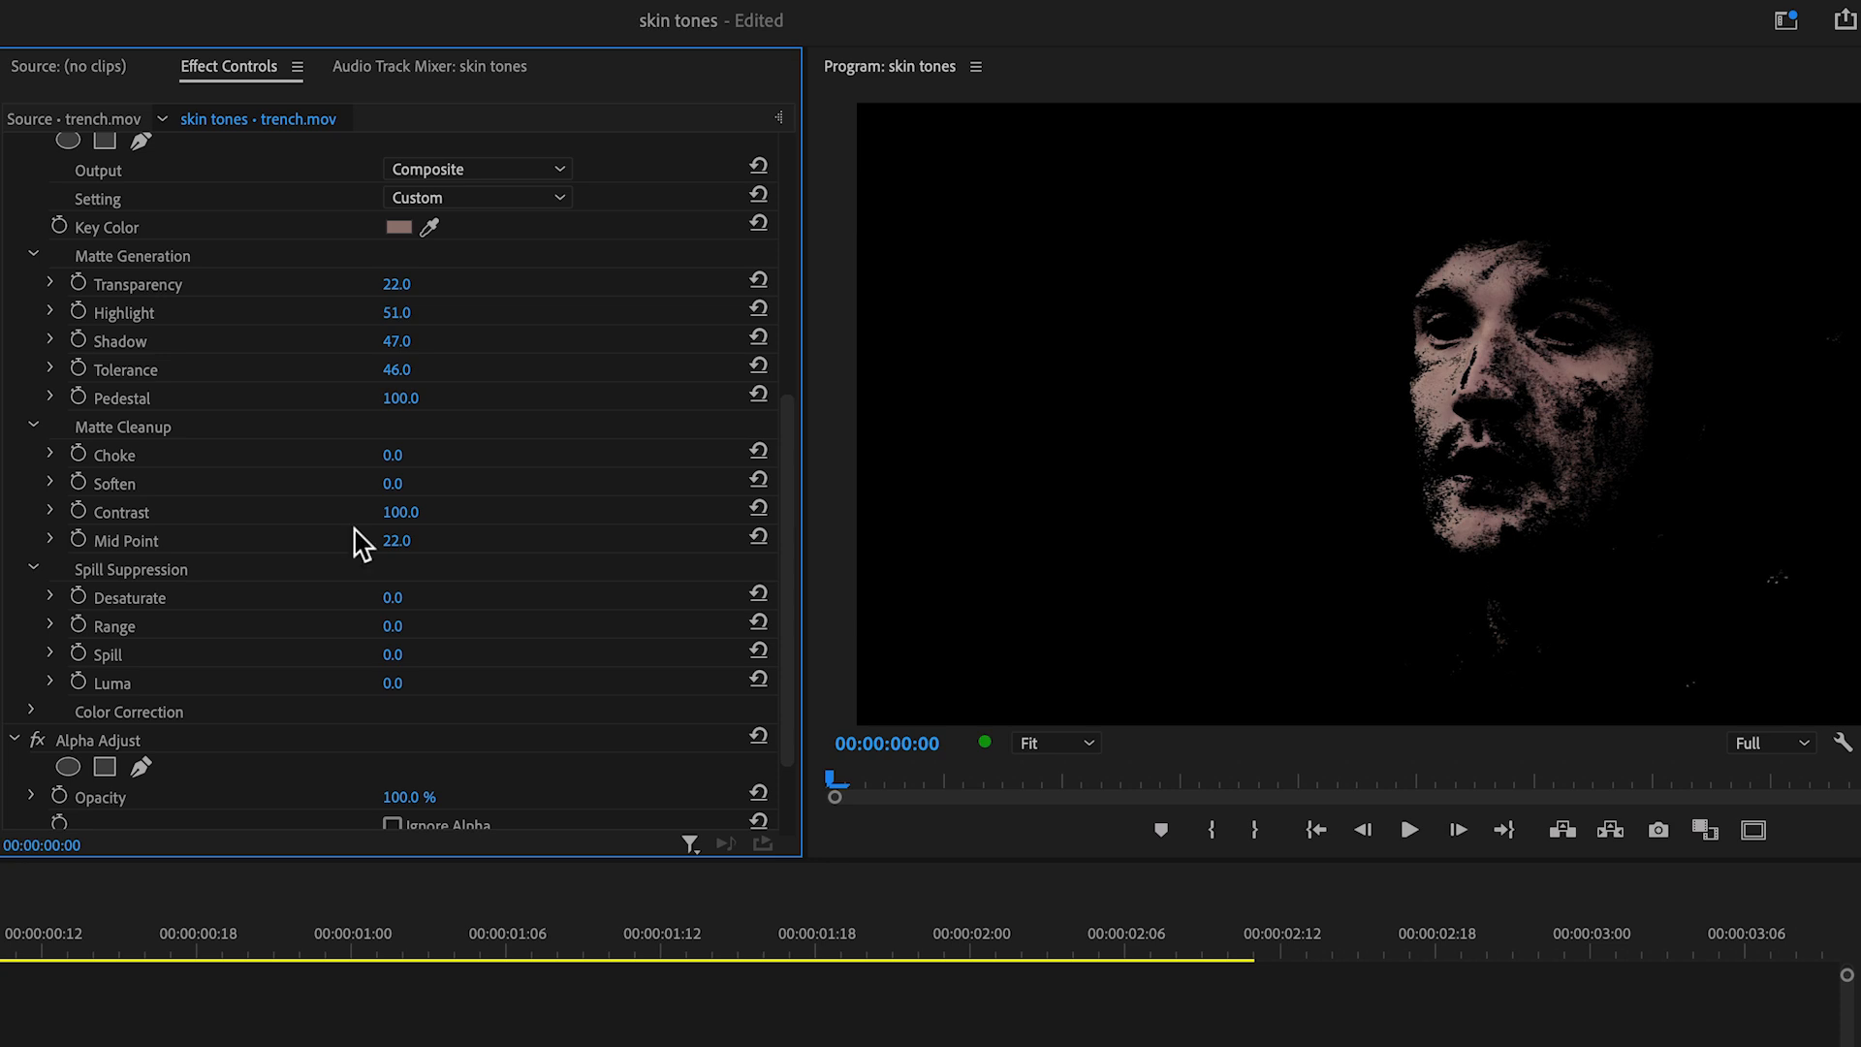
Step: Raise Soften in Ultra Key's Matte Cleanup to smooth the edges of the skin matte
{"action": "left_click", "coordinate": [51, 484]}
{"action": "left_click_drag", "start_coordinate": [58, 532], "coordinate": [846, 538]}
{"action": "left_click", "coordinate": [15, 438]}
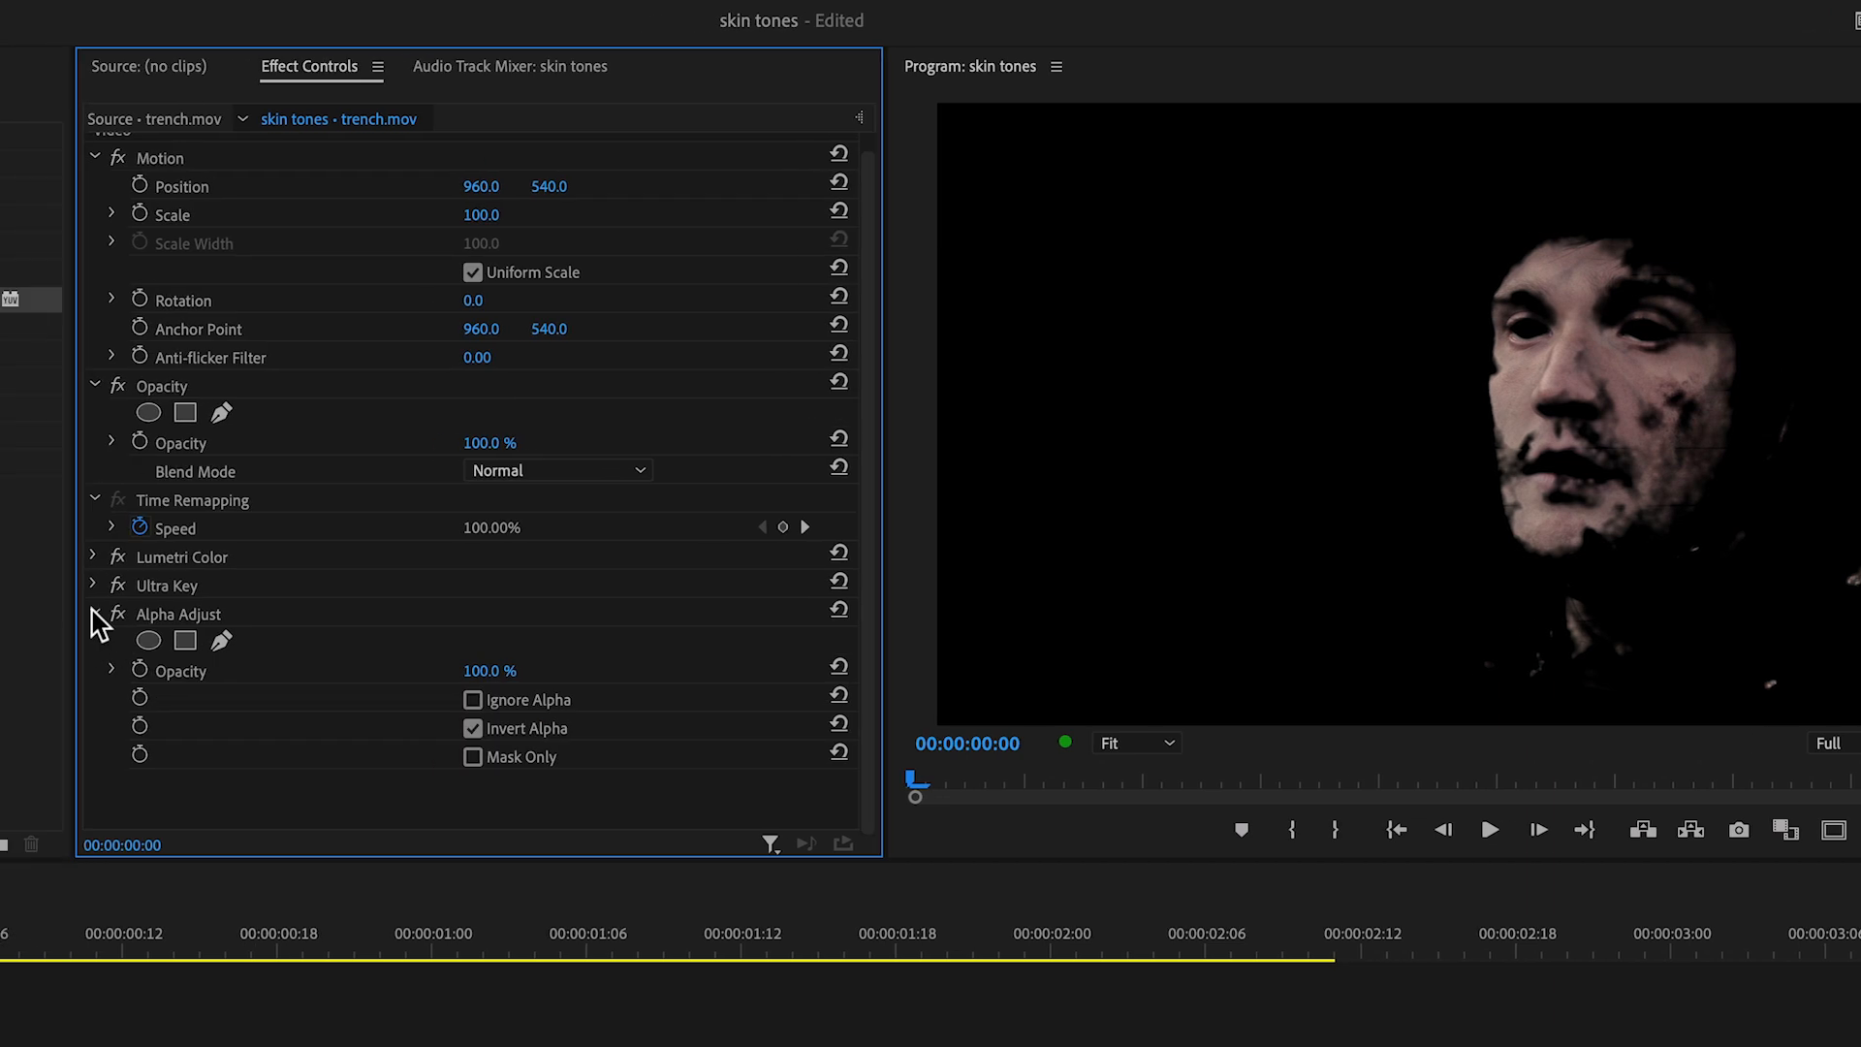
Step: Apply the Gaussian Blur effect to the keyed V2 clip and set Blurriness to 50
{"action": "left_click_drag", "start_coordinate": [140, 380], "coordinate": [691, 722]}
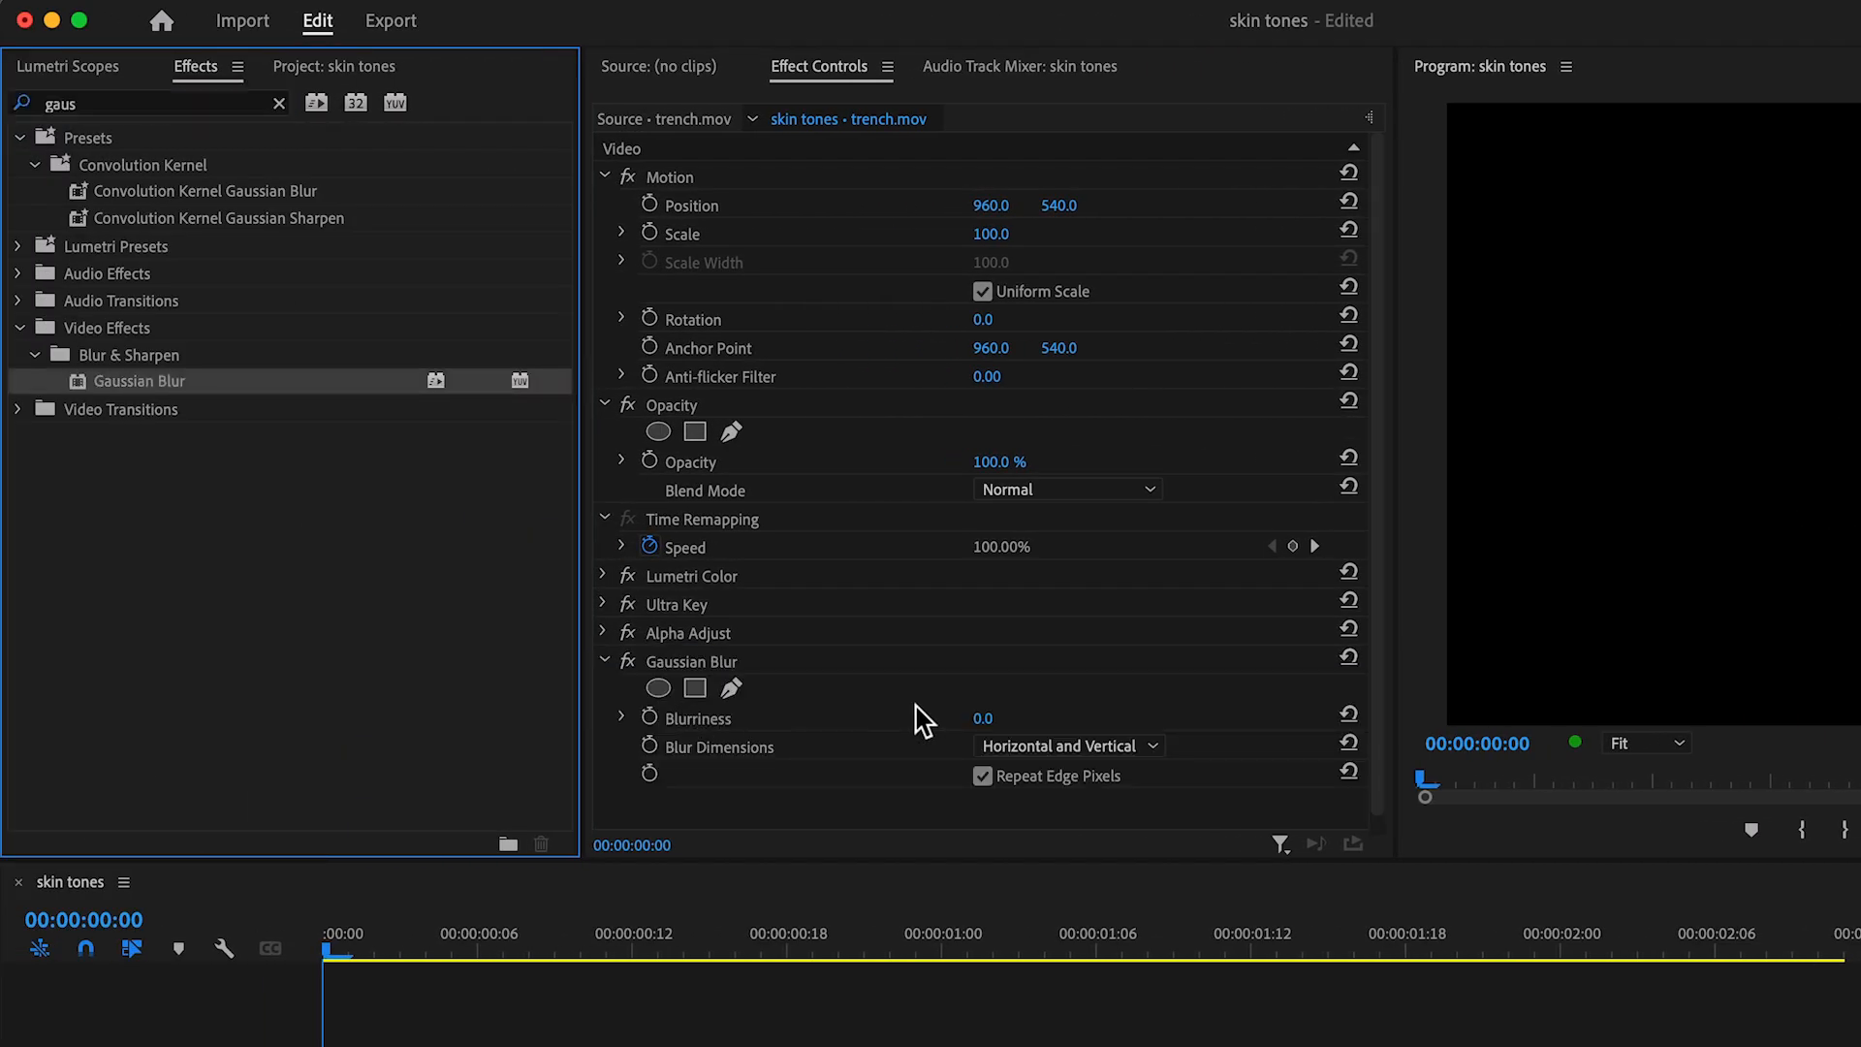
{"action": "left_click", "coordinate": [982, 718]}
{"action": "type", "text": "50"}
{"action": "key", "text": "Return"}
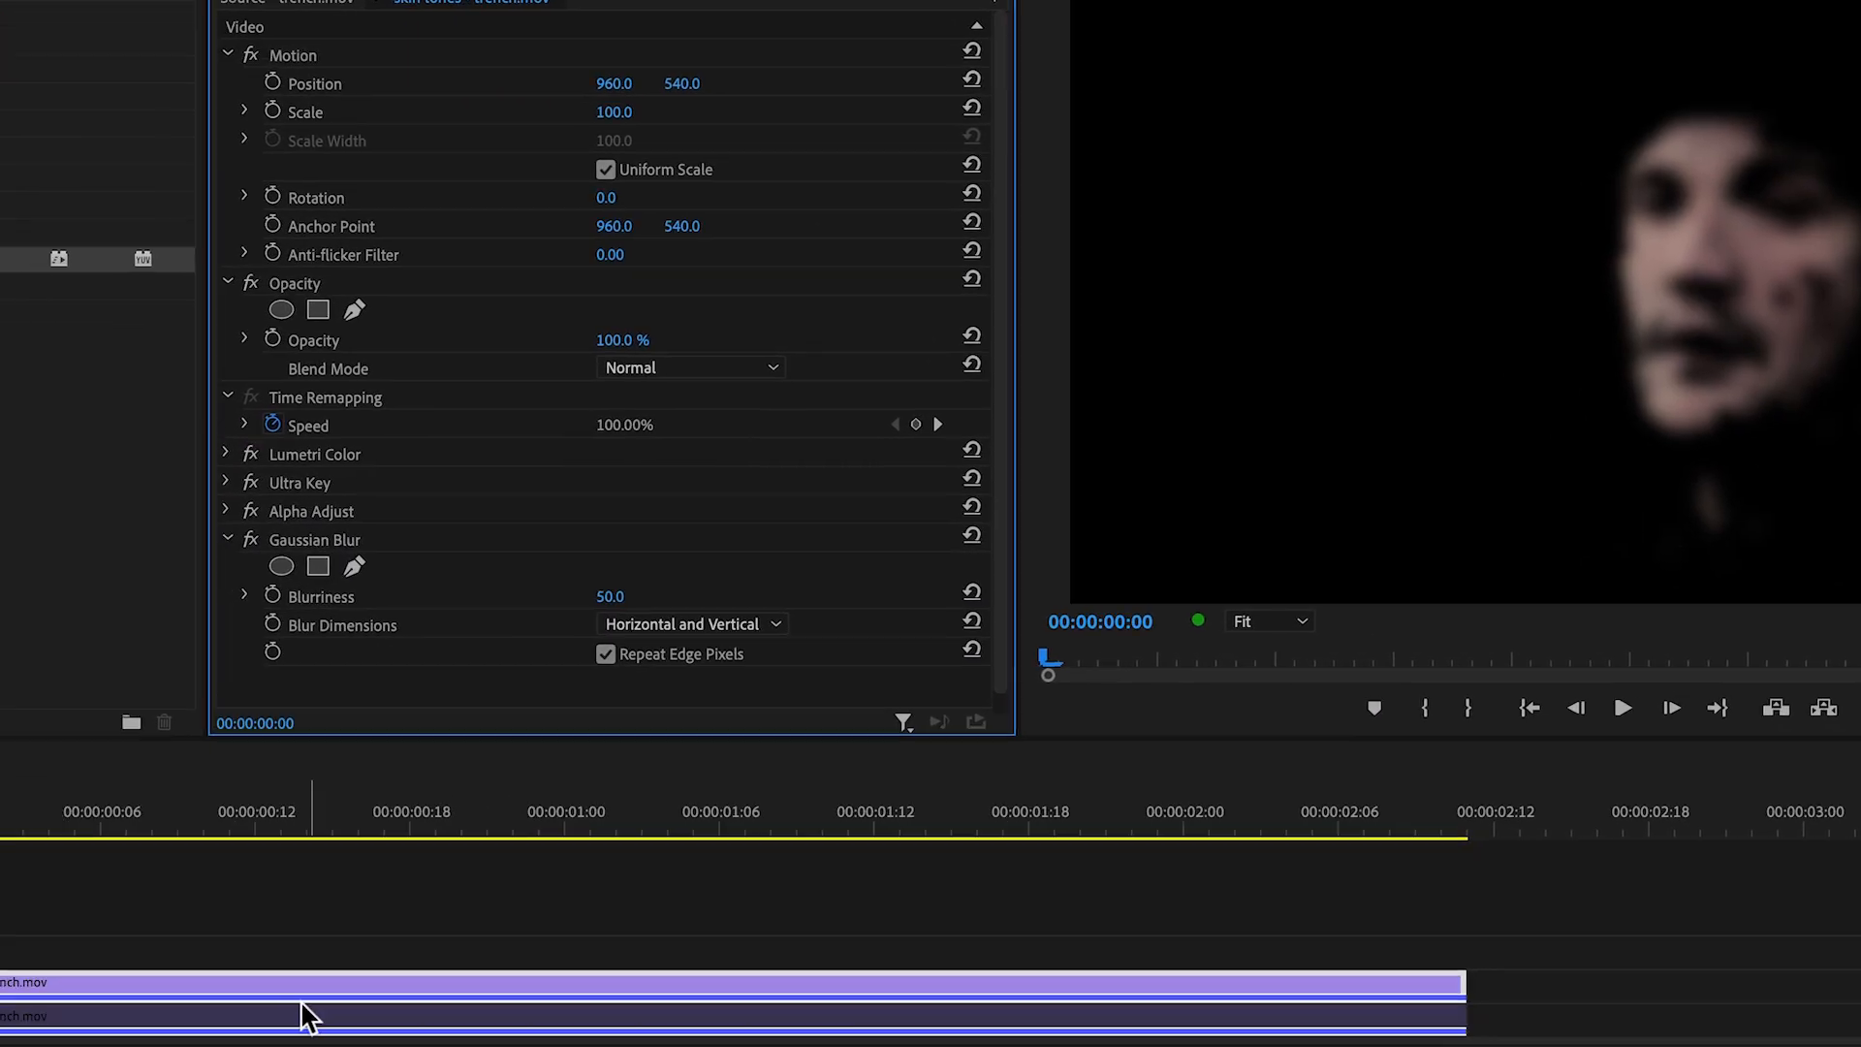
Step: Re-enable the V1 trench.mov clip and set the V2 clip's blend mode to Soft Light
{"action": "left_click", "coordinate": [284, 1025]}
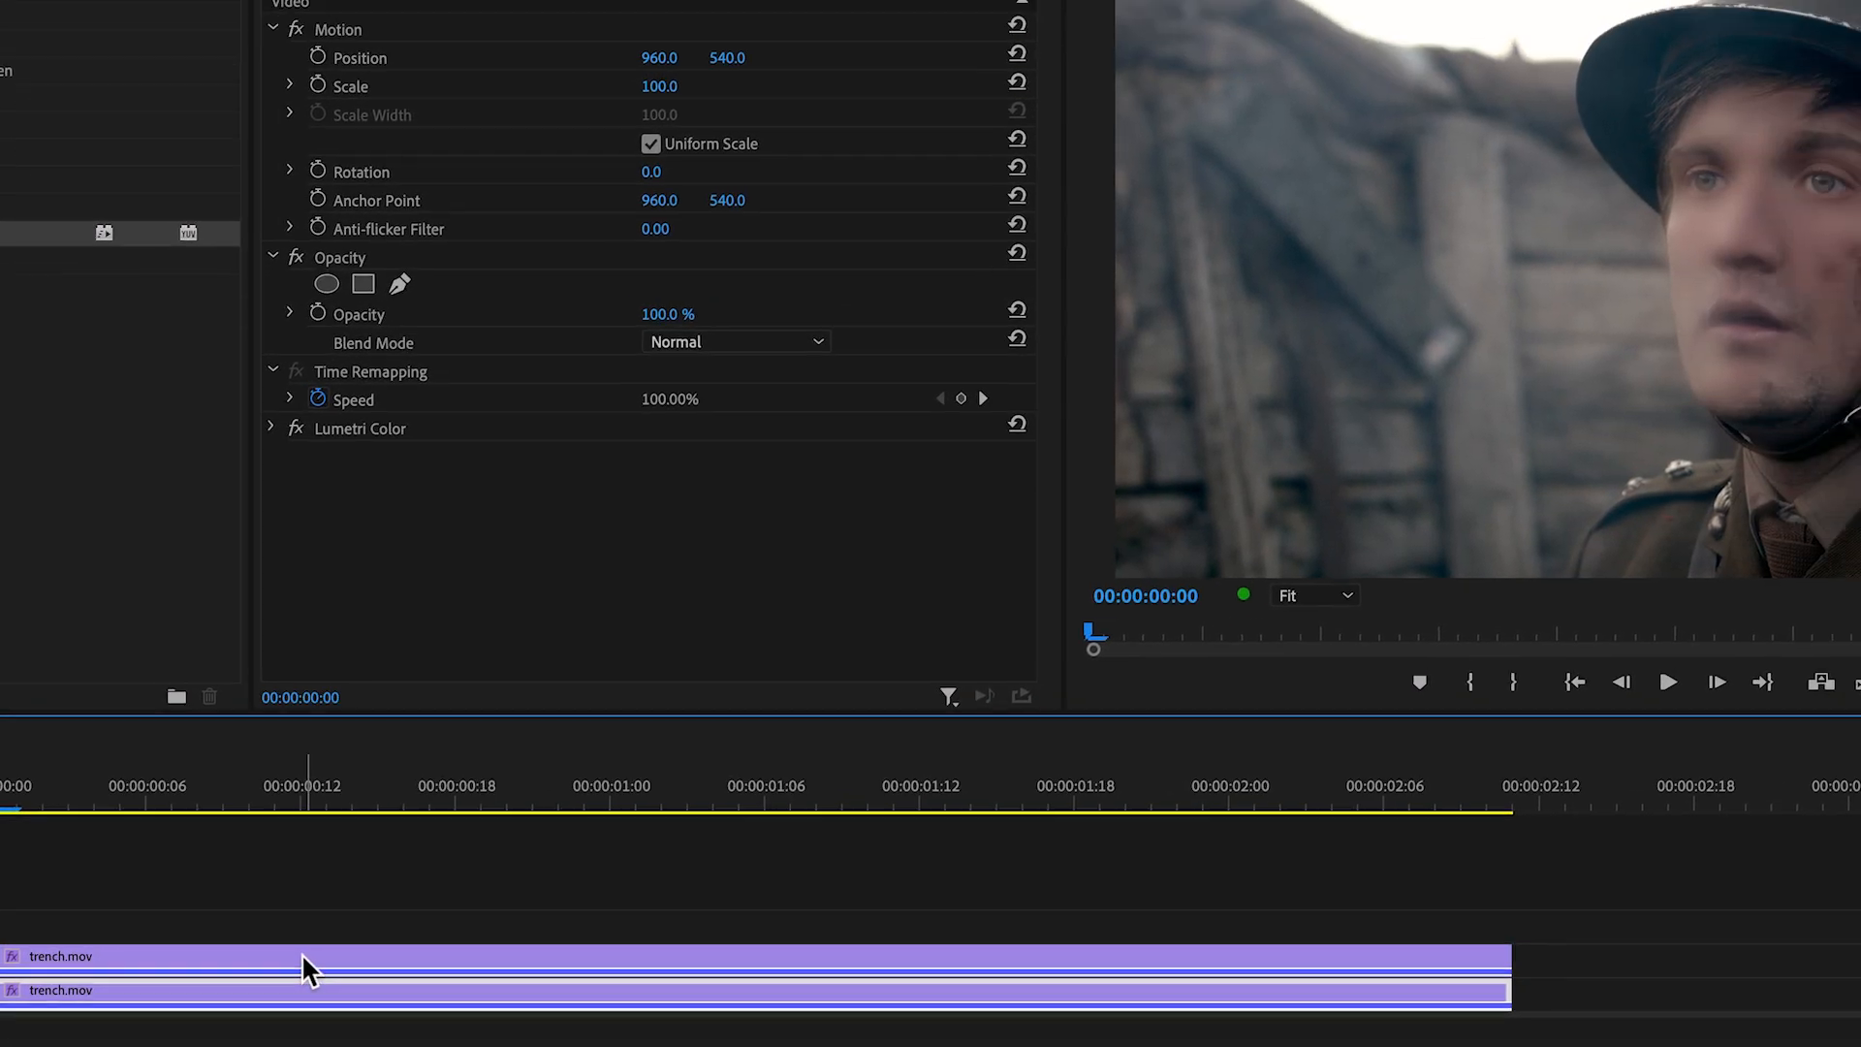
{"action": "left_click", "coordinate": [614, 786]}
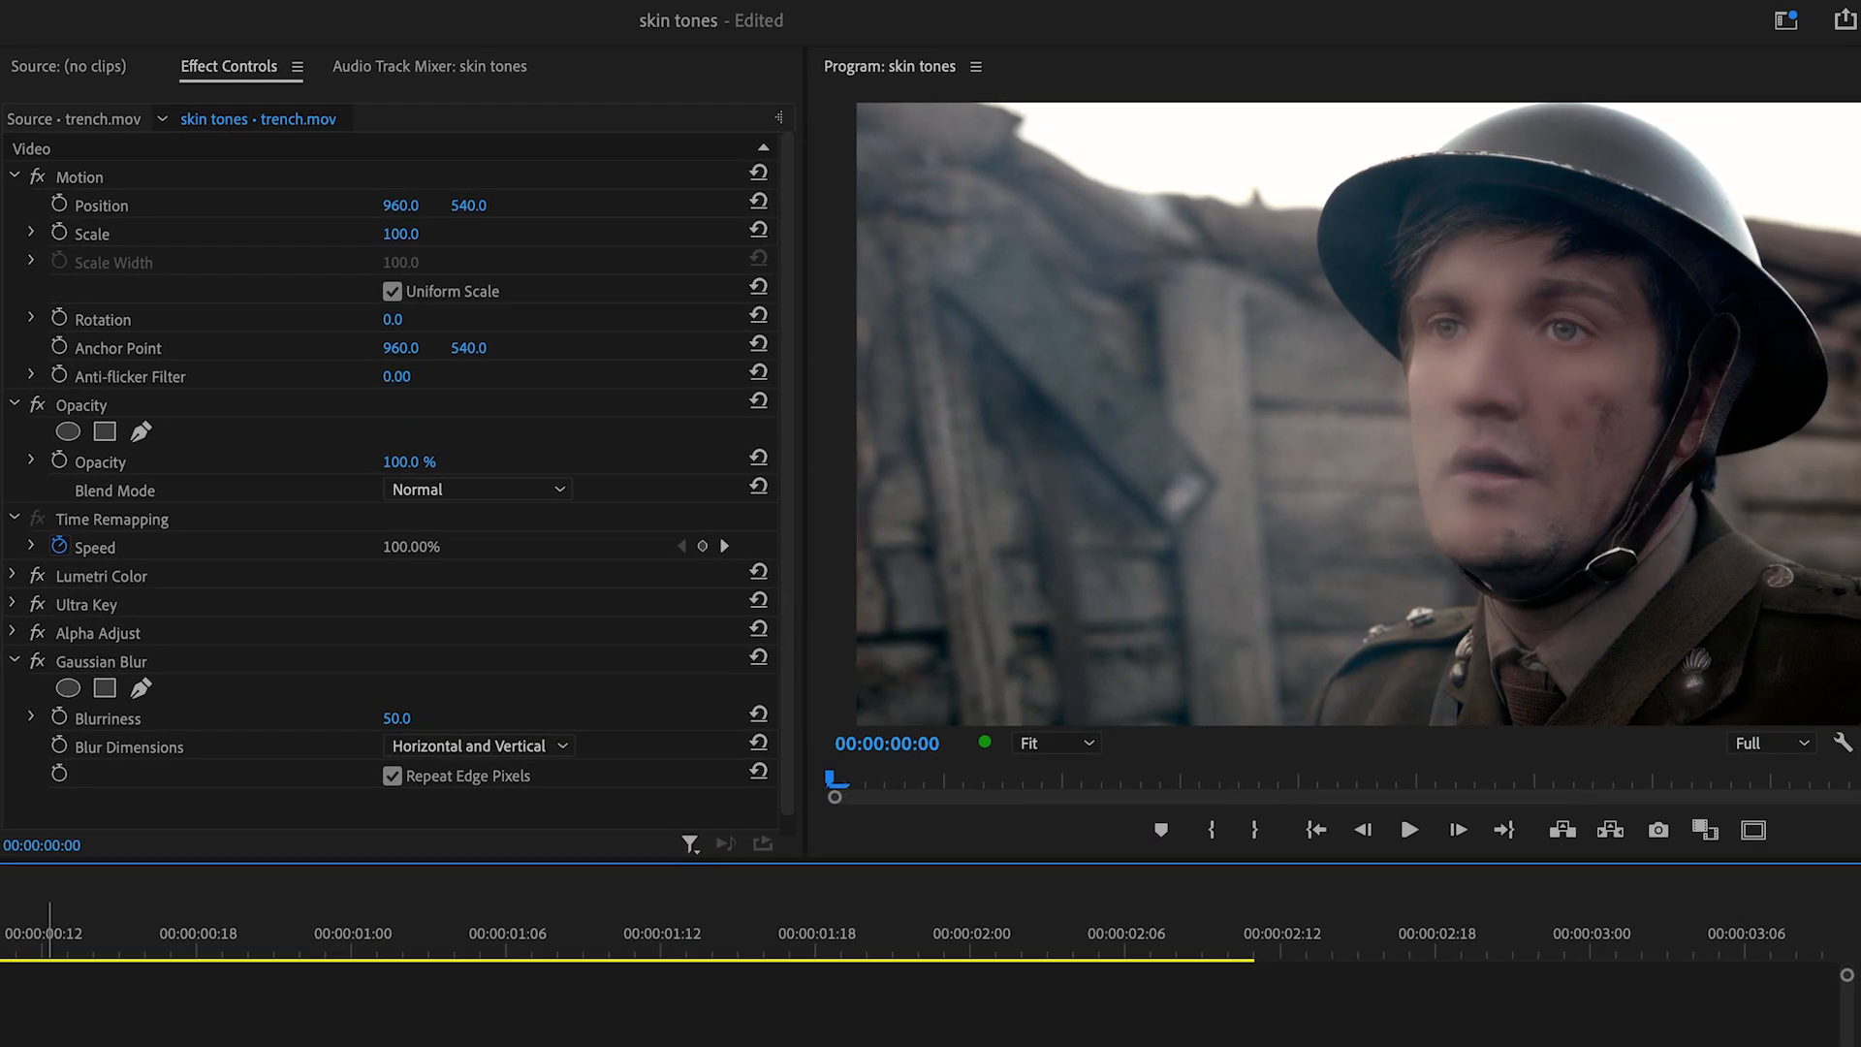
{"action": "left_click", "coordinate": [558, 490]}
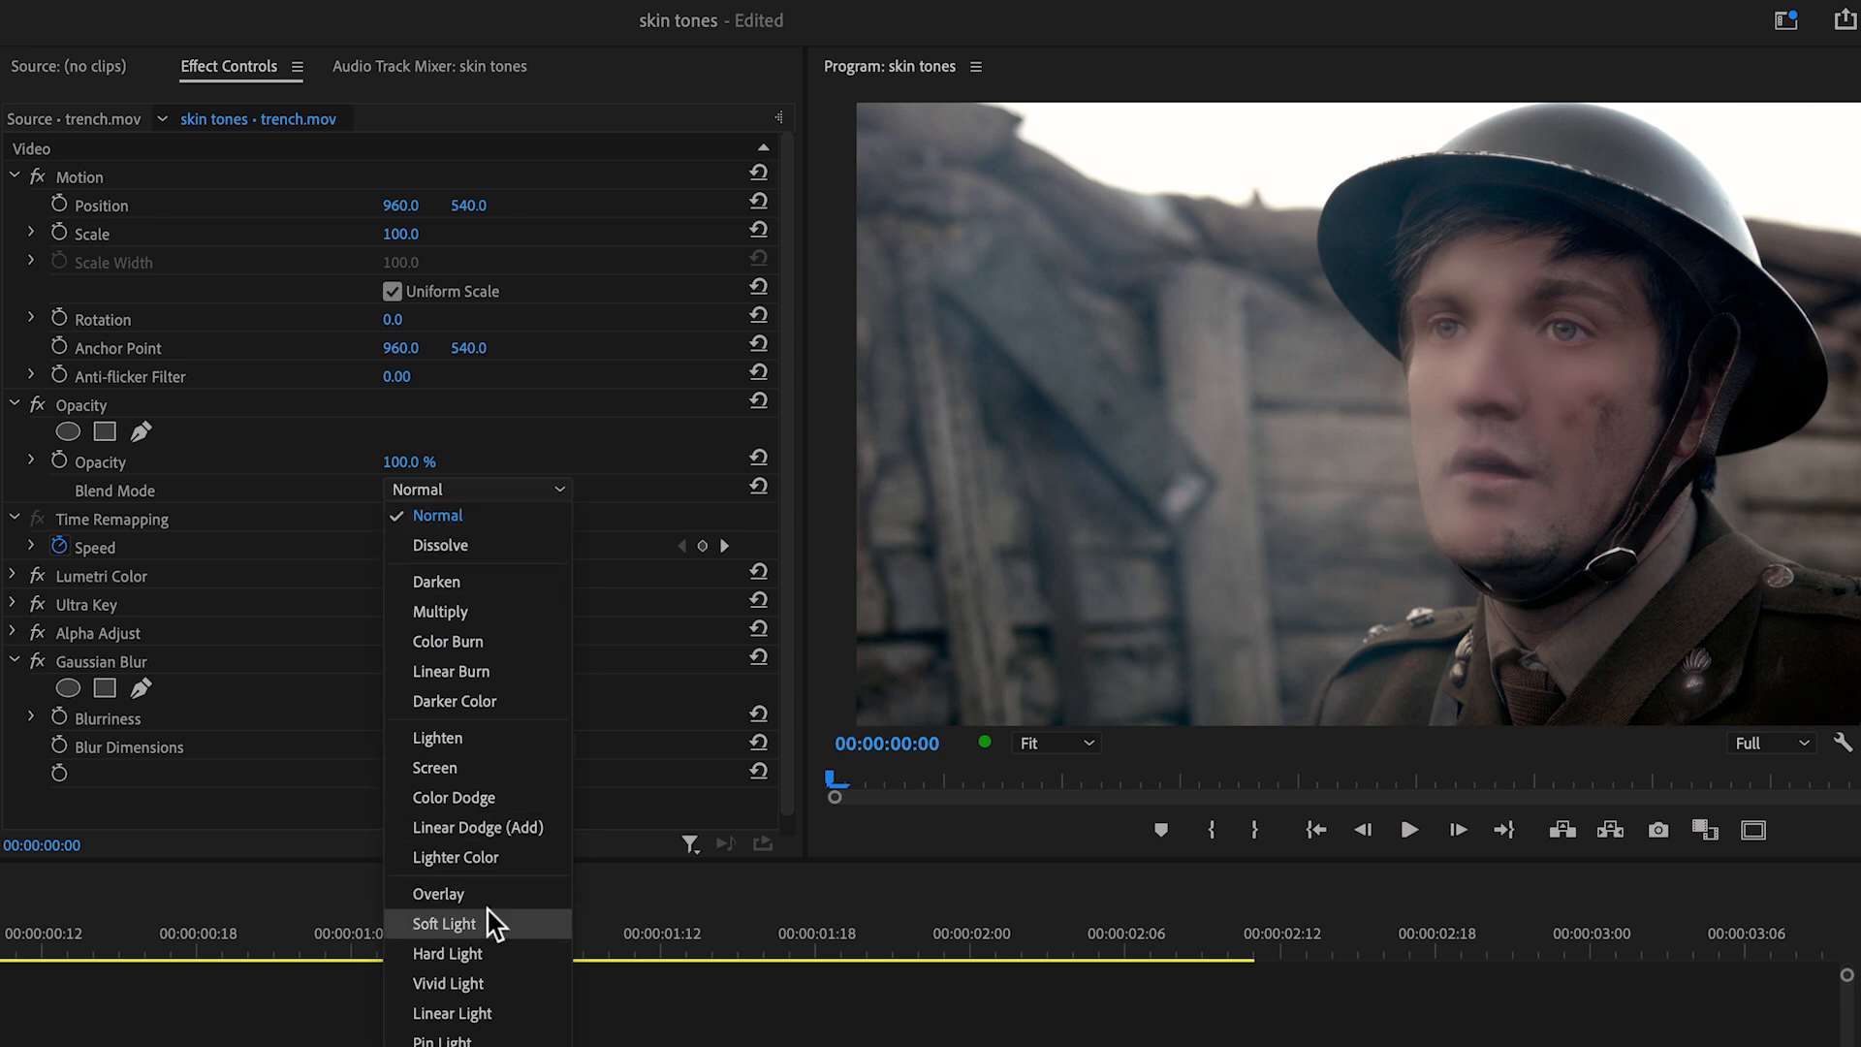
{"action": "left_click", "coordinate": [444, 924]}
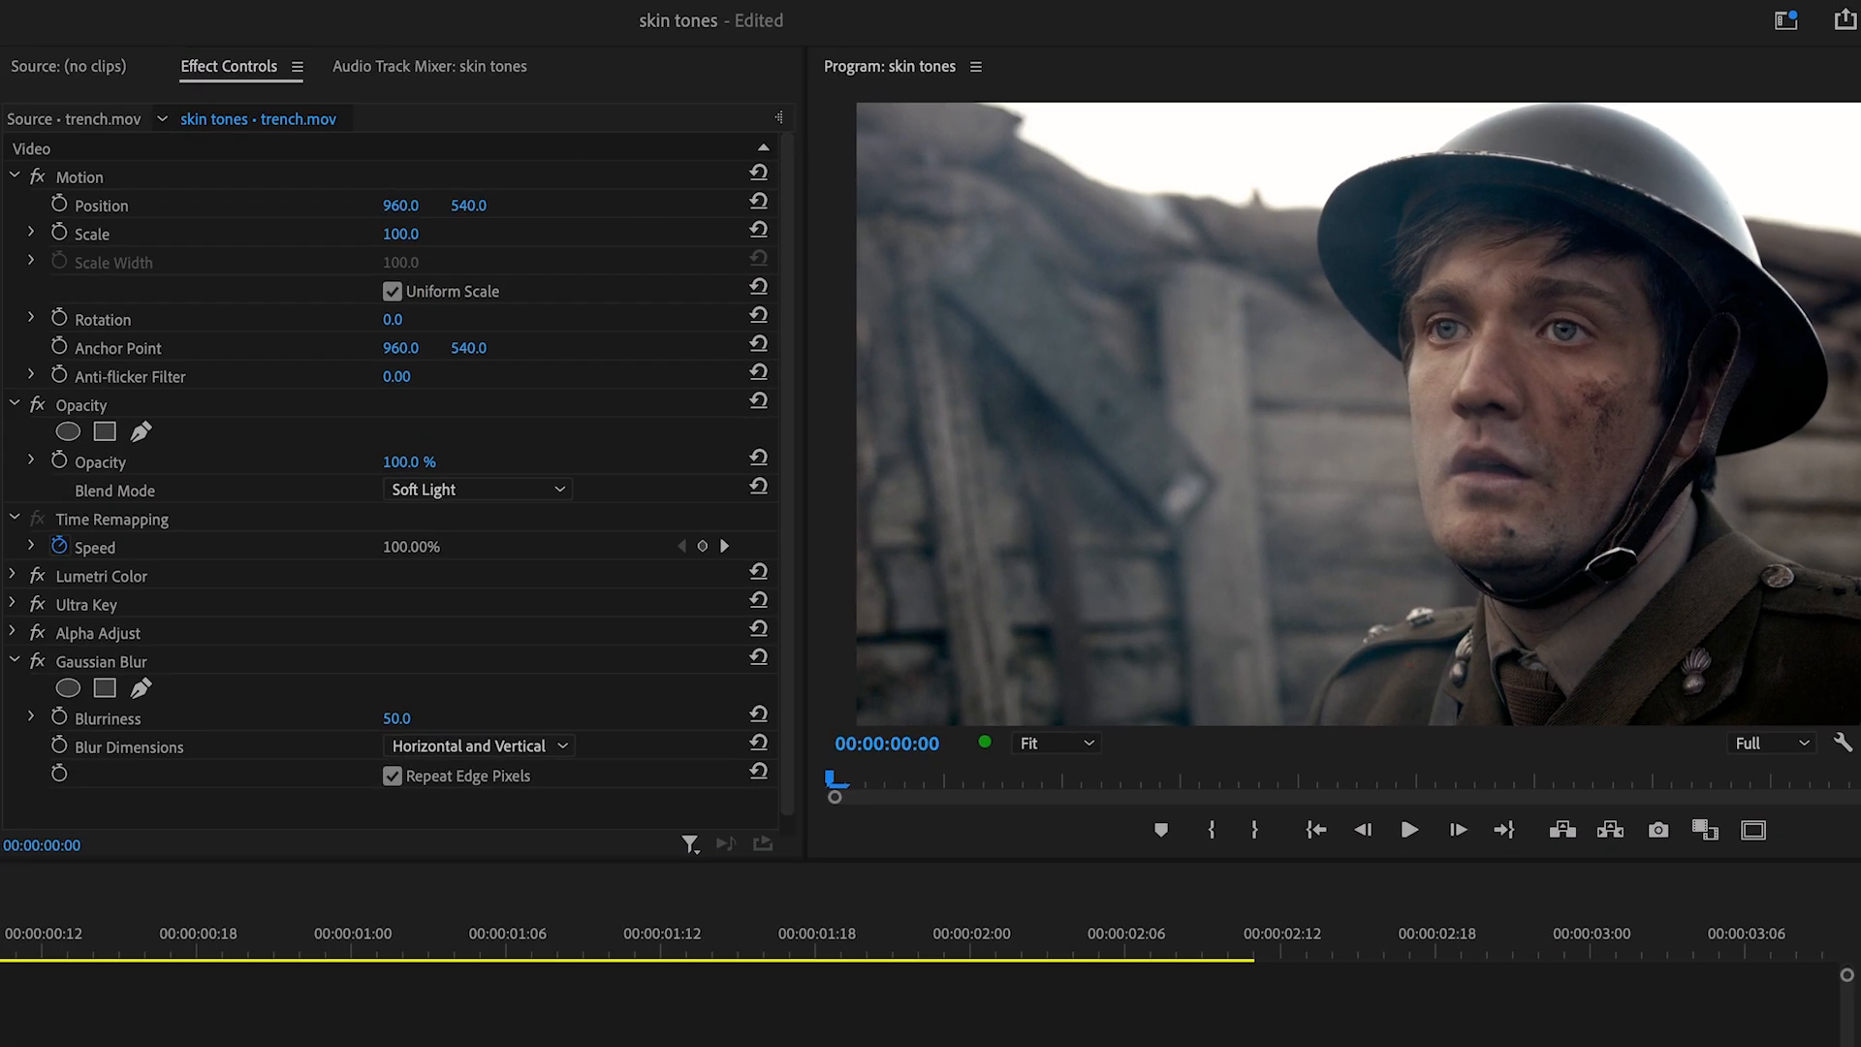
Step: Add a further effect to the V2 trench.mov clip and adjust its settings
{"action": "left_click_drag", "start_coordinate": [2, 728], "coordinate": [125, 787]}
{"action": "scroll", "coordinate": [125, 787], "scroll_direction": "down", "scroll_amount": 5}
{"action": "left_click", "coordinate": [35, 617]}
{"action": "scroll", "coordinate": [145, 601], "scroll_direction": "down", "scroll_amount": 8}
{"action": "left_click_drag", "start_coordinate": [398, 604], "coordinate": [489, 605]}
{"action": "scroll", "coordinate": [495, 550], "scroll_direction": "up", "scroll_amount": 10}
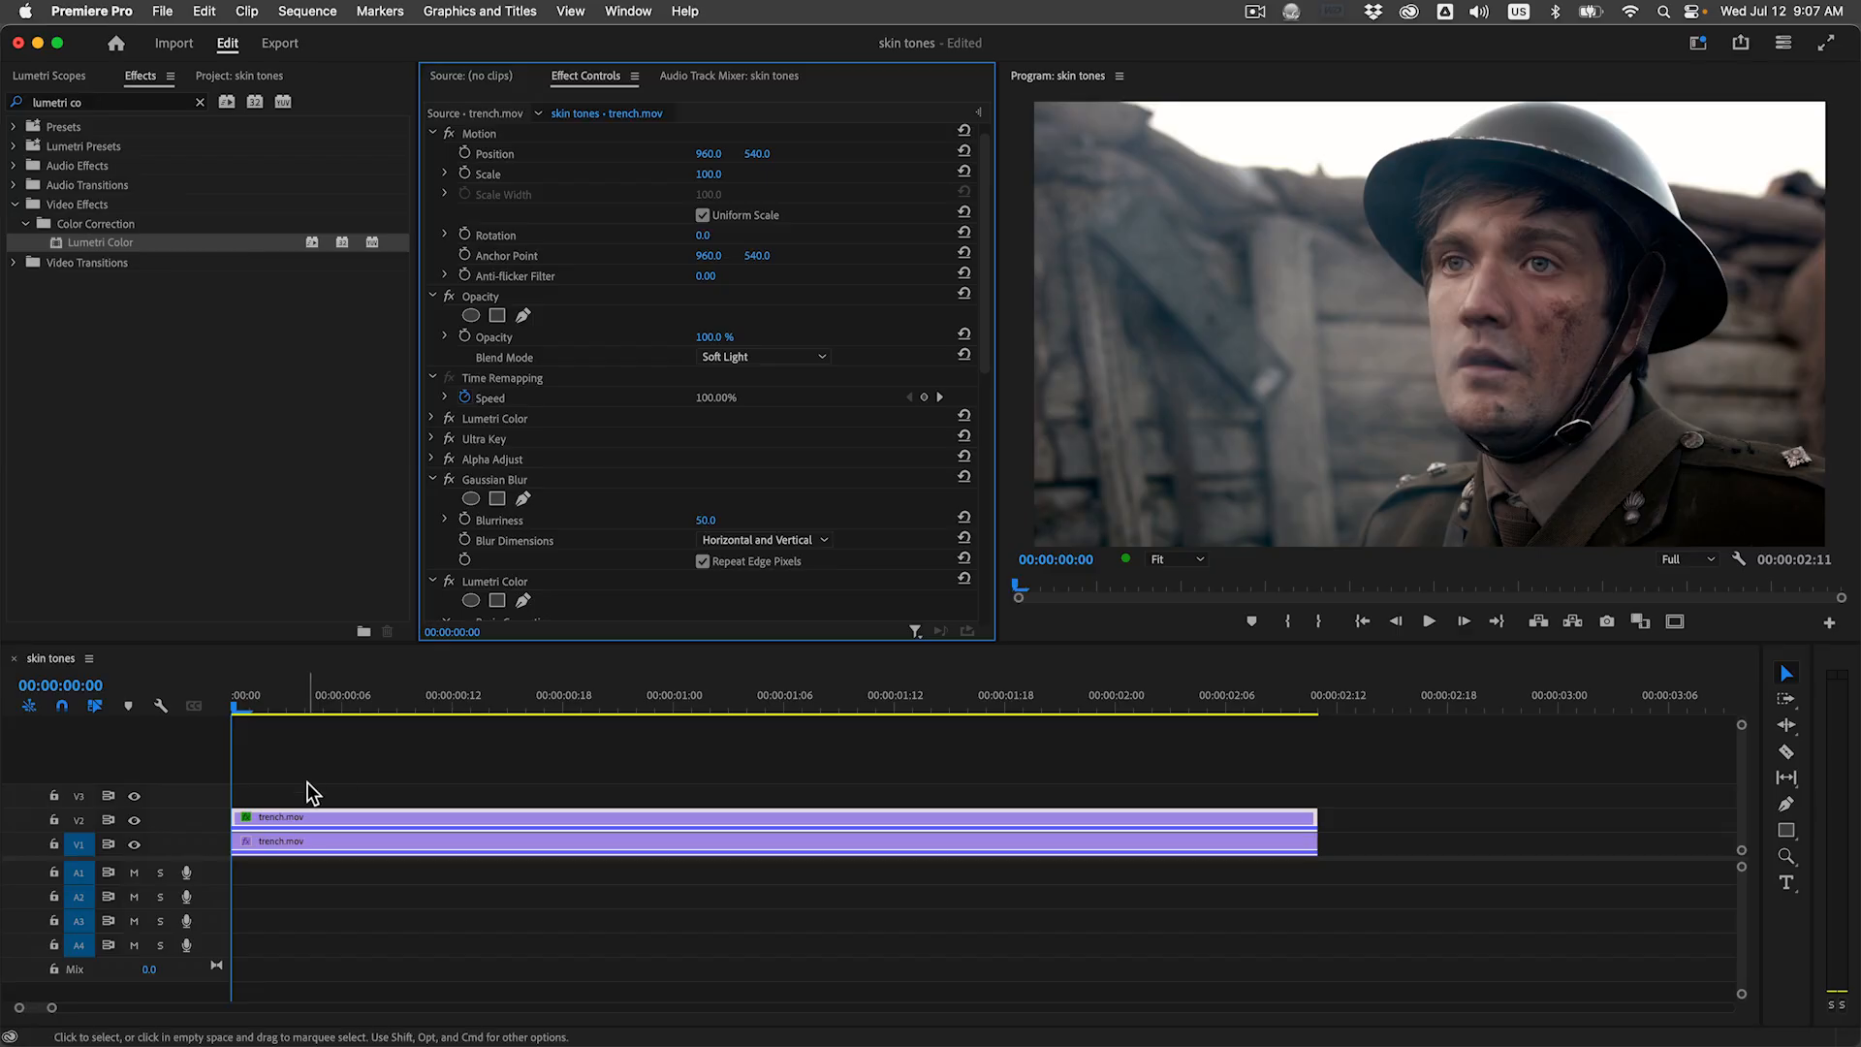
Step: Nest the stacked V1 and V2 trench.mov clips into a single sequence
{"action": "left_click_drag", "start_coordinate": [307, 782], "coordinate": [386, 857]}
{"action": "right_click", "coordinate": [376, 843]}
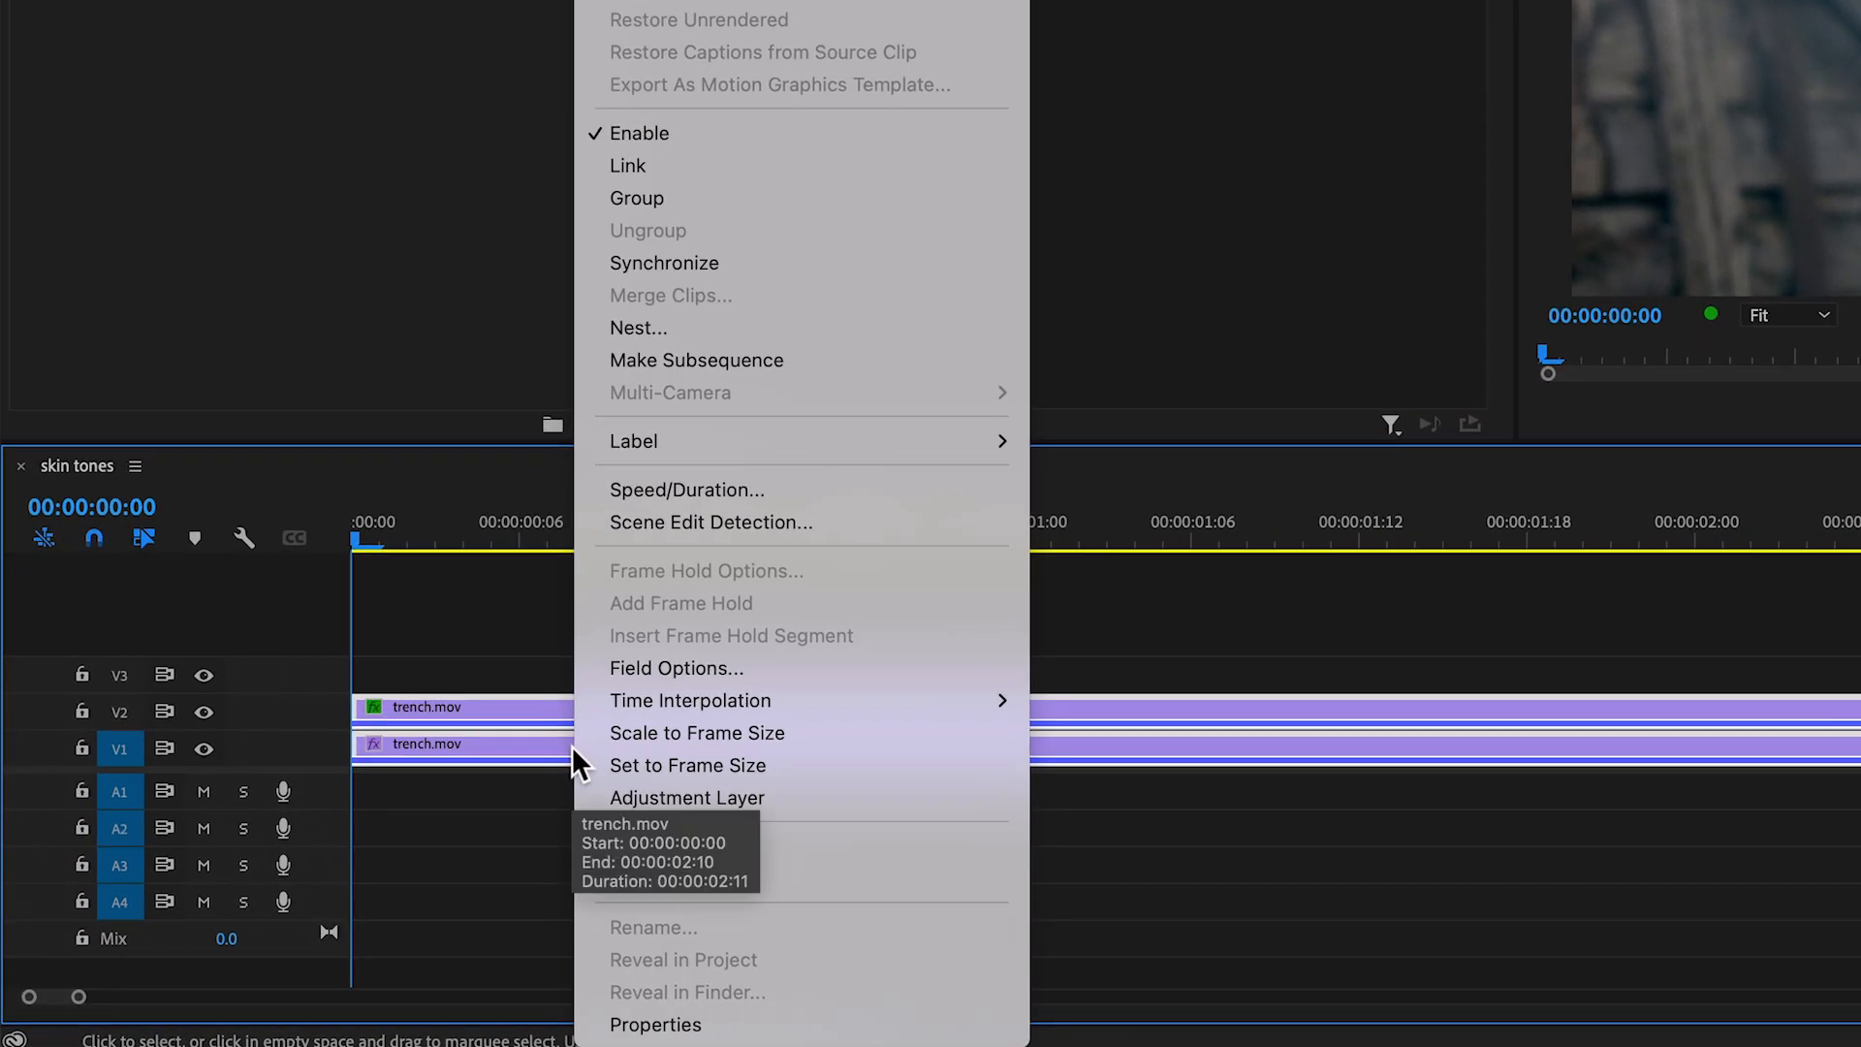
{"action": "left_click", "coordinate": [655, 329]}
{"action": "left_click", "coordinate": [1442, 324]}
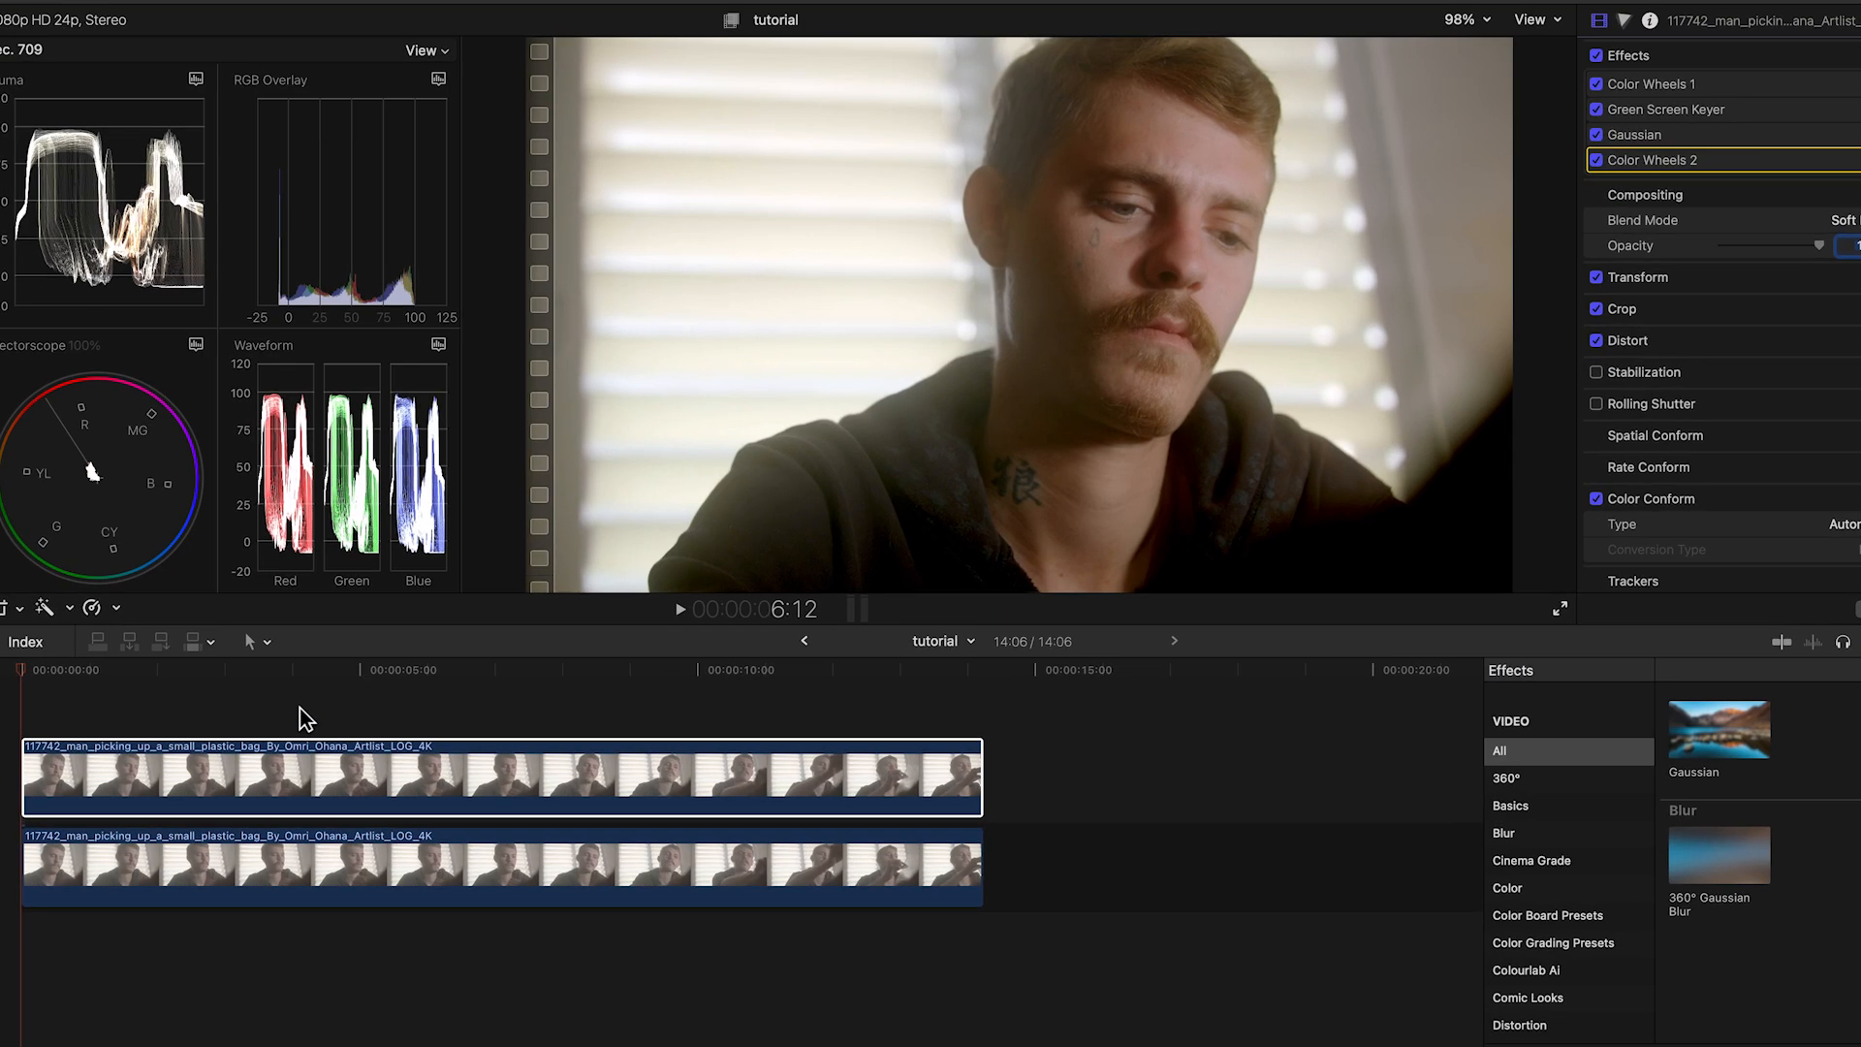
Step: Switch to Final Cut Pro and combine the two stacked clips in the tutorial timeline into a new compound clip
{"action": "left_click_drag", "start_coordinate": [306, 718], "coordinate": [448, 862]}
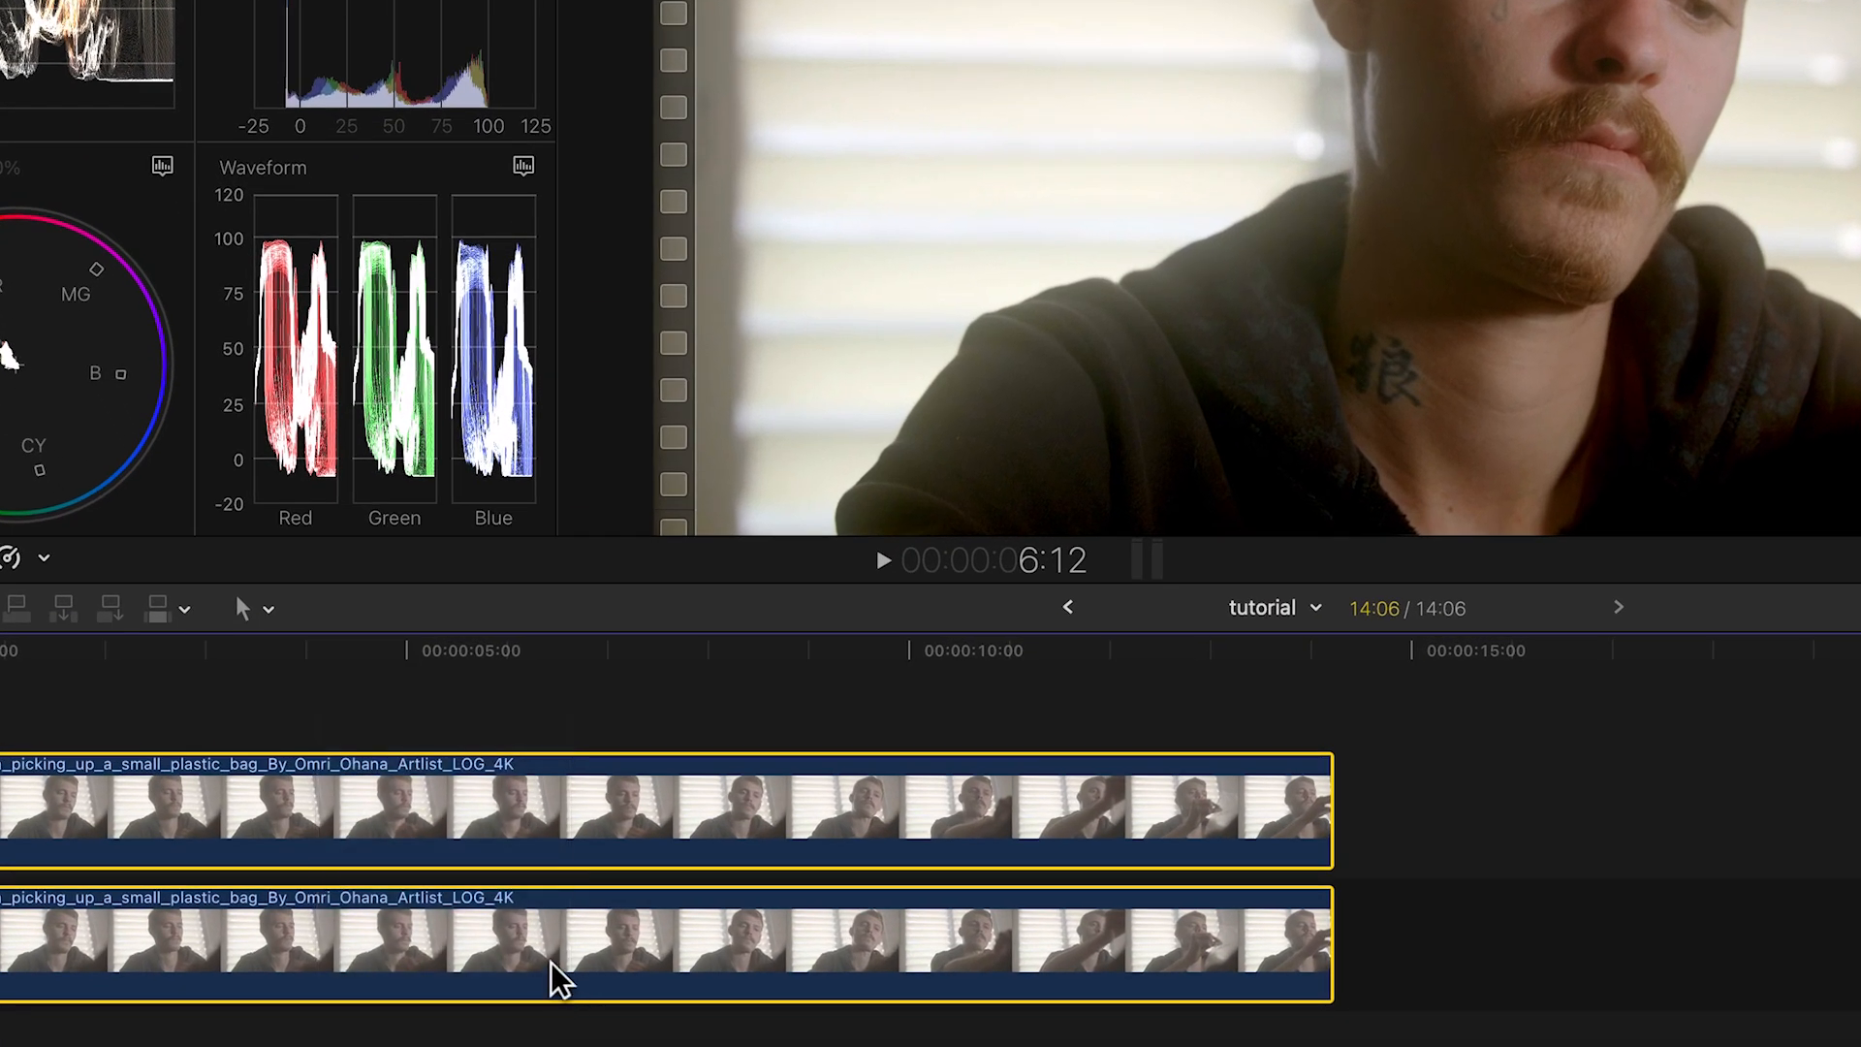
{"action": "right_click", "coordinate": [447, 862]}
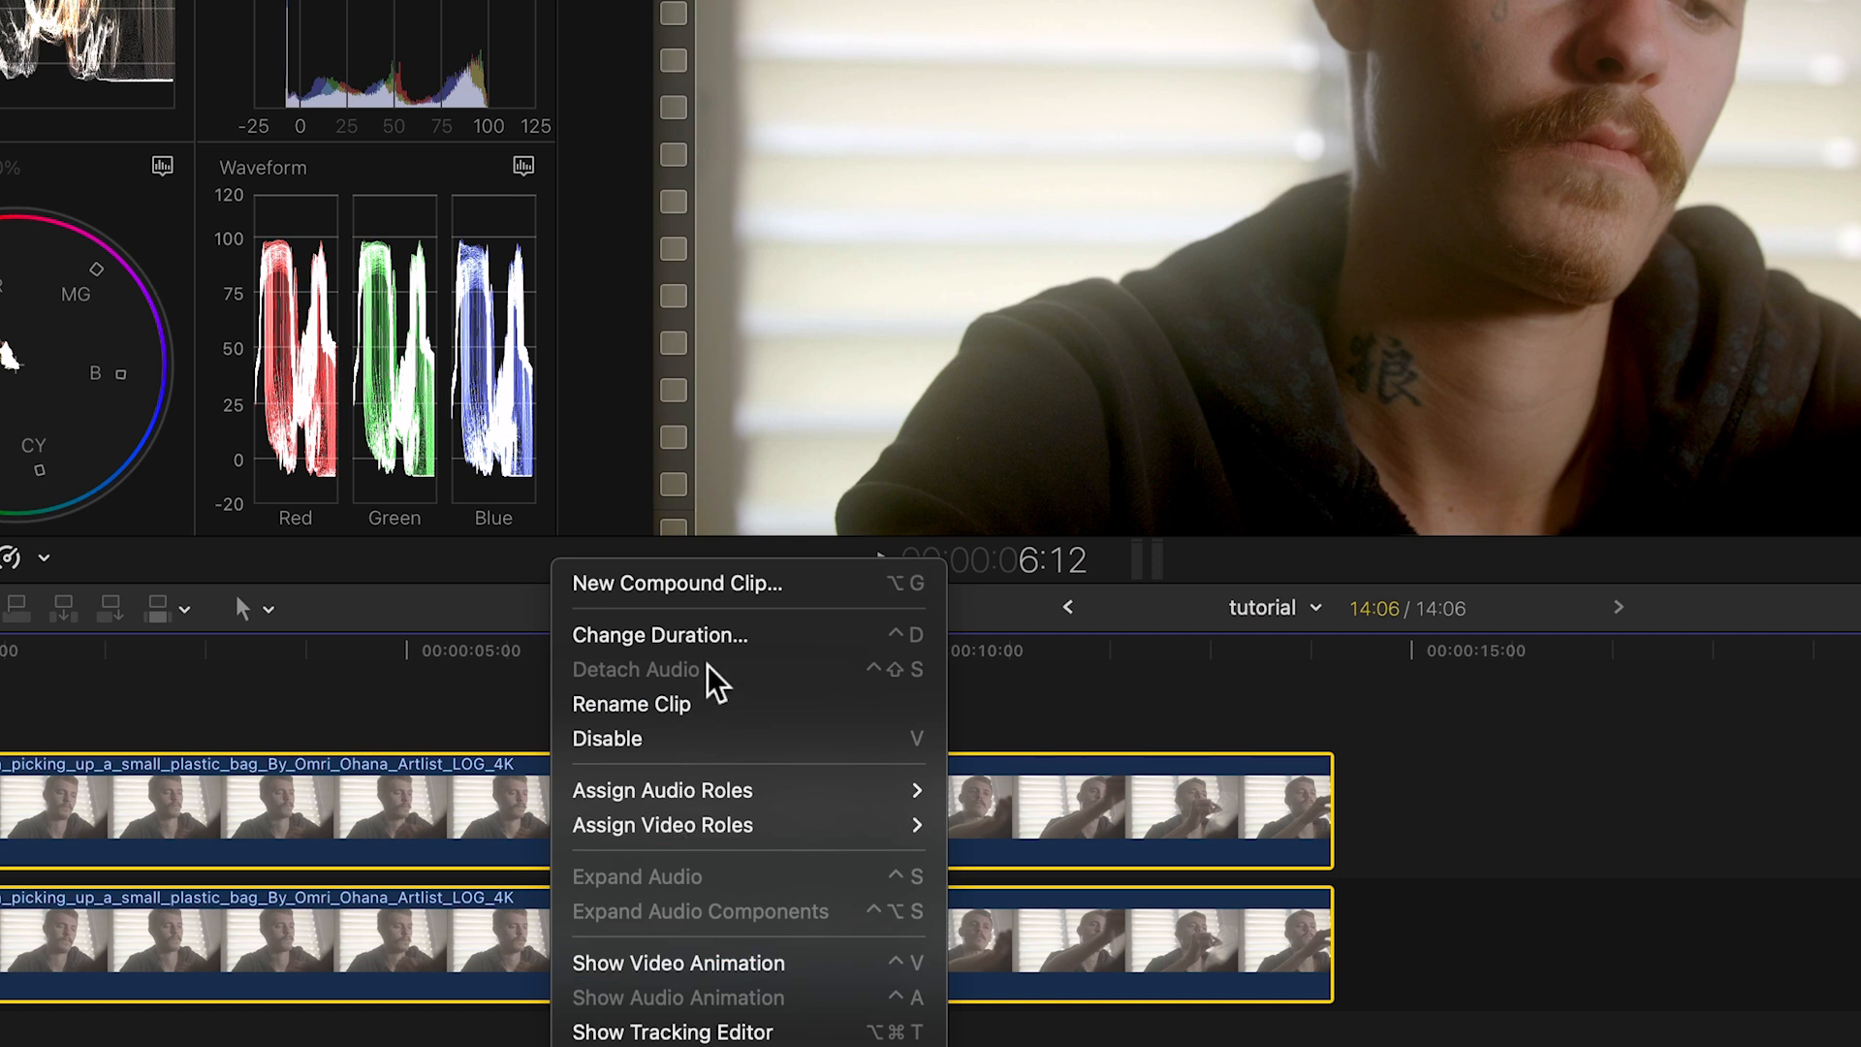
{"action": "left_click", "coordinate": [679, 585]}
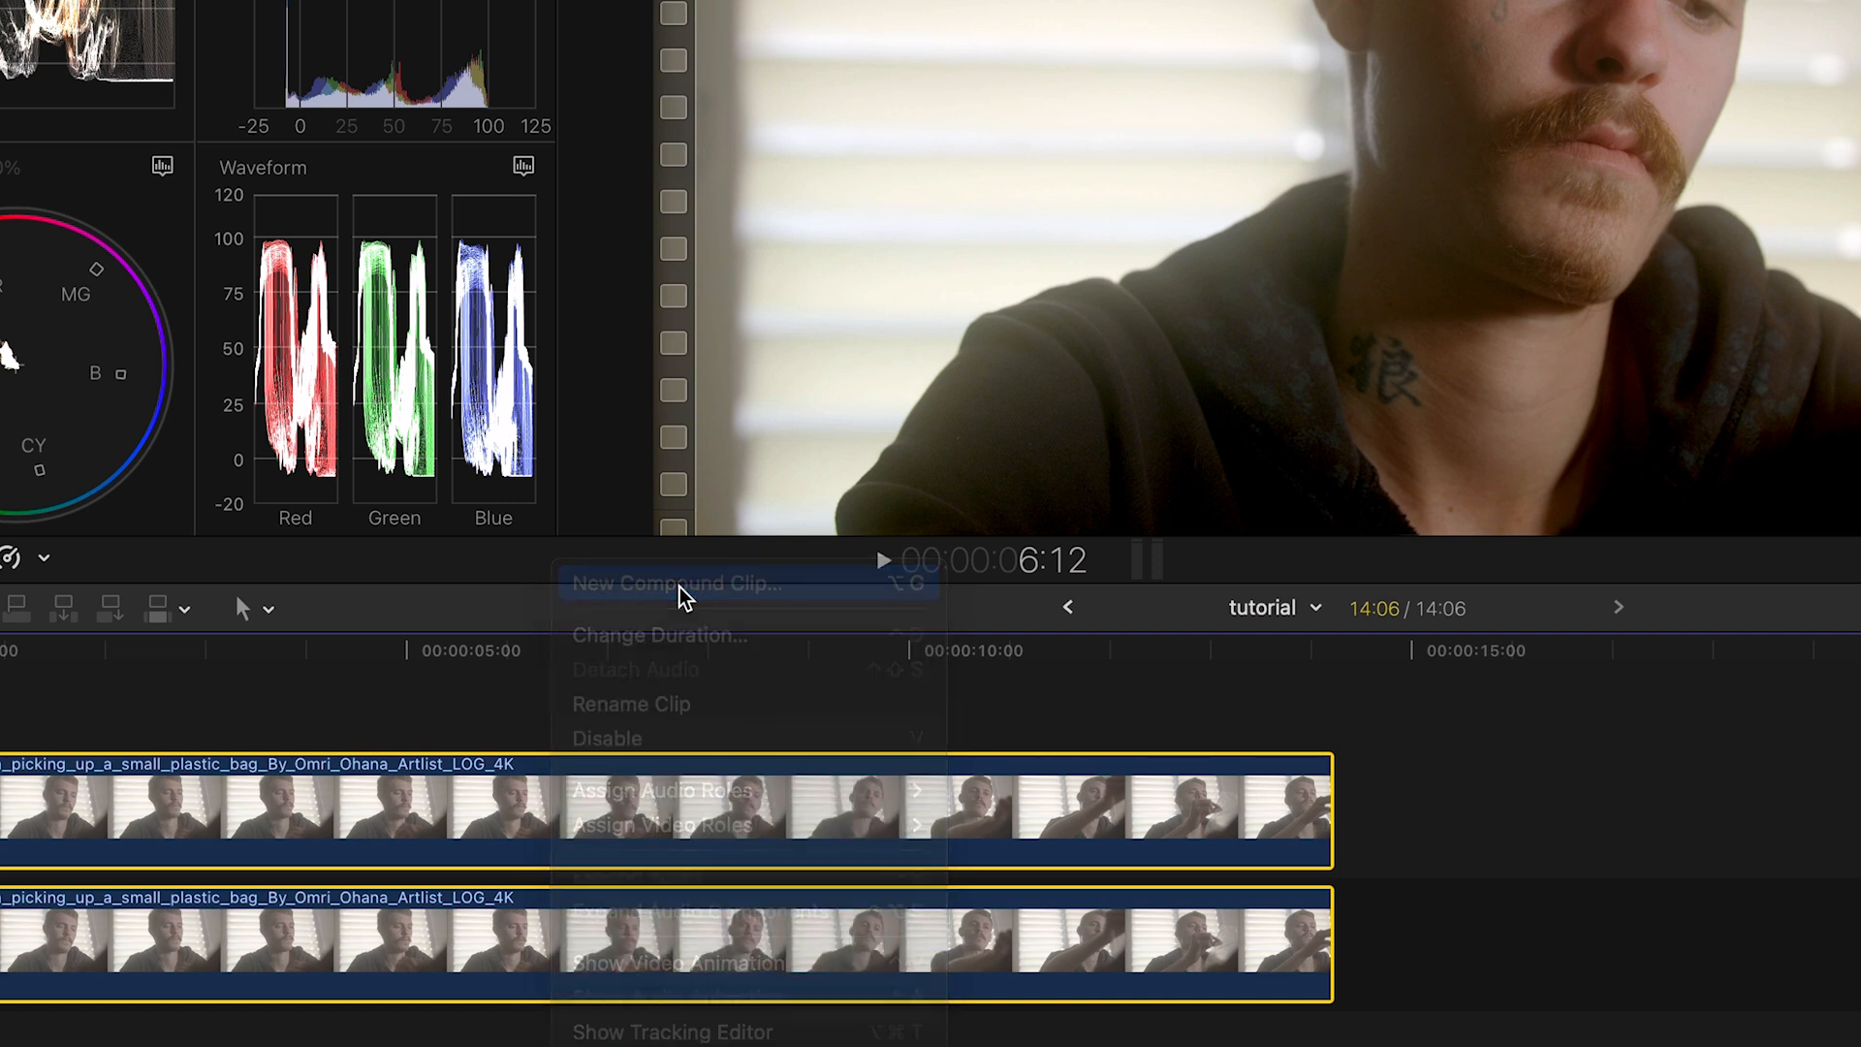
{"action": "left_click", "coordinate": [1706, 490]}
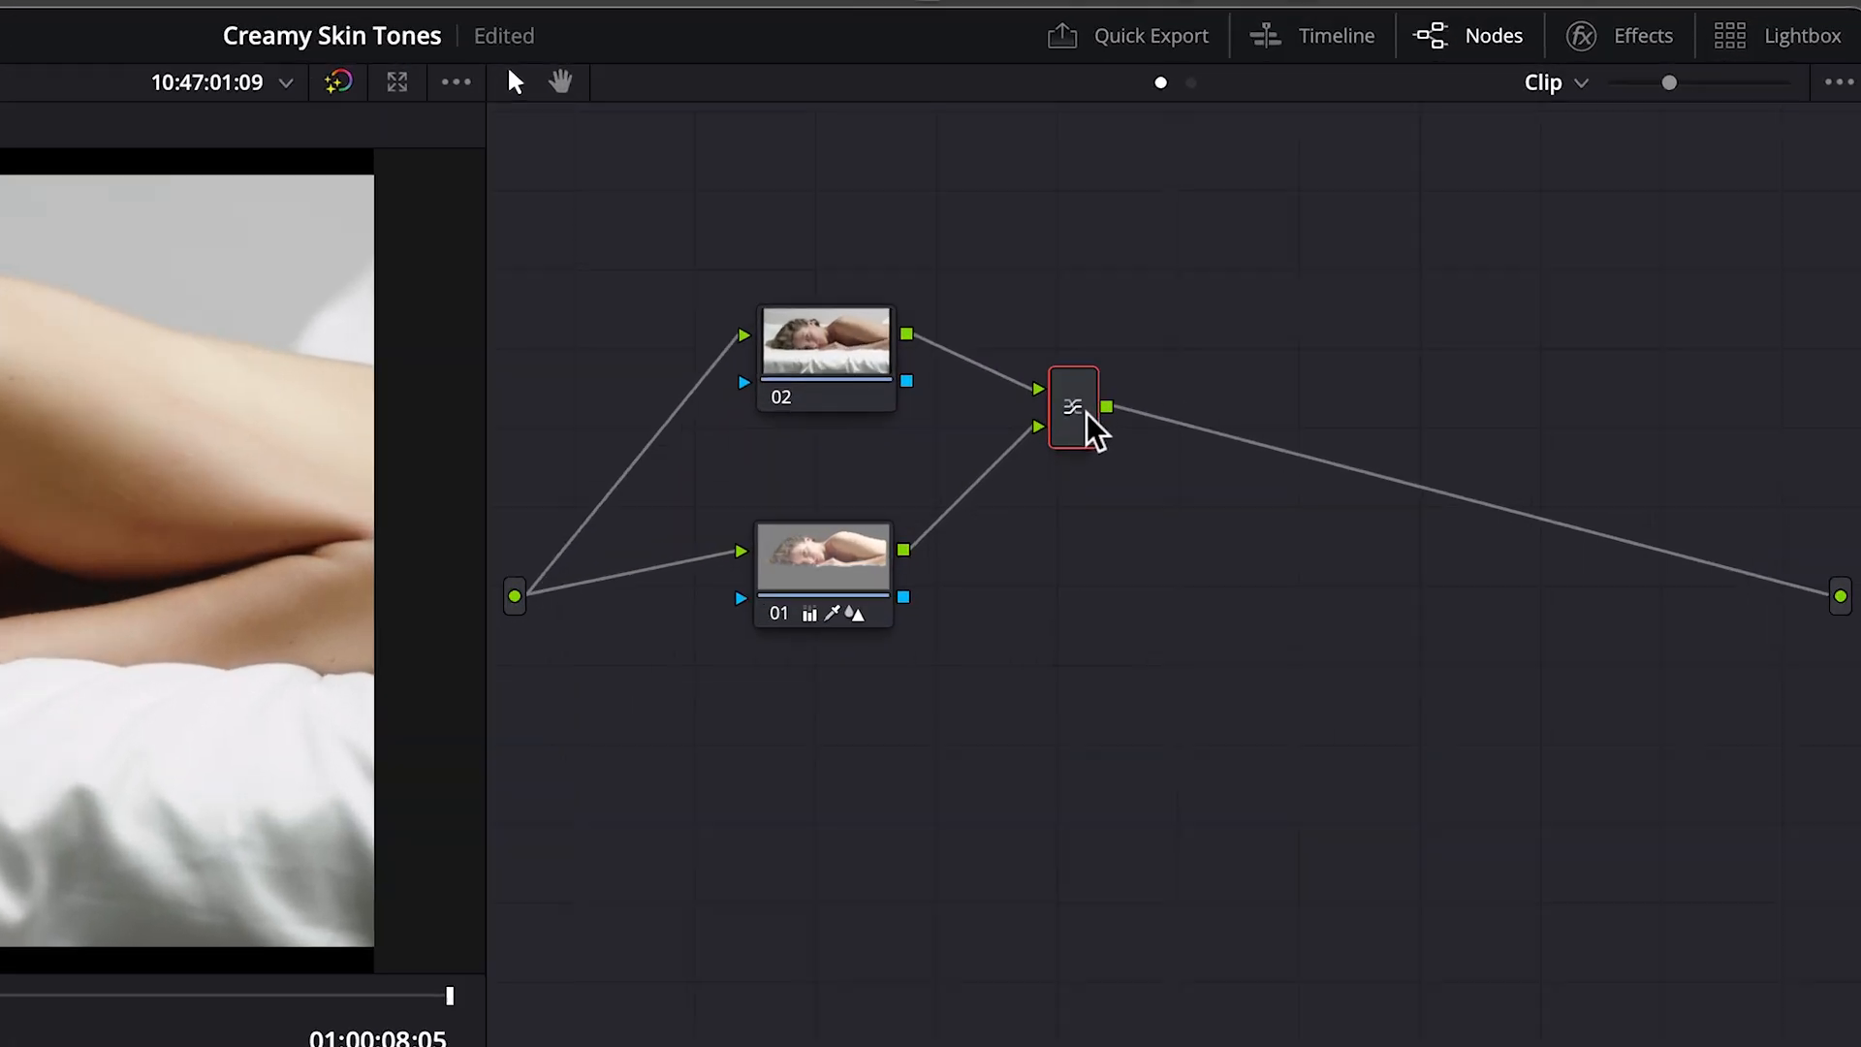
Step: Switch to DaVinci Resolve and add a serial node after the layer mixer
{"action": "right_click", "coordinate": [1354, 282]}
{"action": "mouse_move", "coordinate": [1066, 522]}
{"action": "left_click", "coordinate": [1392, 524]}
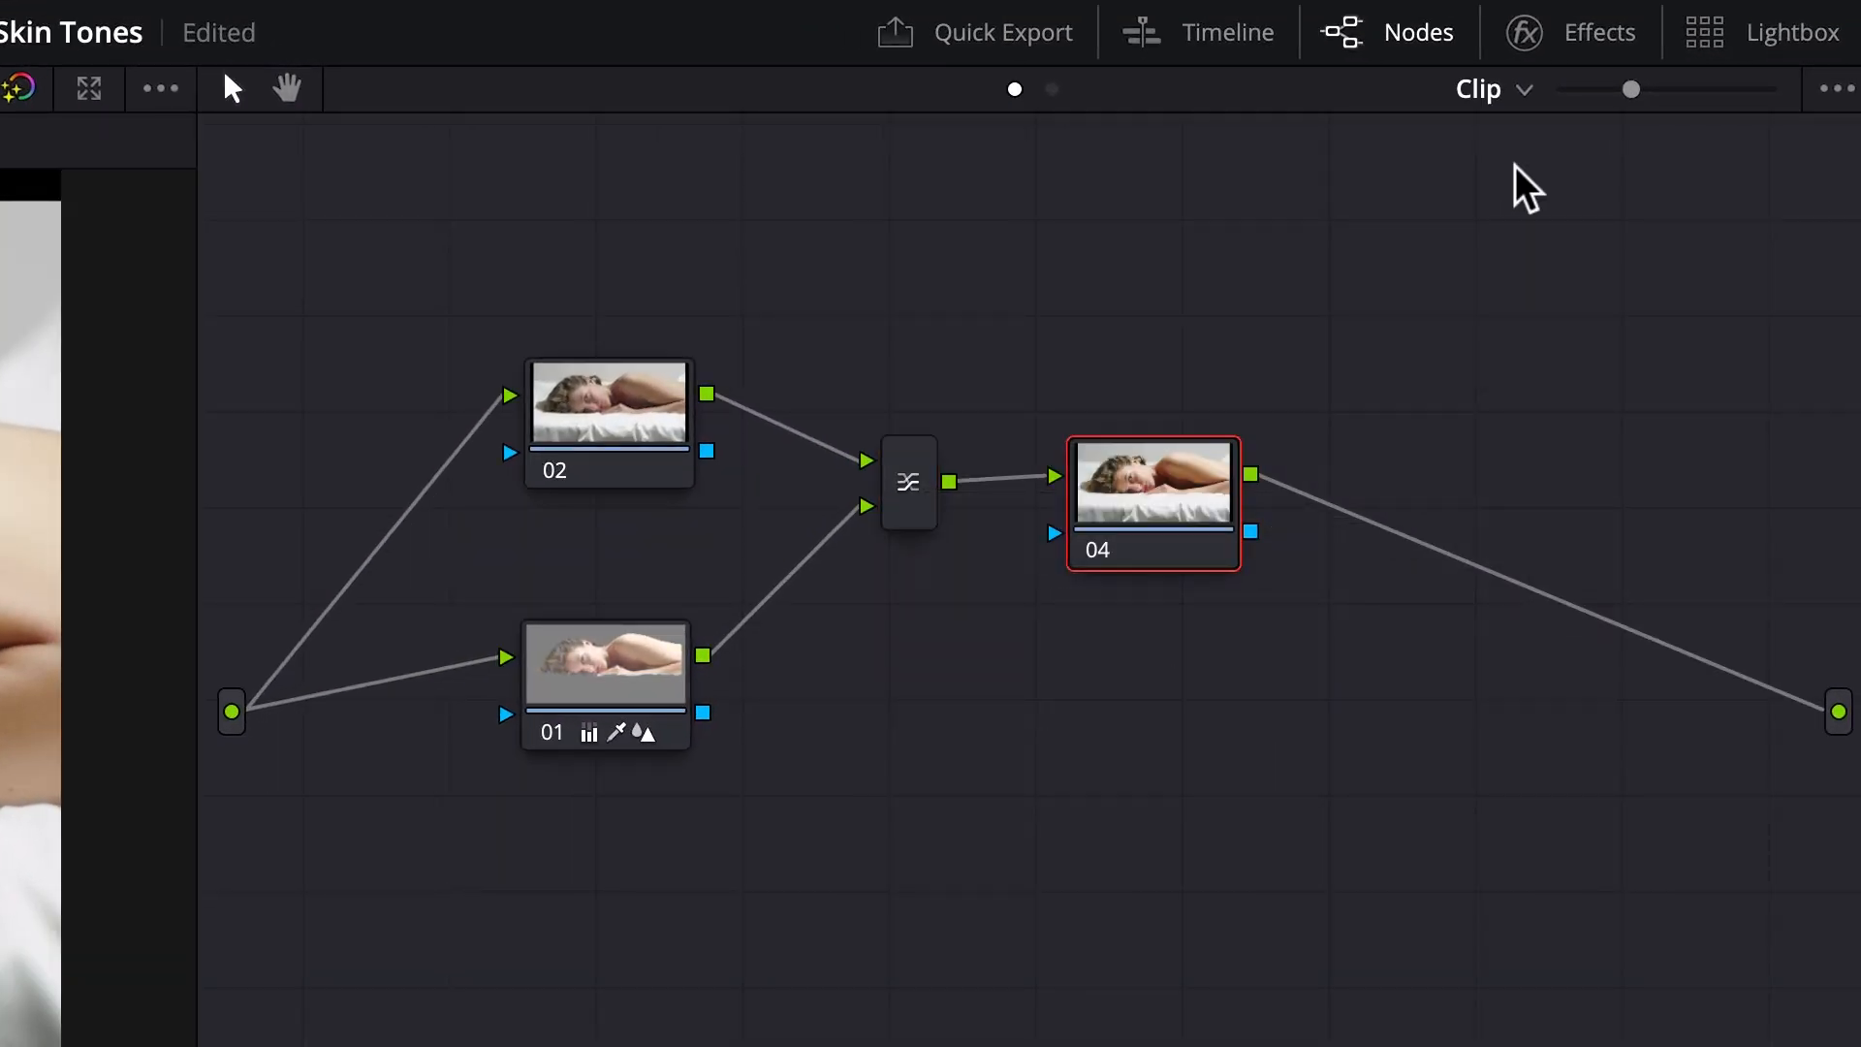
Step: Search the effects library for "cinema" and apply the Cinema Grade effect to node 04
{"action": "left_click", "coordinate": [1595, 32]}
{"action": "left_click", "coordinate": [1765, 88]}
{"action": "type", "text": "cinema"}
{"action": "left_click_drag", "start_coordinate": [1173, 315], "coordinate": [998, 475]}
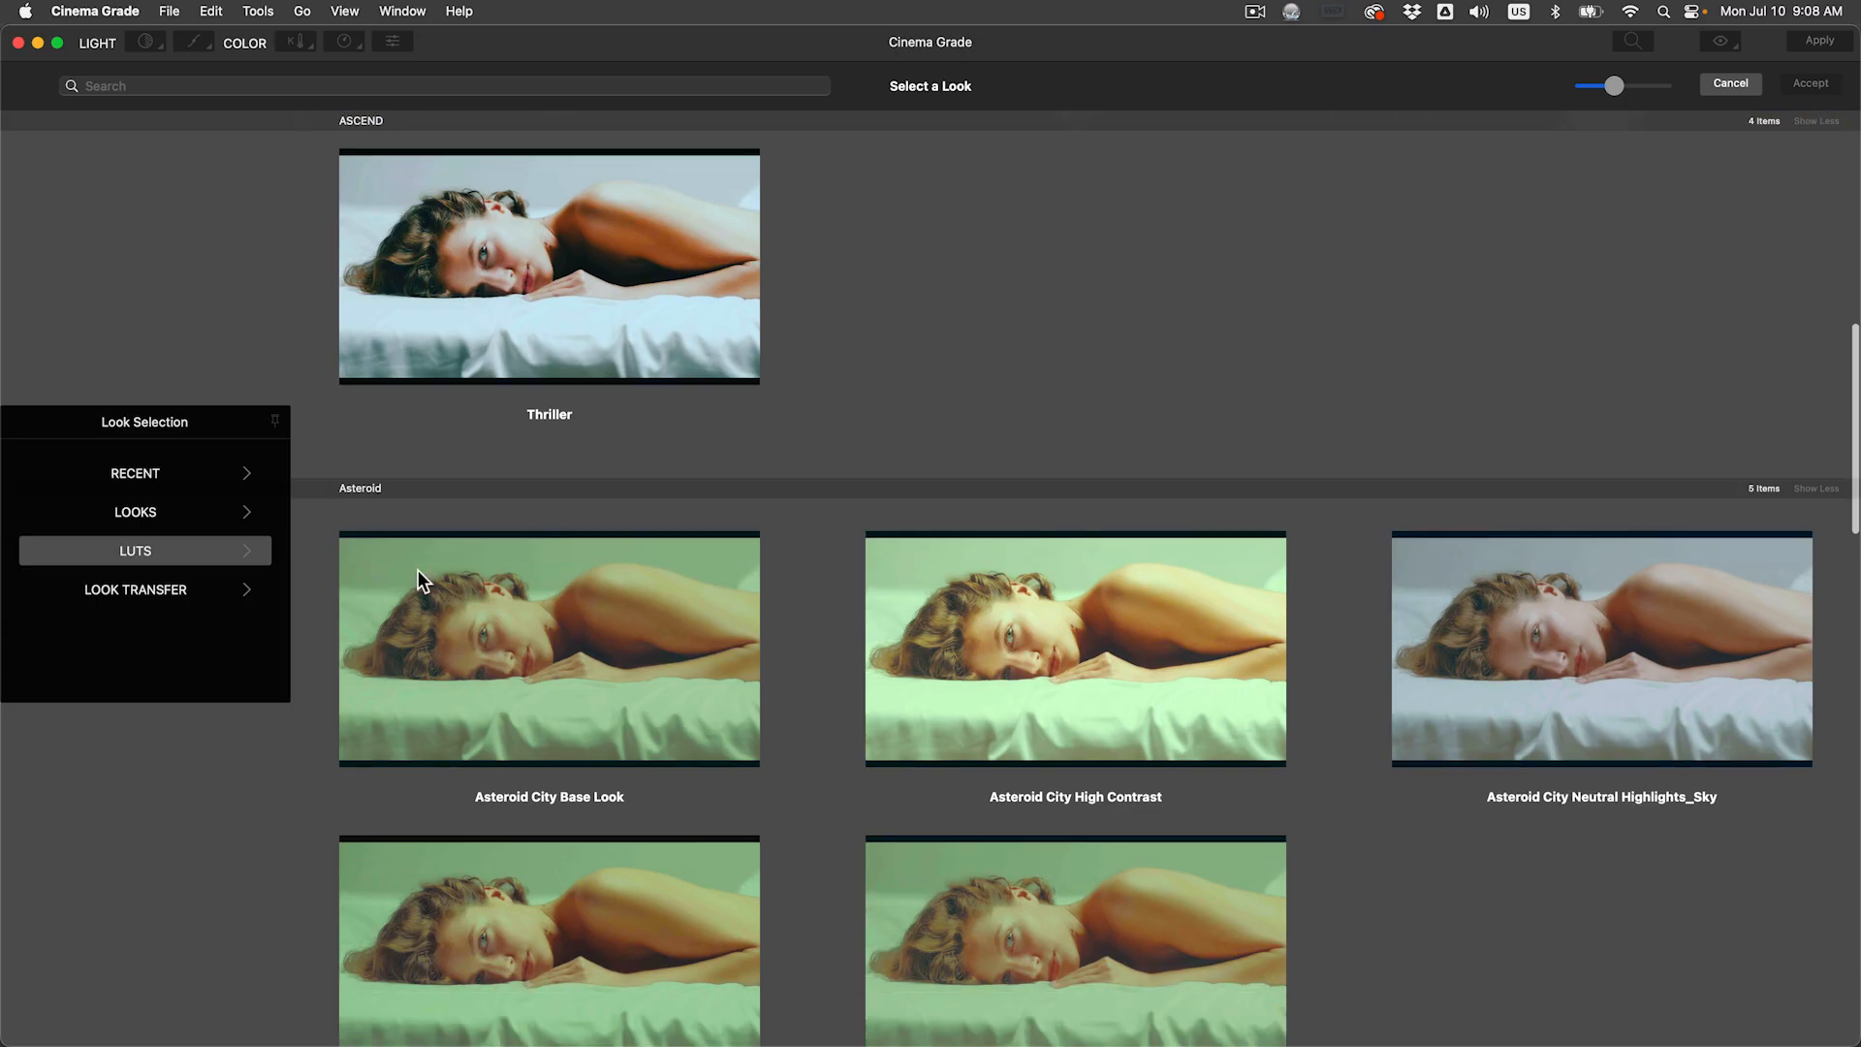
Step: Choose the CineLook look from the LUTs in Cinema Grade and accept it for the shot
{"action": "scroll", "coordinate": [416, 570], "scroll_direction": "down", "scroll_amount": 10}
{"action": "scroll", "coordinate": [417, 570], "scroll_direction": "down", "scroll_amount": 2}
{"action": "left_click", "coordinate": [640, 364]}
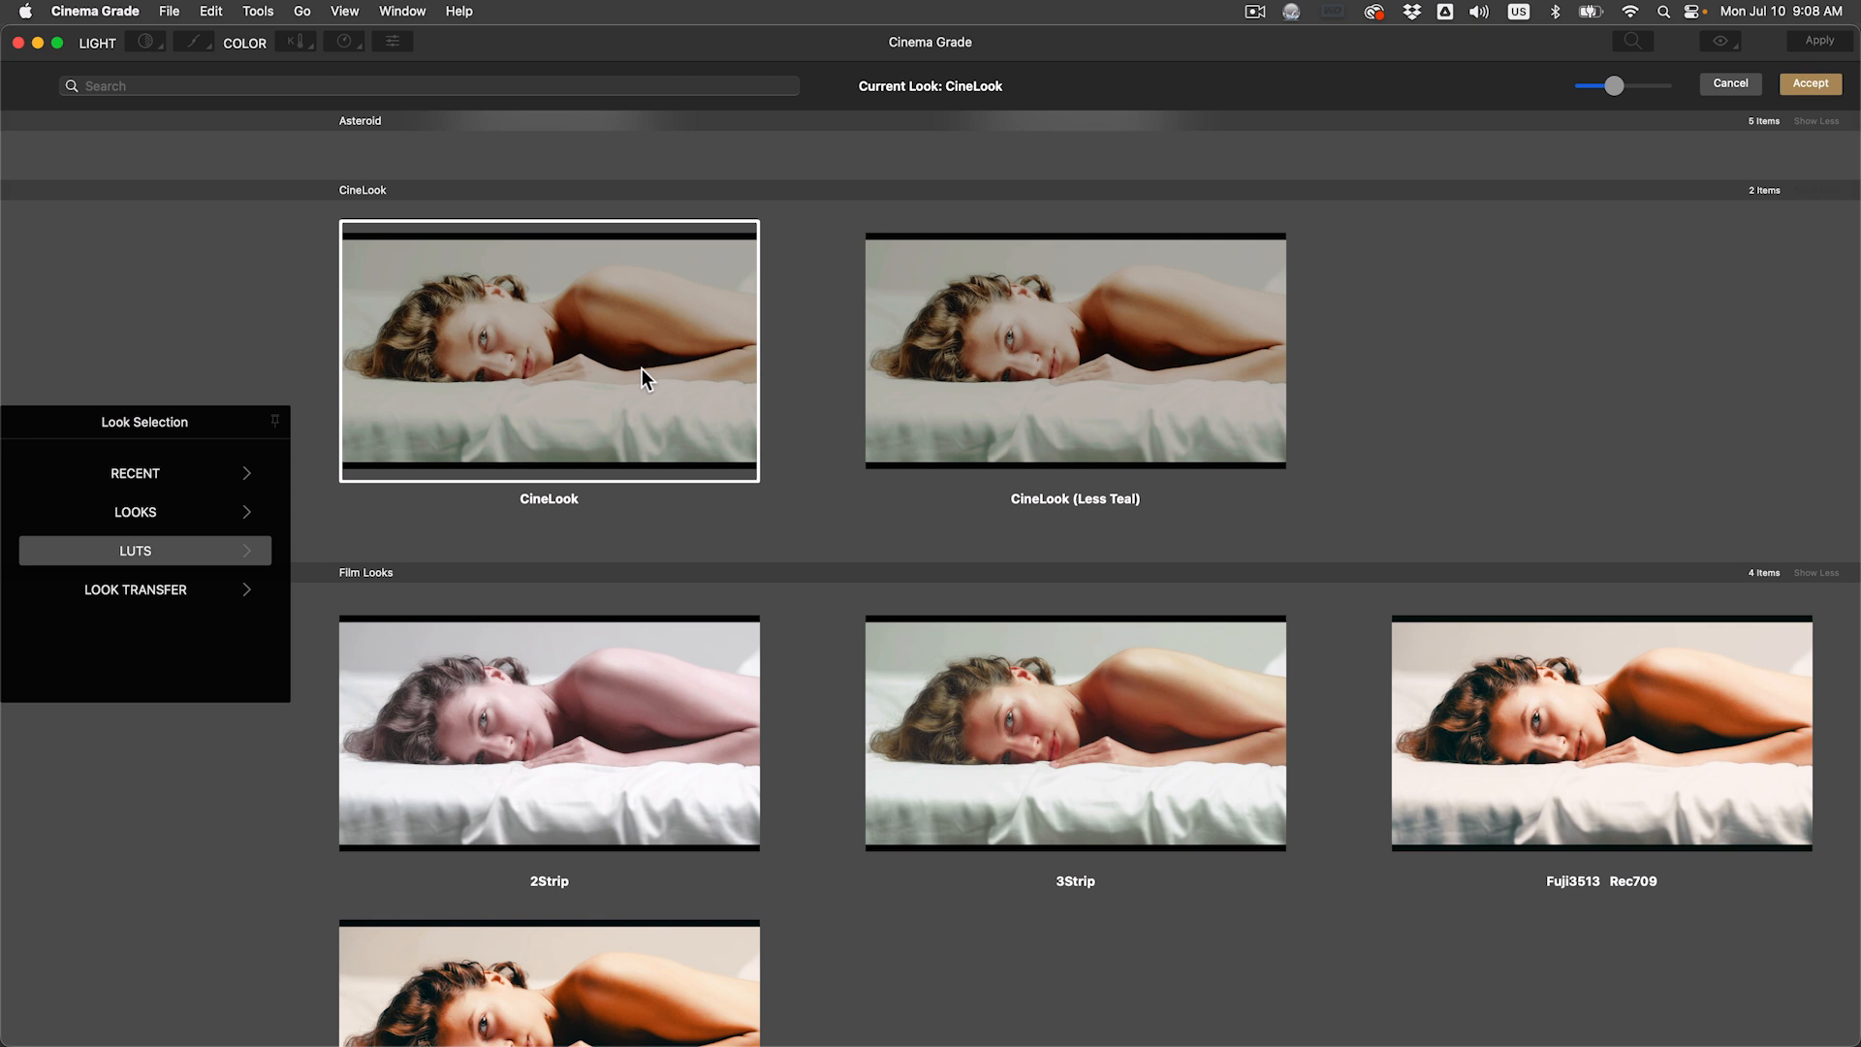
{"action": "left_click", "coordinate": [1799, 90]}
{"action": "left_click_drag", "start_coordinate": [1712, 323], "coordinate": [1641, 324]}
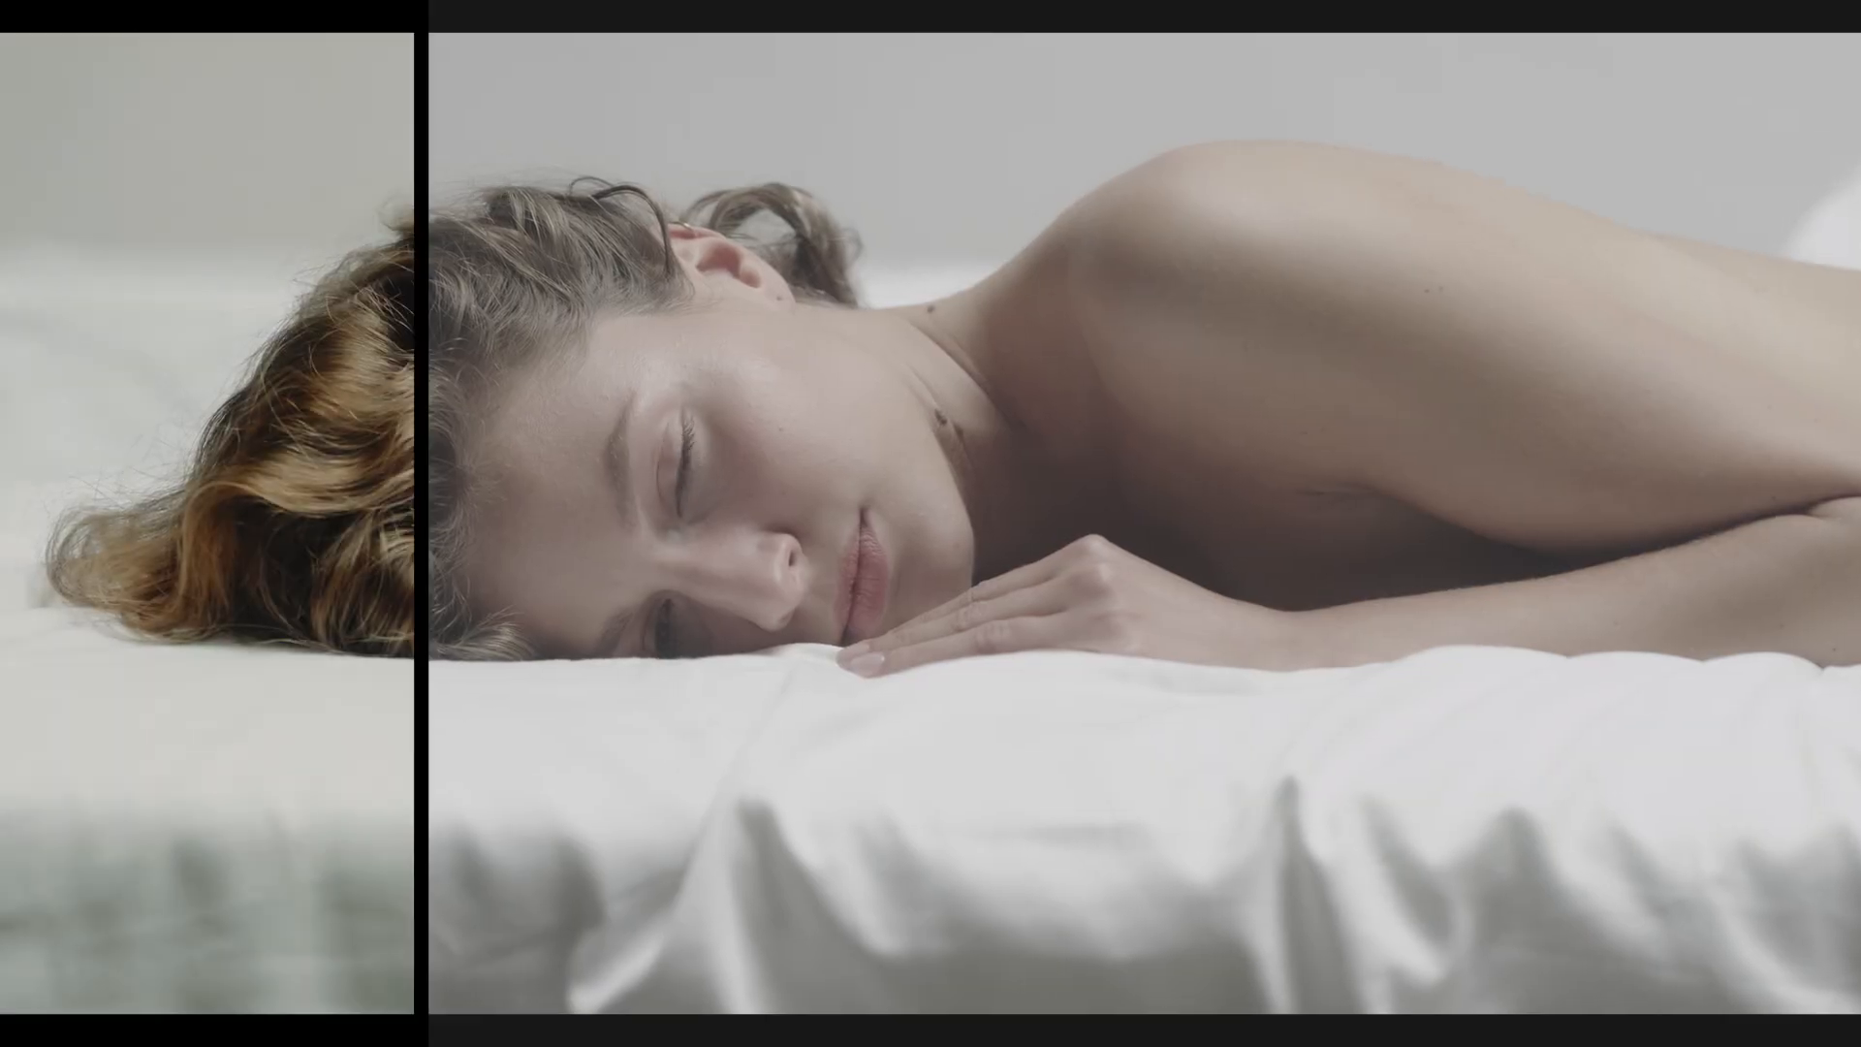